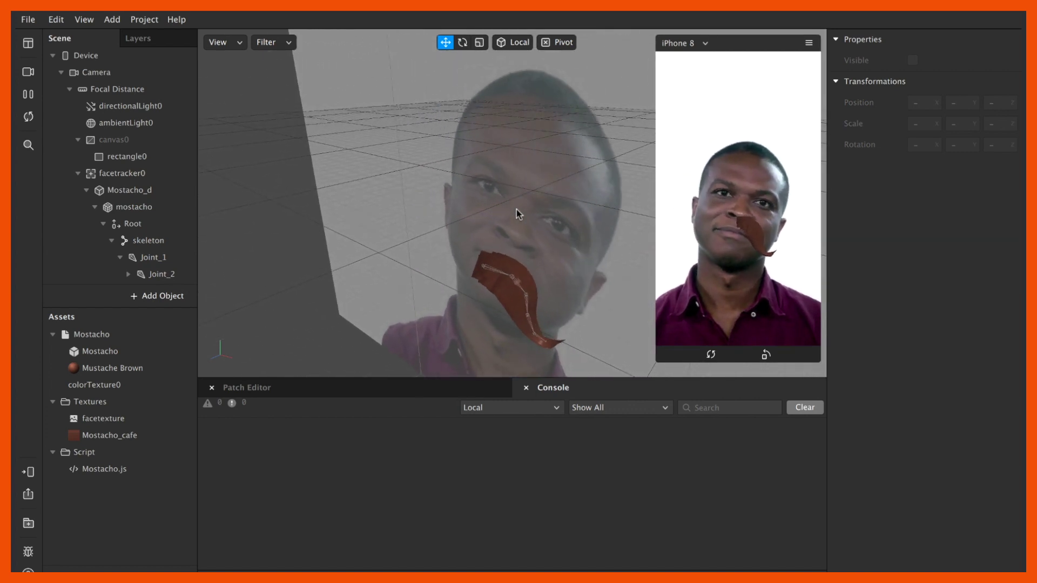
Duplicate the Mostacho_d object under facetracker0.
{"action": "left_click", "coordinate": [430, 237]}
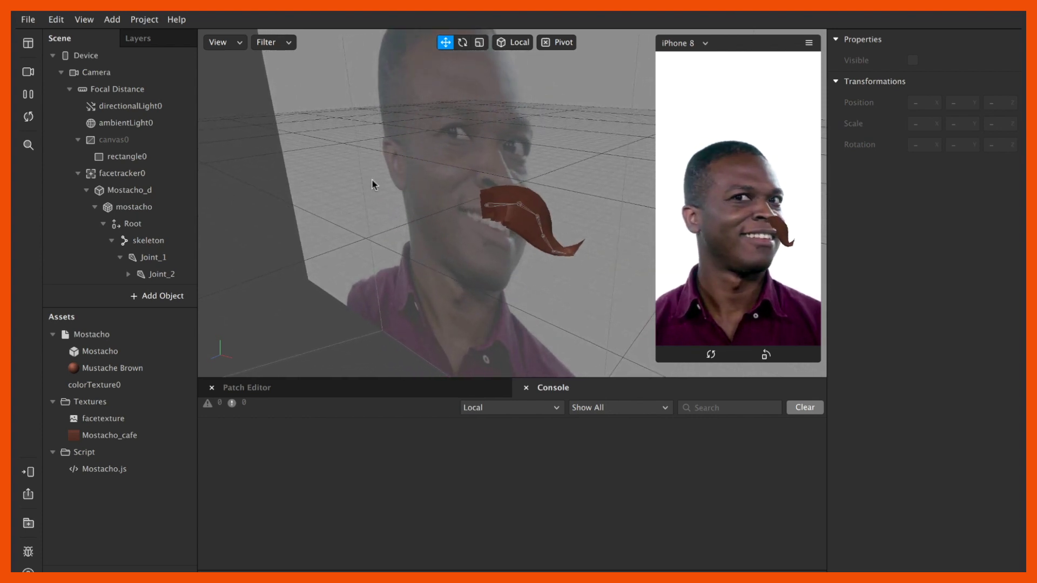
{"action": "left_click", "coordinate": [88, 192]}
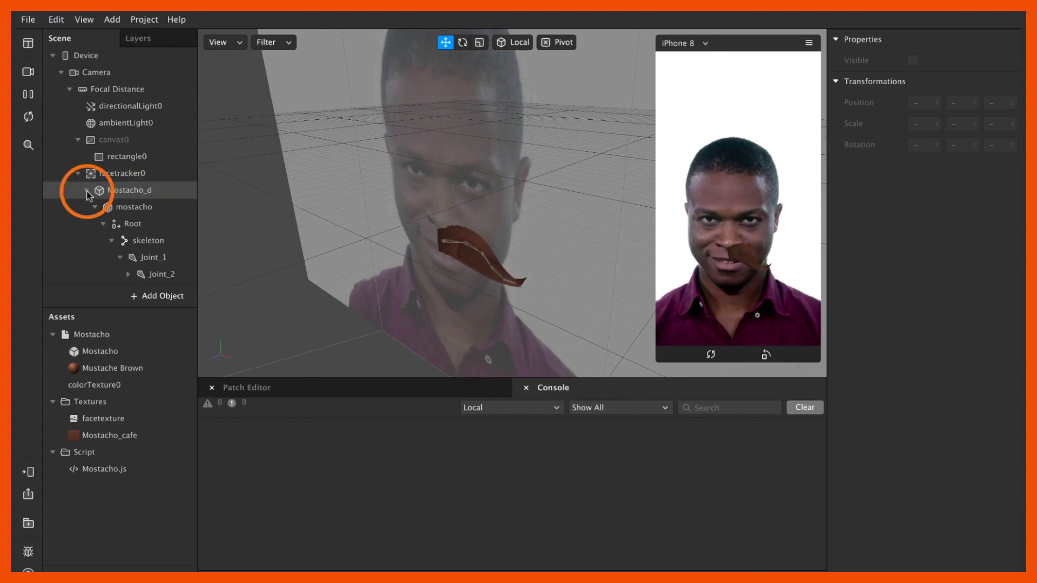
{"action": "left_click", "coordinate": [114, 192]}
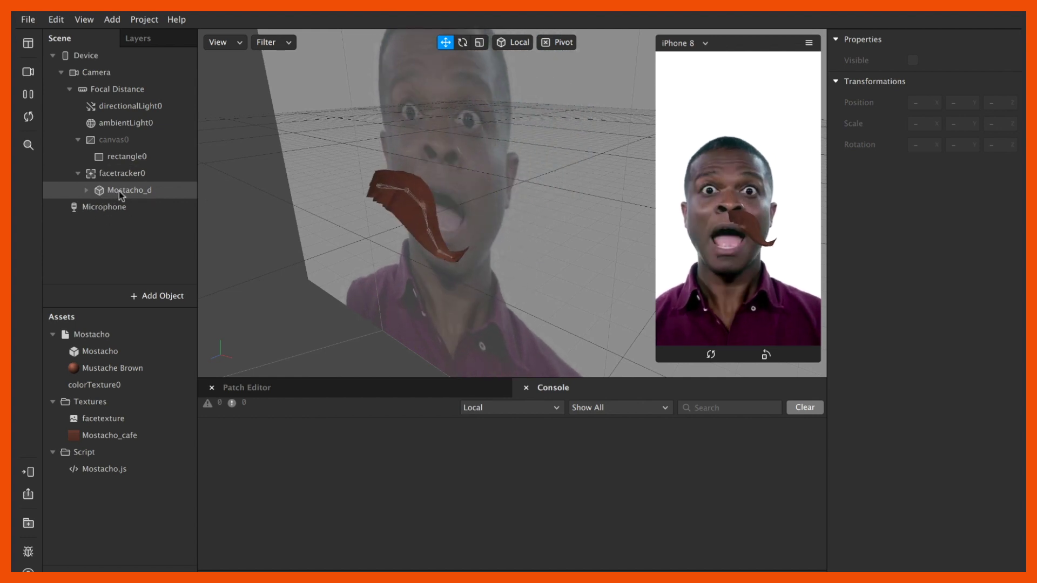
{"action": "right_click", "coordinate": [119, 191]}
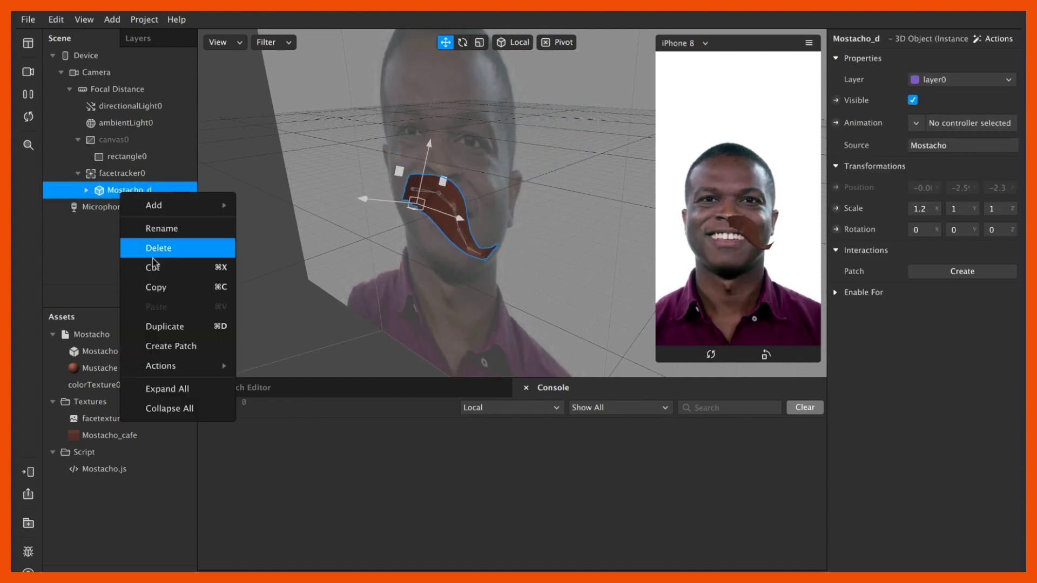
{"action": "left_click", "coordinate": [162, 328]}
Rename the duplicated mustache as Mostacho_i and mirror it by setting its X scale to -1.2.
{"action": "left_click", "coordinate": [143, 208]}
{"action": "left_click", "coordinate": [152, 206]}
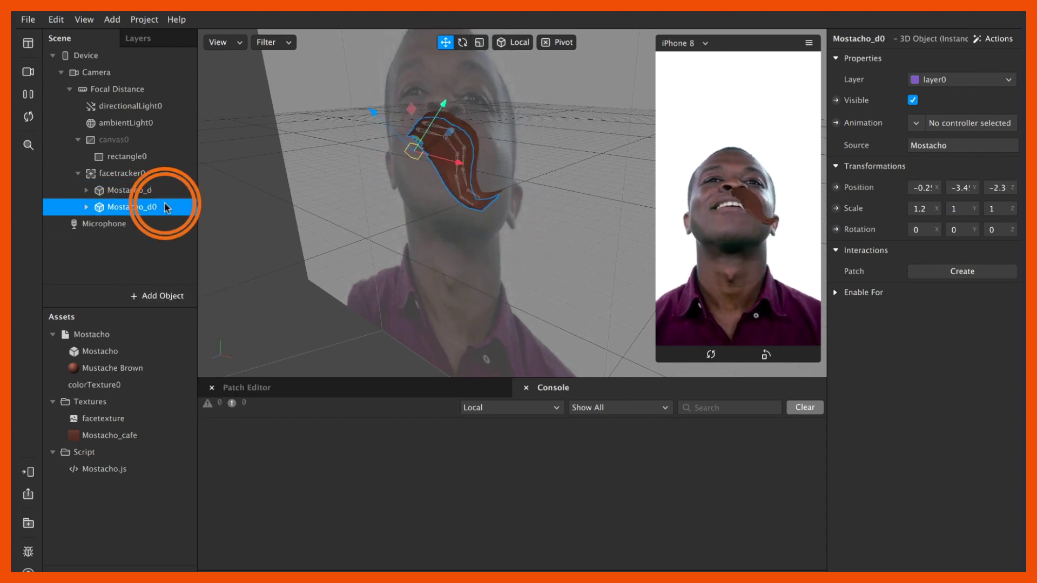
{"action": "left_click", "coordinate": [174, 211]}
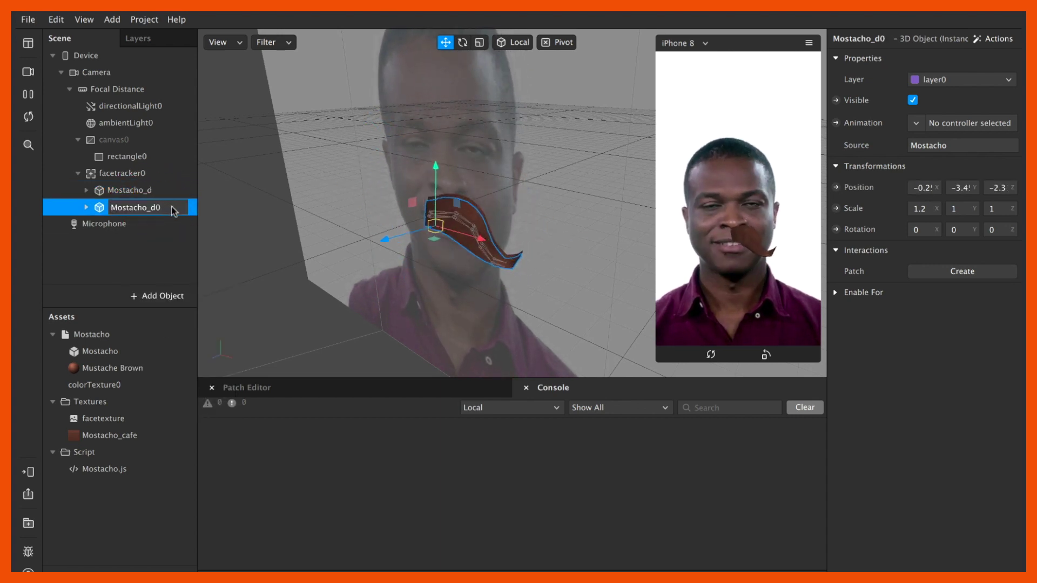
{"action": "type", "text": "i"}
{"action": "key", "text": "Return"}
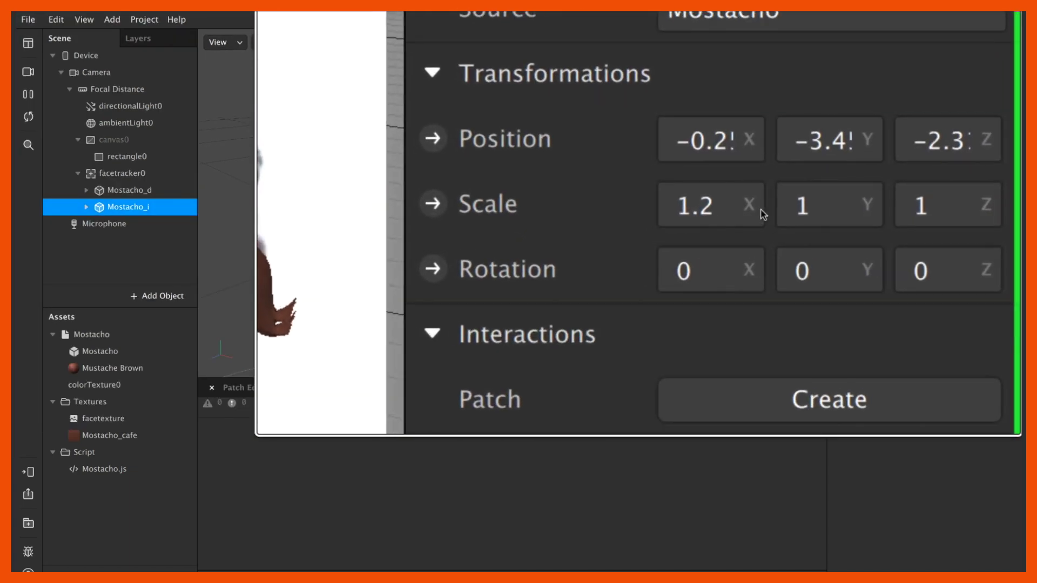
{"action": "left_click", "coordinate": [712, 209]}
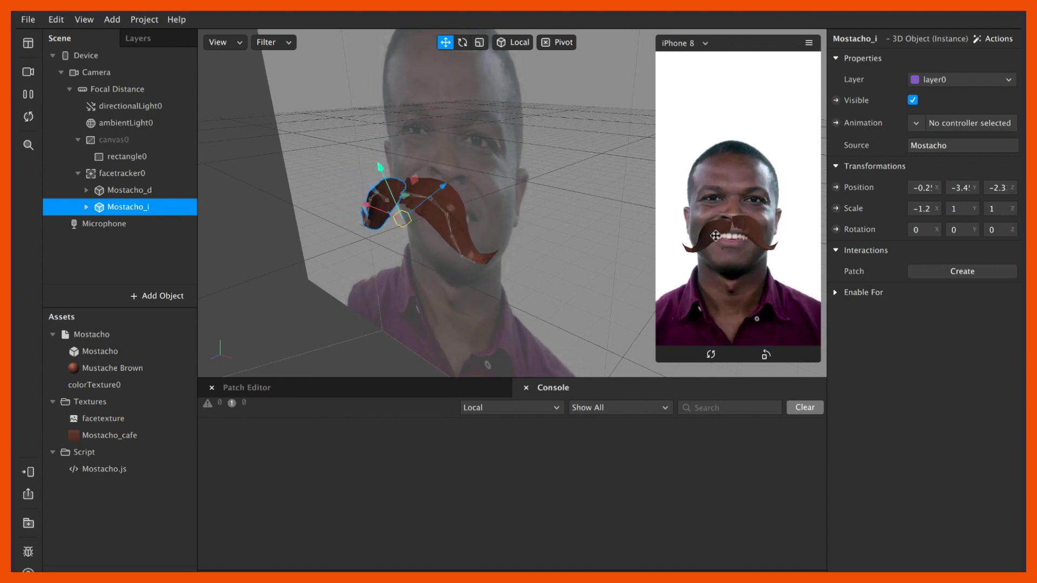
Make the Mustache Brown material double sided.
{"action": "left_click", "coordinate": [96, 368]}
{"action": "left_click", "coordinate": [912, 505]}
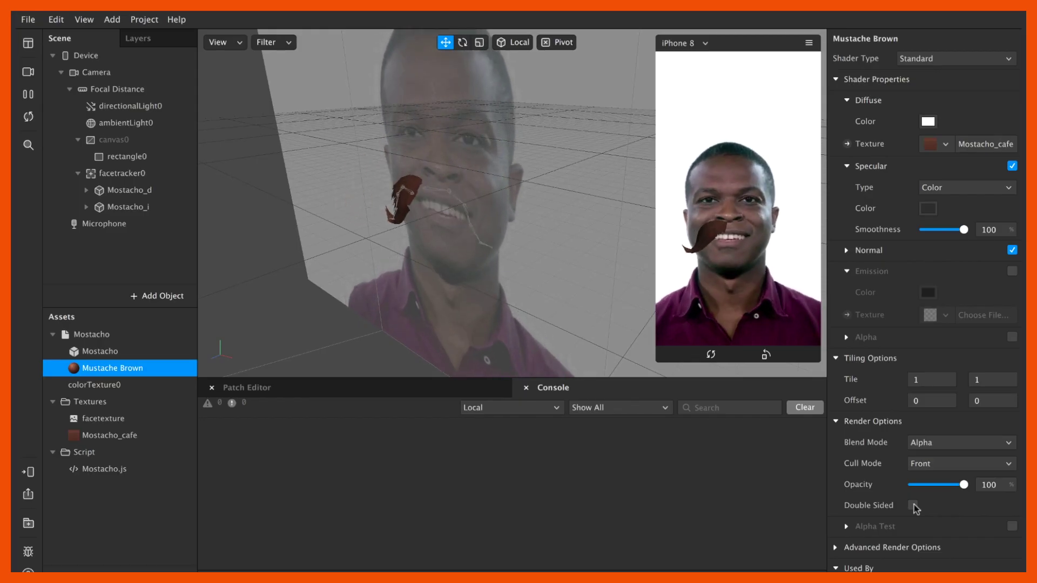
{"action": "left_click", "coordinate": [913, 506]}
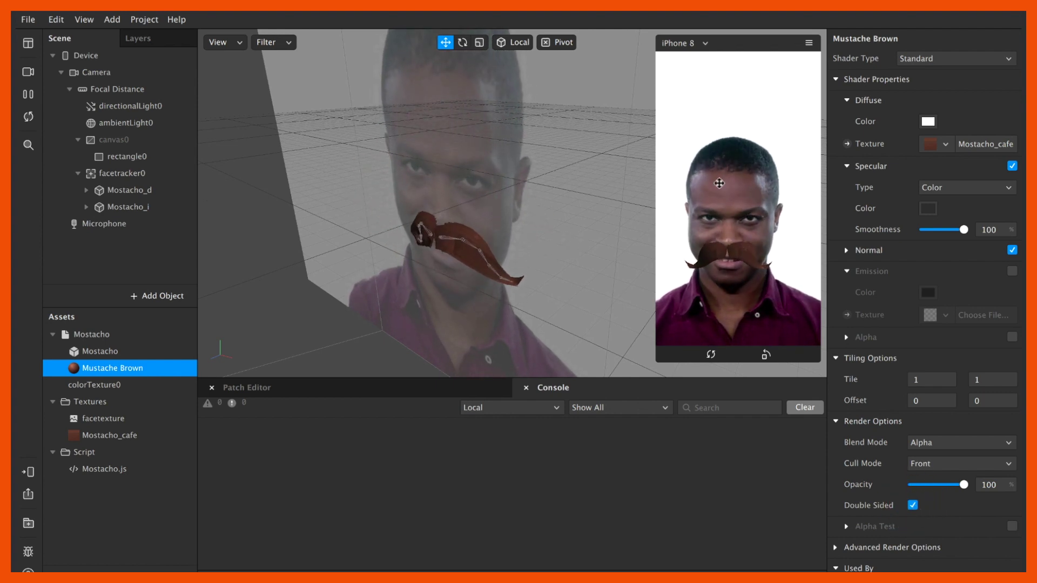
Turn off the visibility of ambientLight0.
{"action": "left_click", "coordinate": [128, 104]}
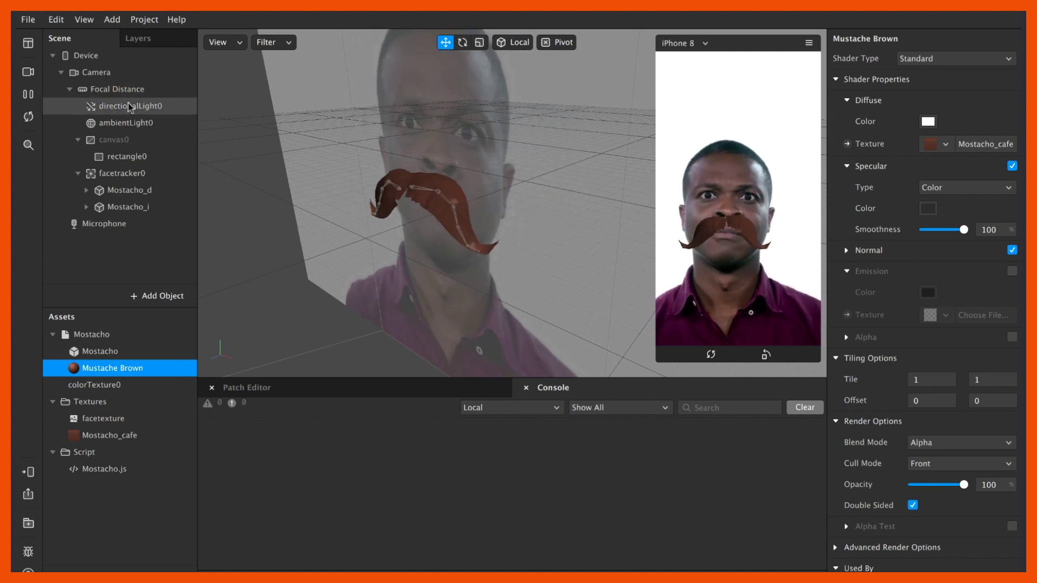
{"action": "left_click", "coordinate": [128, 104]}
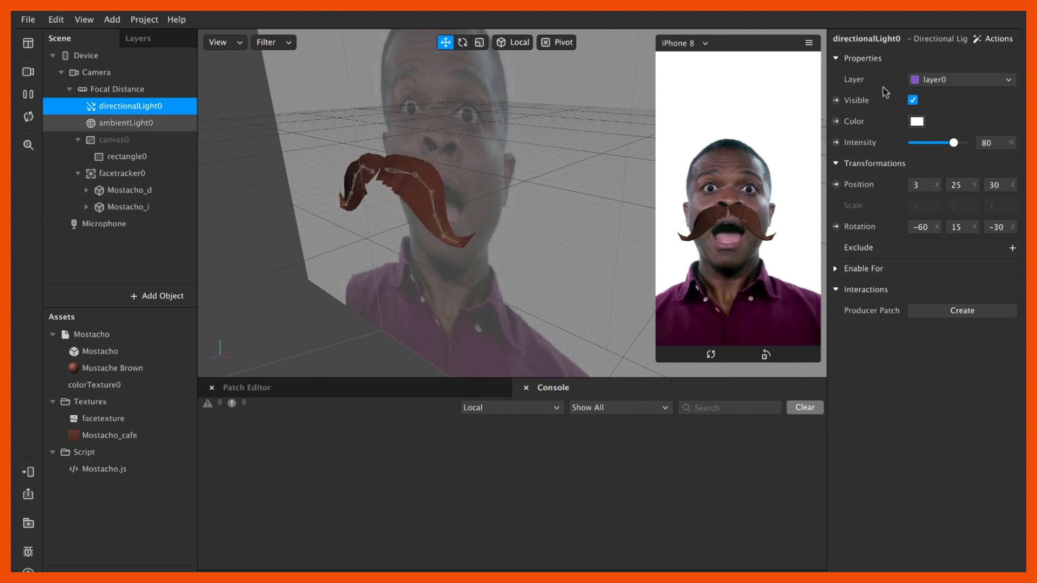
{"action": "left_click", "coordinate": [910, 98]}
Set the intensity of directionalLight0 to 200%.
{"action": "left_click", "coordinate": [135, 105]}
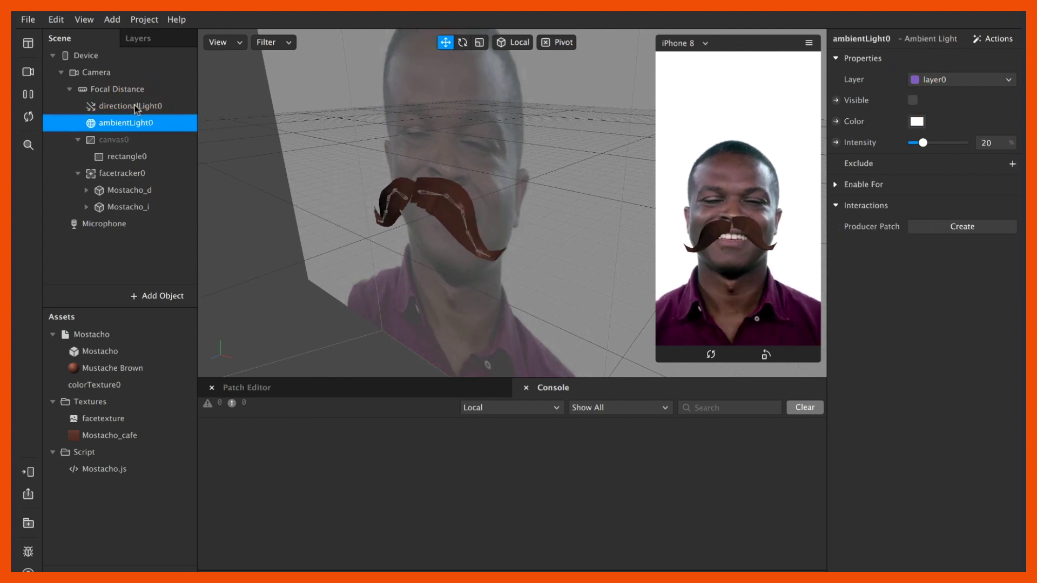
{"action": "left_click", "coordinate": [953, 142]}
{"action": "left_click", "coordinate": [997, 143]}
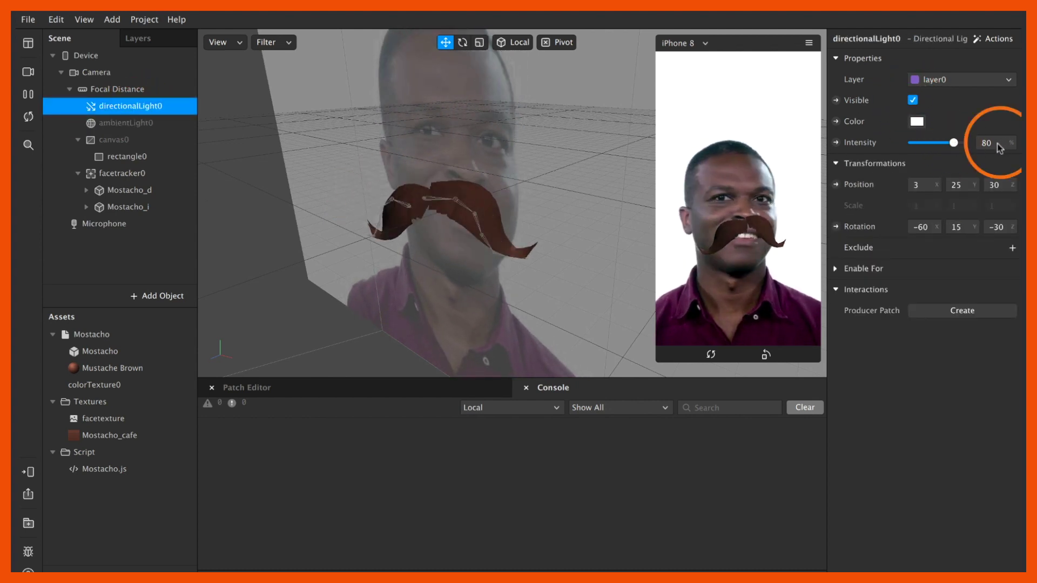
{"action": "type", "text": "200"}
{"action": "key", "text": "Return"}
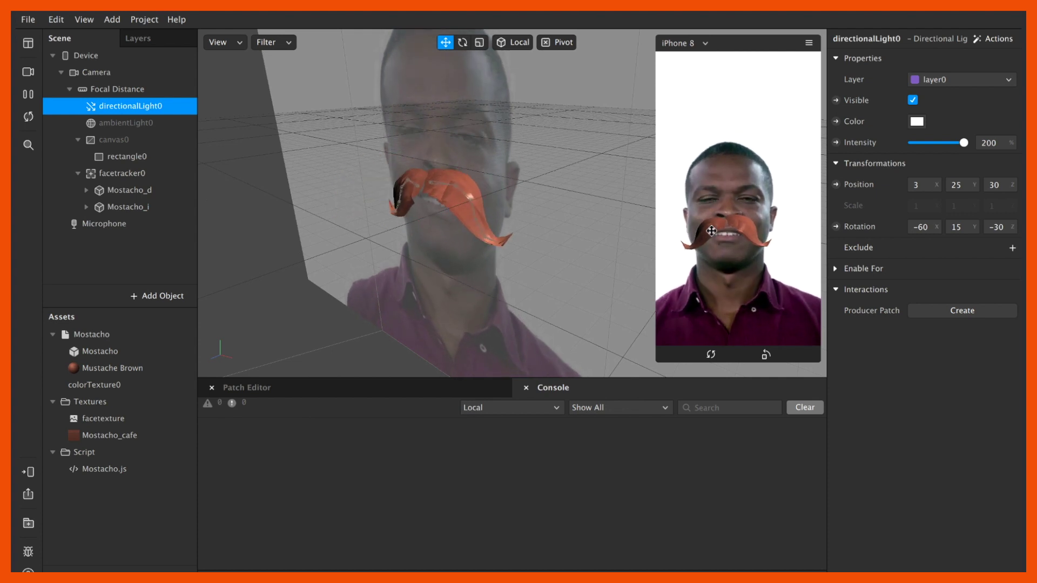
Duplicate directionalLight0 and rename the copy as directional_i.
{"action": "right_click", "coordinate": [100, 106]}
{"action": "left_click", "coordinate": [141, 241]}
{"action": "left_click", "coordinate": [132, 125]}
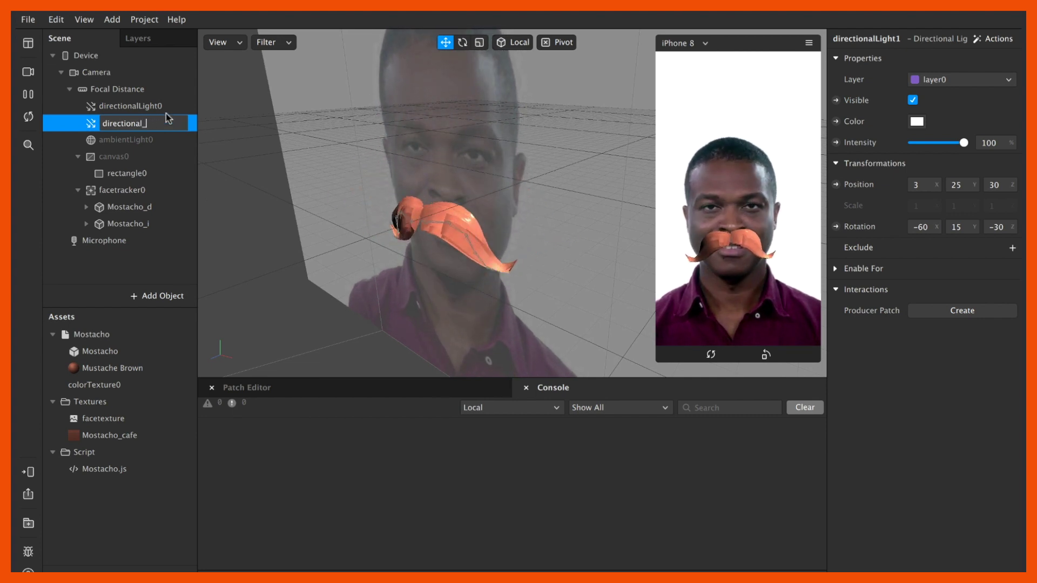
{"action": "type", "text": "i"}
{"action": "key", "text": "Return"}
Rename the original directionalLight0 as directional_d.
{"action": "left_click", "coordinate": [147, 108]}
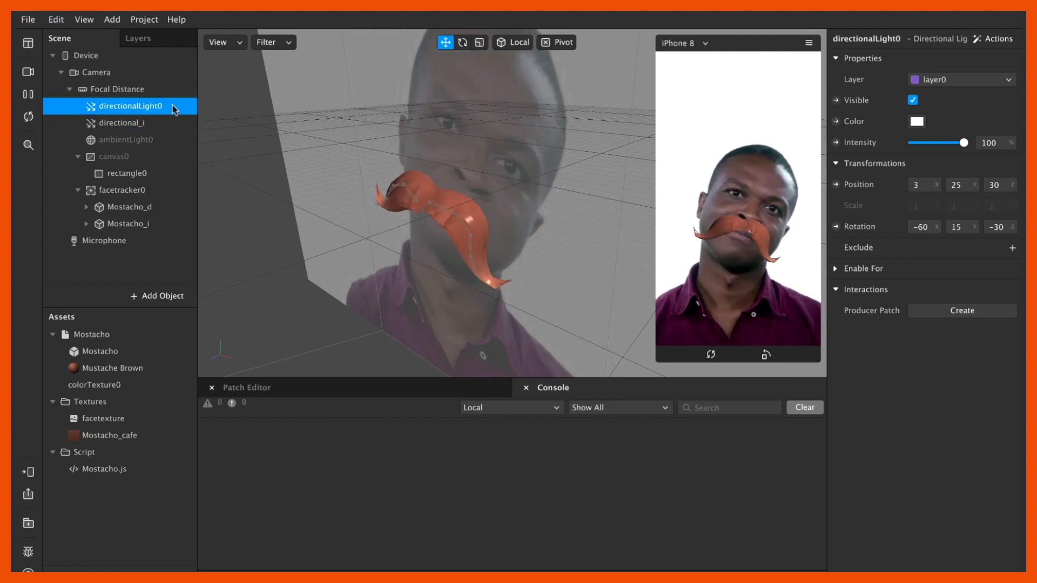
{"action": "left_click", "coordinate": [174, 107]}
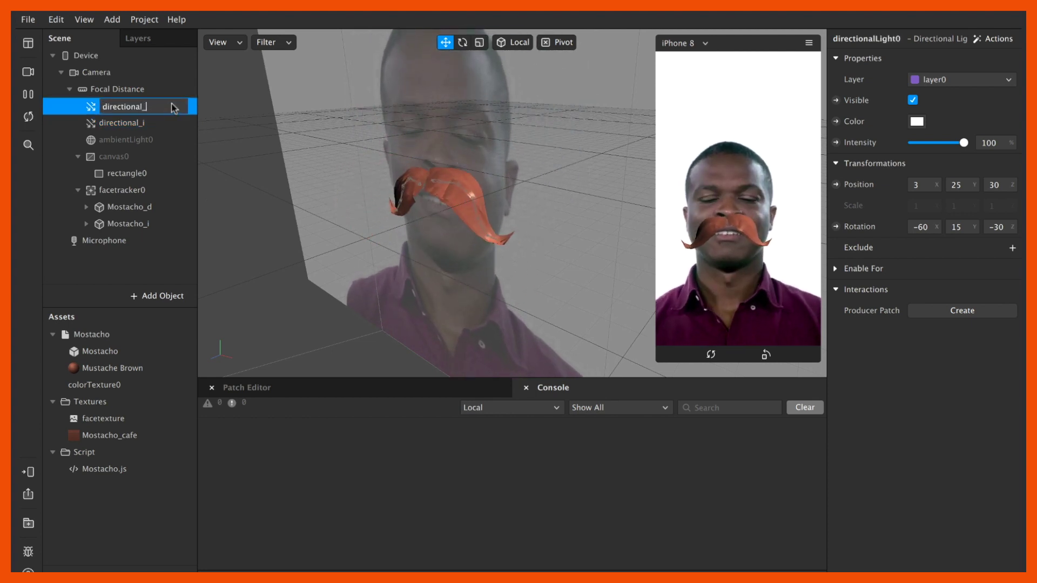
{"action": "type", "text": "directional_d"}
{"action": "key", "text": "Return"}
Rename the existing layer layer0 as derecha.
{"action": "left_click", "coordinate": [146, 40]}
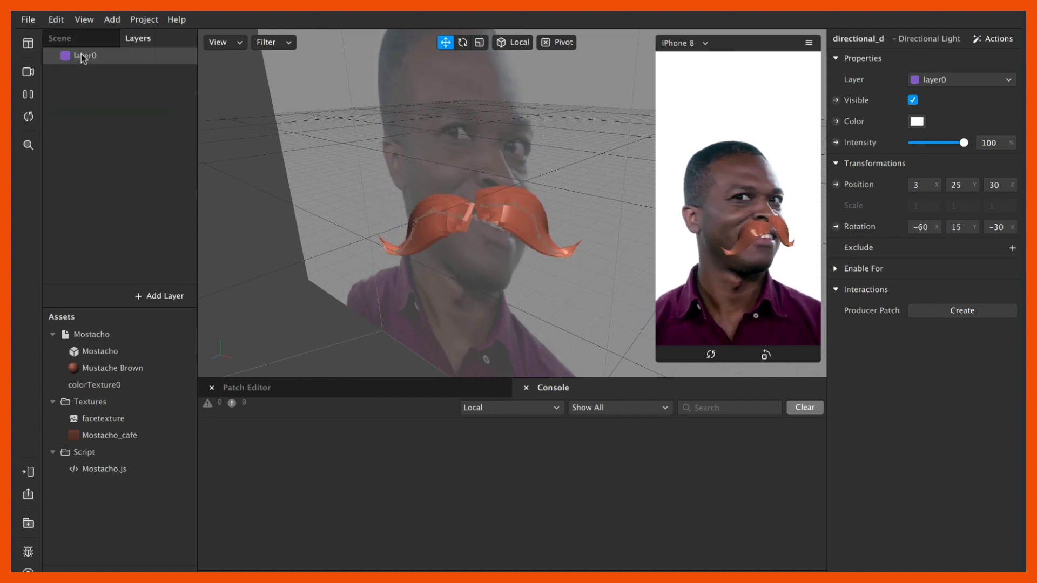
{"action": "left_click", "coordinate": [83, 56]}
{"action": "left_click", "coordinate": [82, 56]}
{"action": "double_click", "coordinate": [155, 61]}
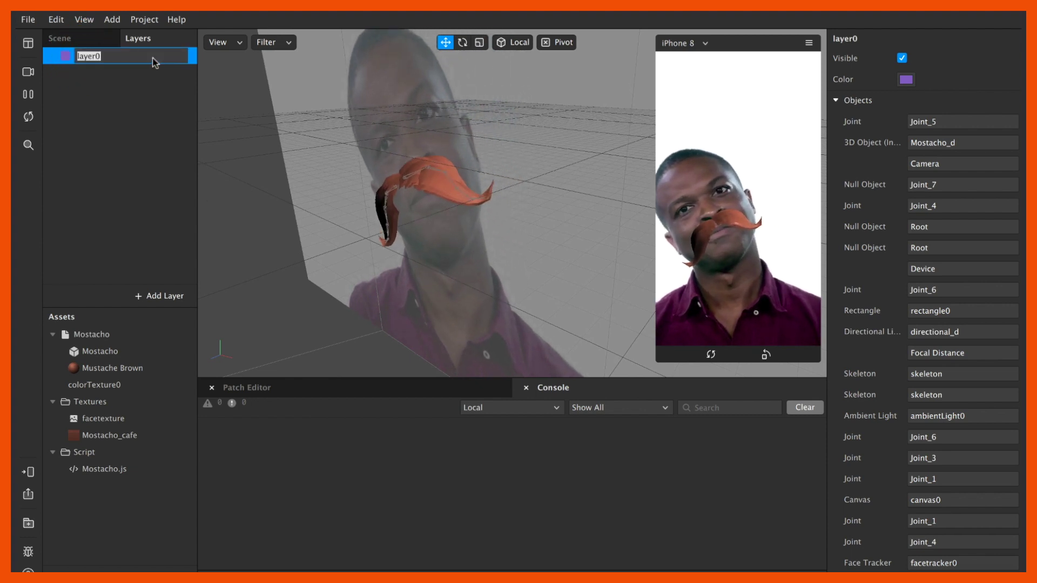
{"action": "type", "text": "derecha"}
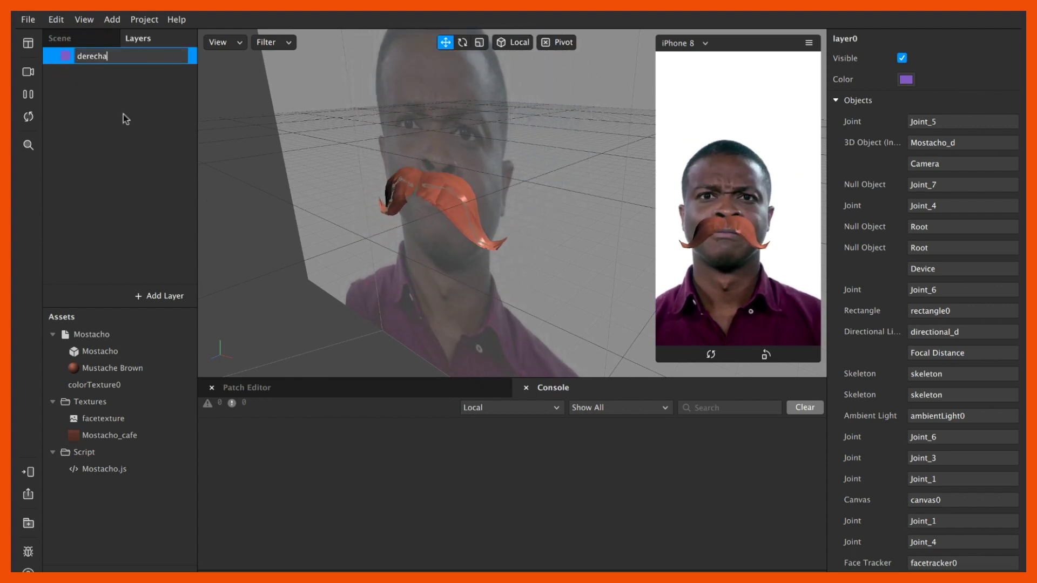
Add a second layer and name it izquierda.
{"action": "left_click", "coordinate": [152, 296]}
{"action": "left_click", "coordinate": [85, 71]}
{"action": "double_click", "coordinate": [87, 73]}
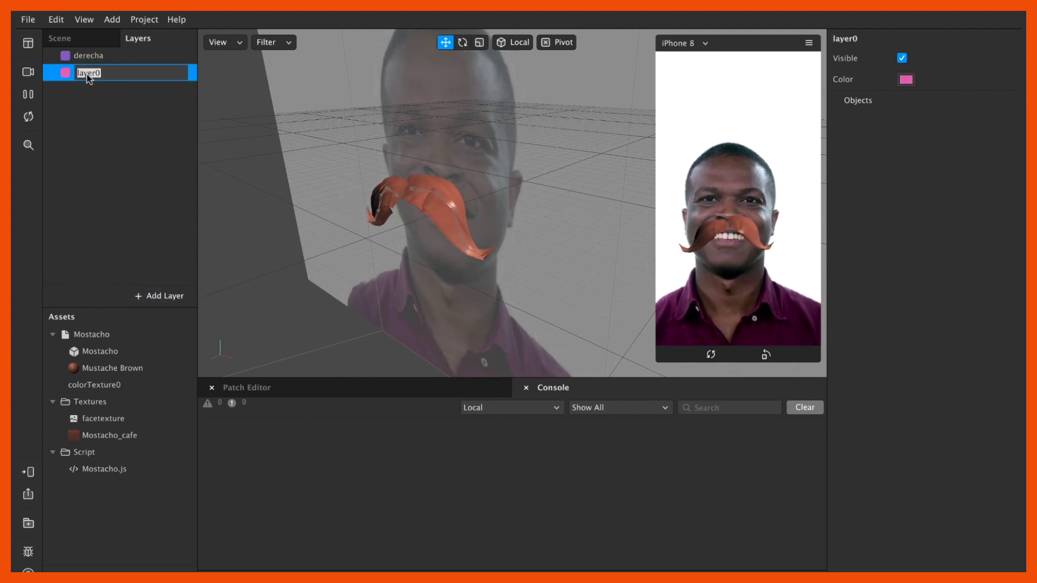
{"action": "type", "text": "izquierd"}
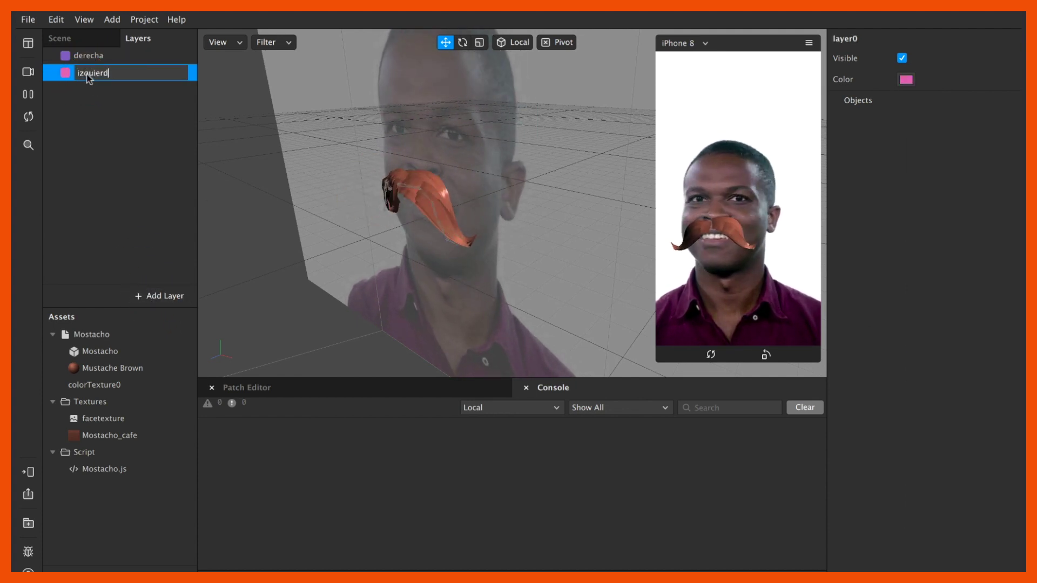
{"action": "type", "text": "a"}
{"action": "key", "text": "Return"}
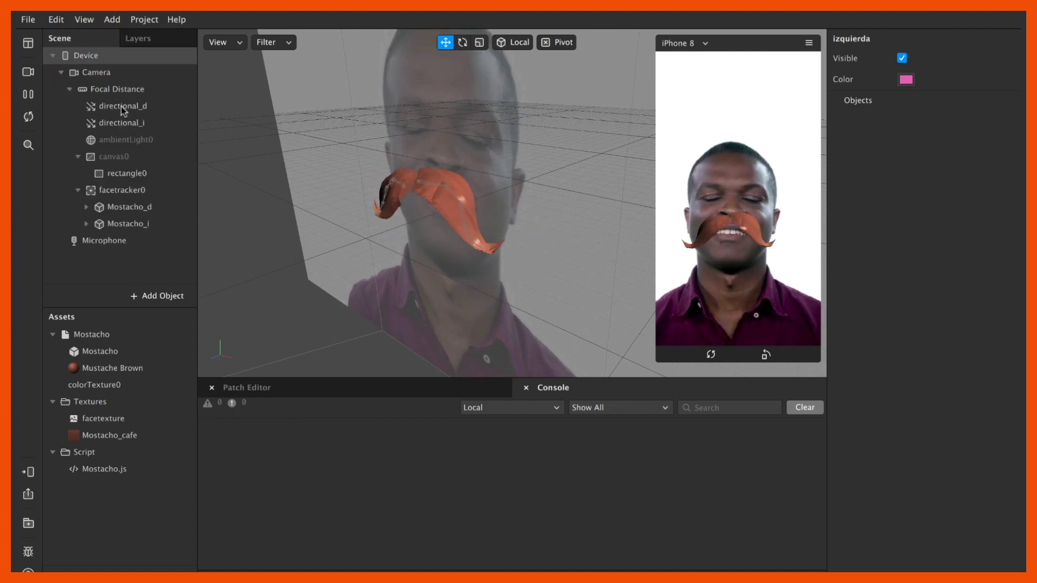
Exclude the izquierda layer from the directional_d light.
{"action": "left_click", "coordinate": [121, 106]}
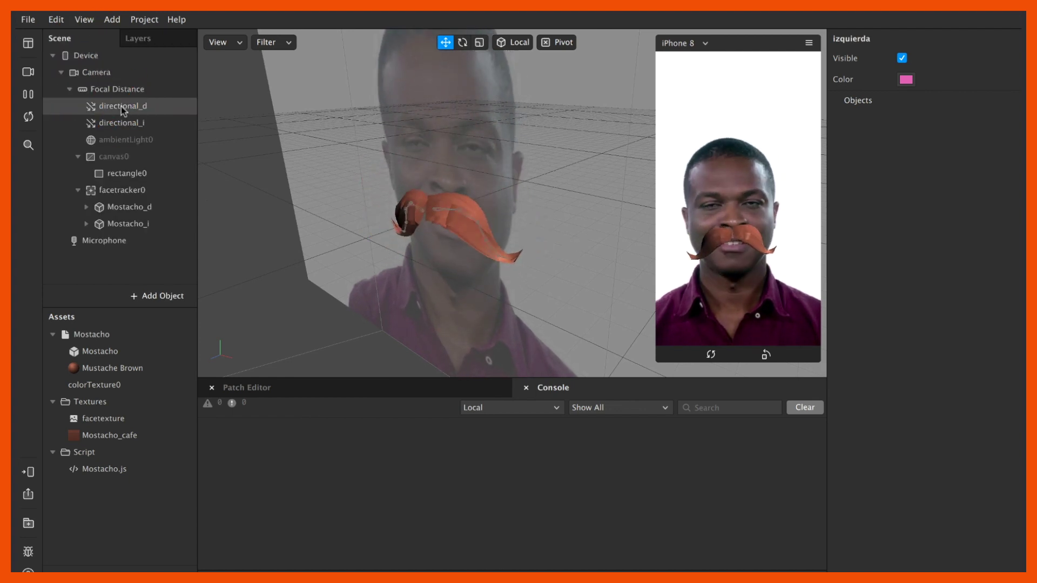
{"action": "left_click", "coordinate": [121, 105]}
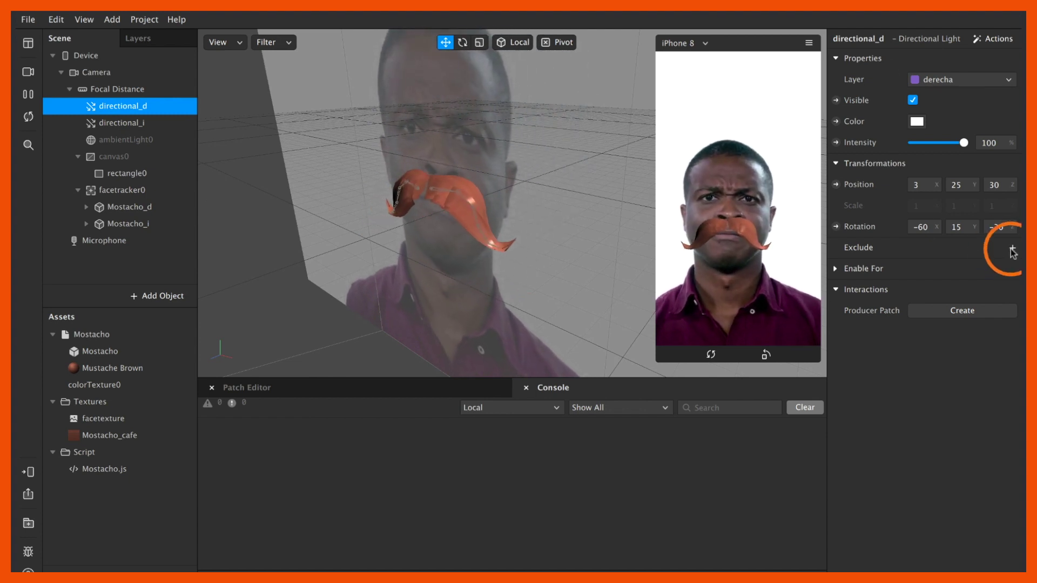
{"action": "left_click", "coordinate": [988, 270]}
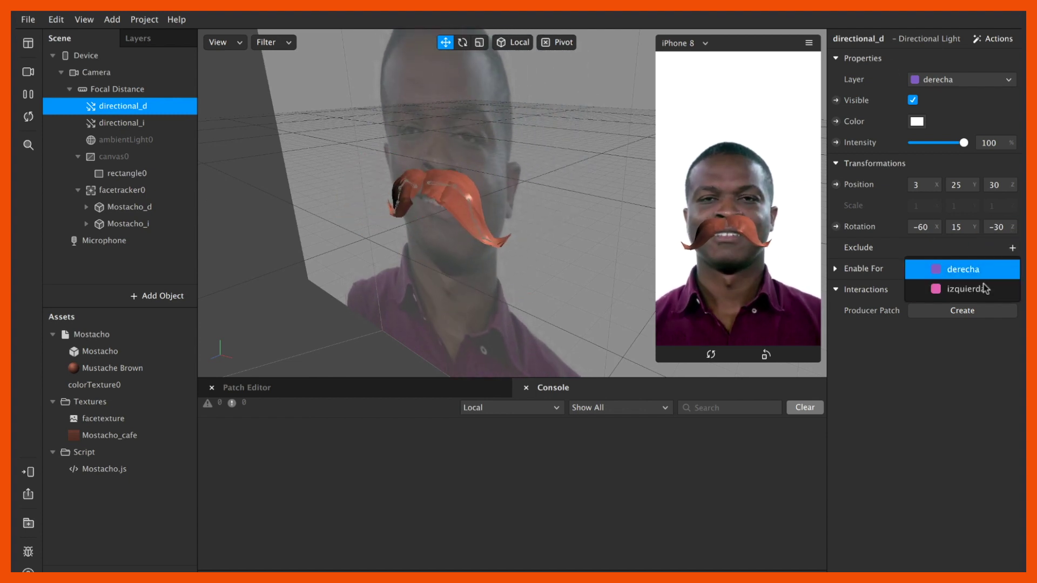
{"action": "left_click", "coordinate": [984, 288]}
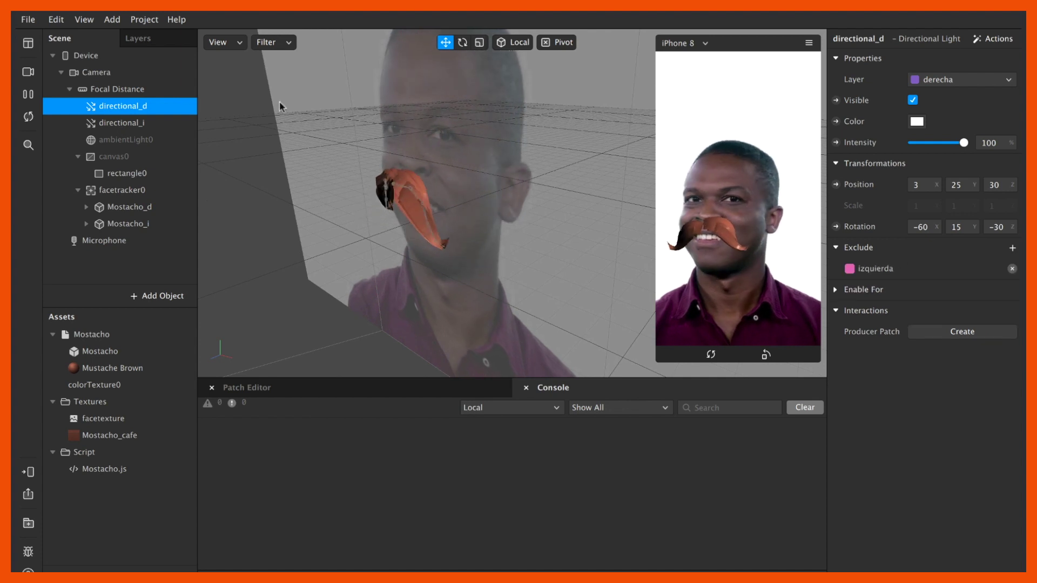
Exclude the derecha layer from the directional_i light.
{"action": "left_click", "coordinate": [106, 123]}
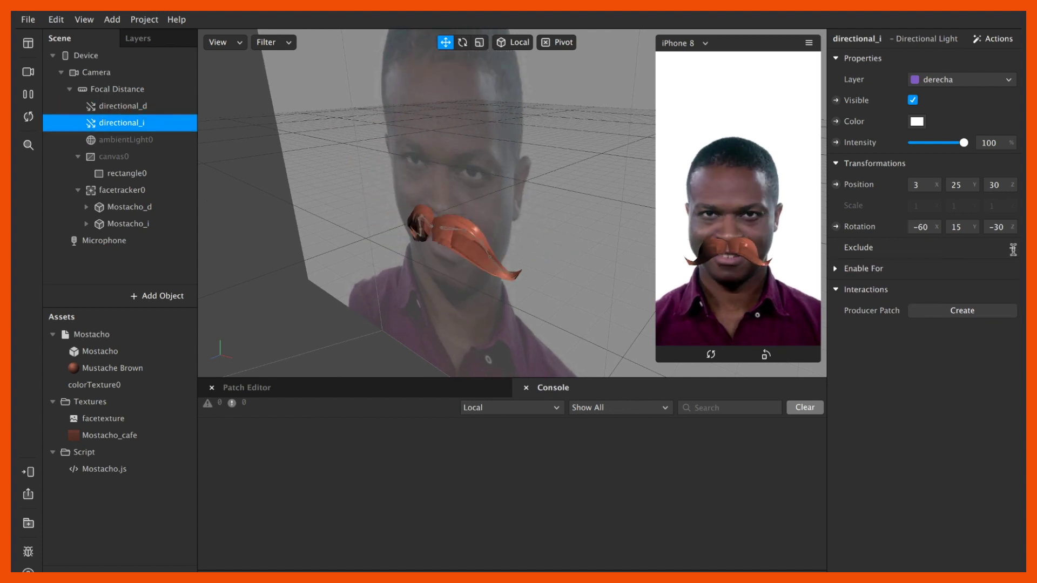
{"action": "left_click", "coordinate": [1013, 248]}
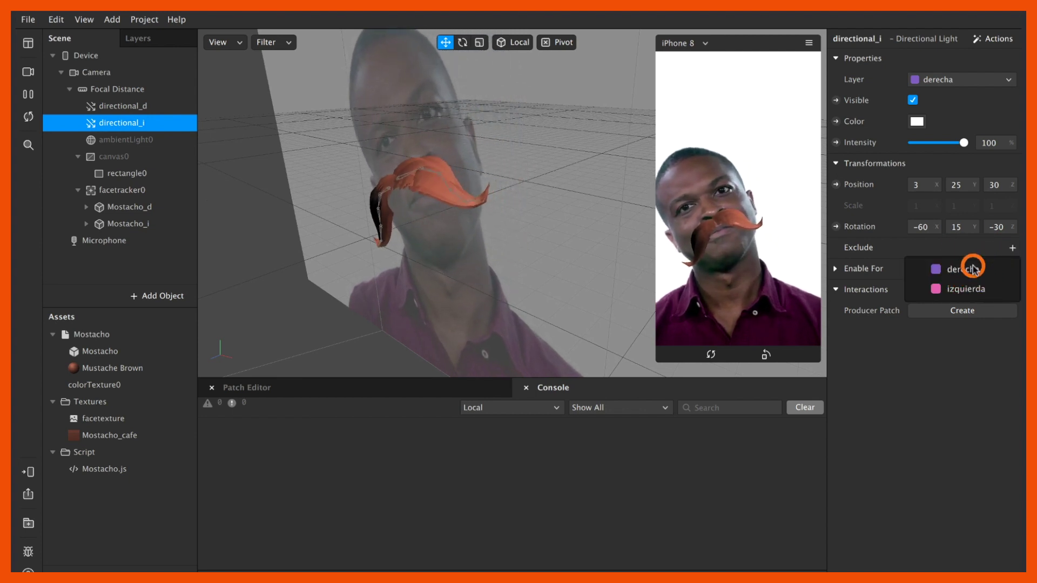
{"action": "left_click", "coordinate": [973, 269]}
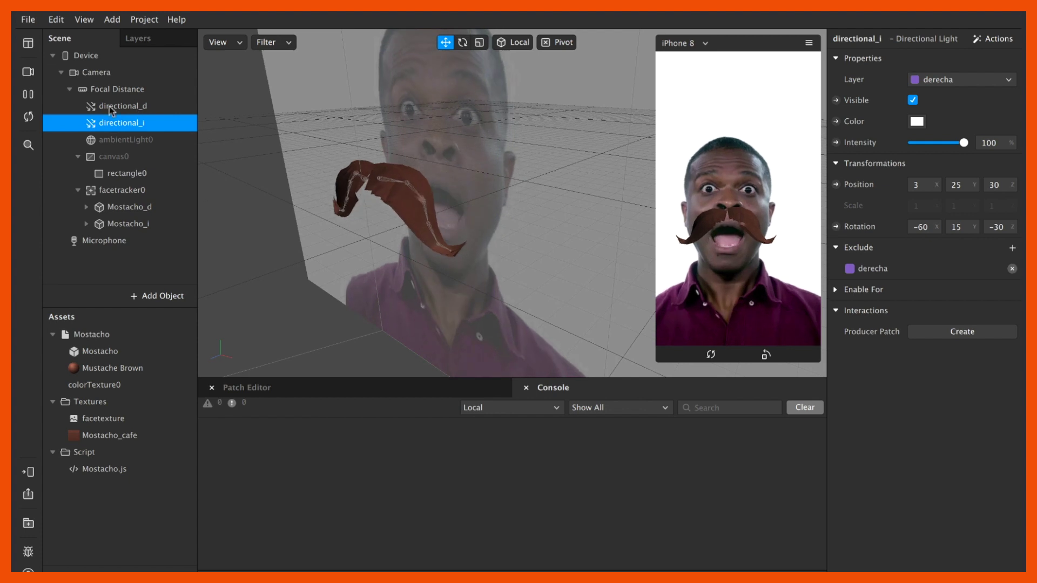
Assign the Mostacho_i object to the izquierda layer and expand it to reach its mesh.
{"action": "left_click", "coordinate": [96, 213]}
{"action": "left_click", "coordinate": [88, 226]}
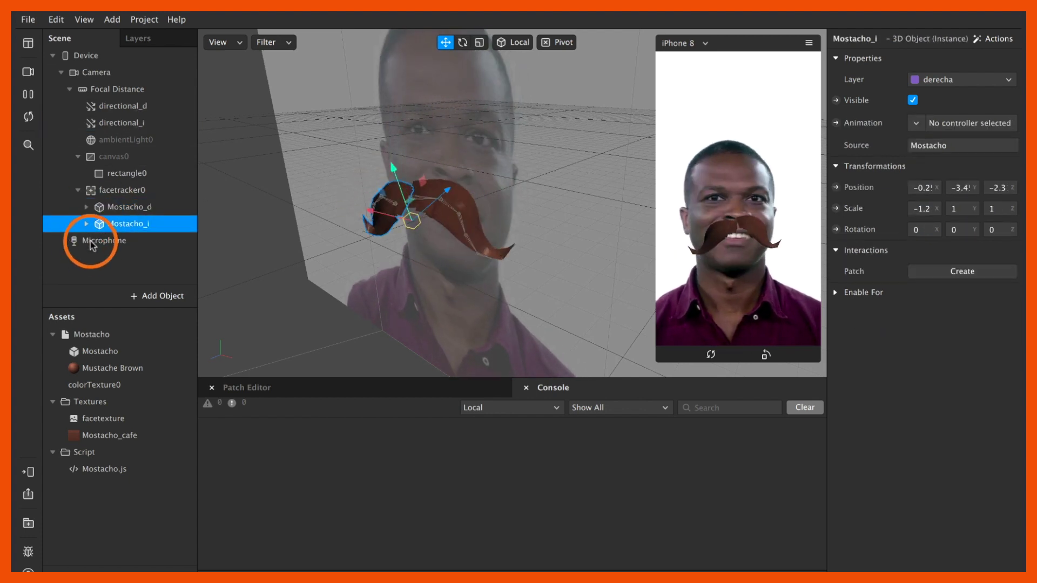
{"action": "left_click", "coordinate": [86, 224]}
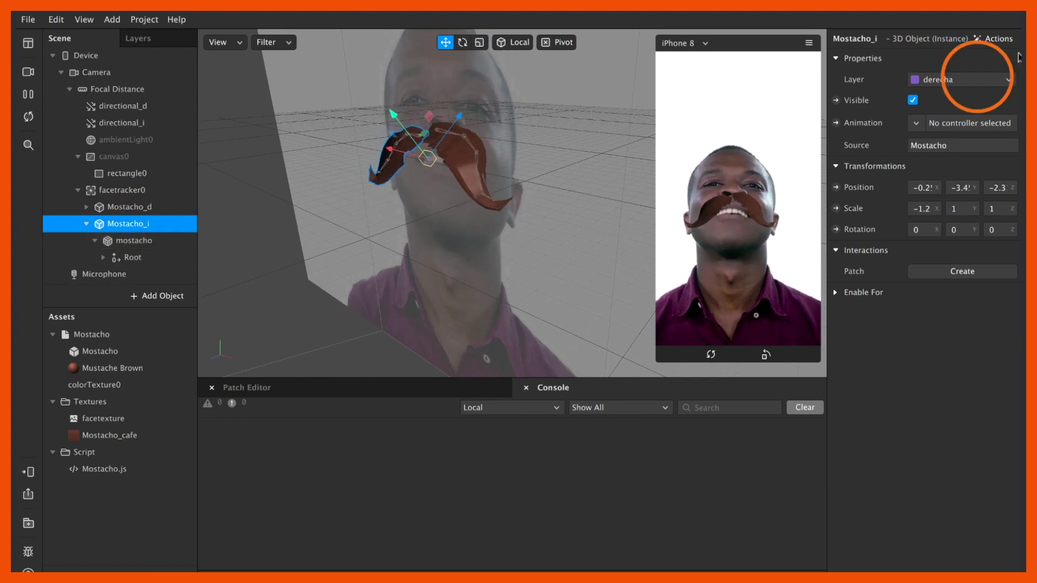
{"action": "left_click", "coordinate": [977, 77]}
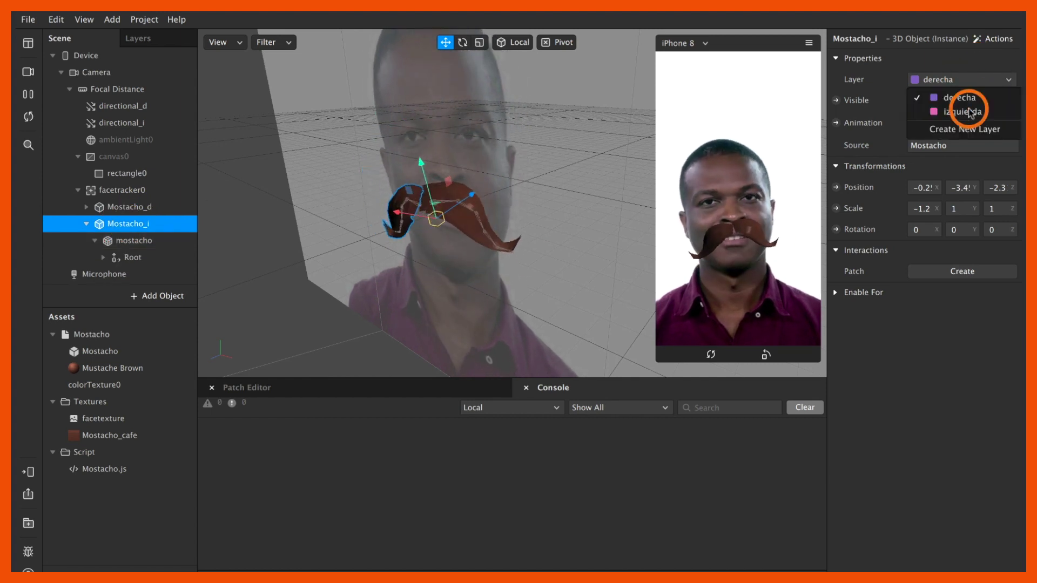
{"action": "left_click", "coordinate": [953, 109]}
Assign the mostacho mesh inside Mostacho_i to the izquierda layer.
{"action": "left_click", "coordinate": [133, 241]}
{"action": "left_click", "coordinate": [941, 79]}
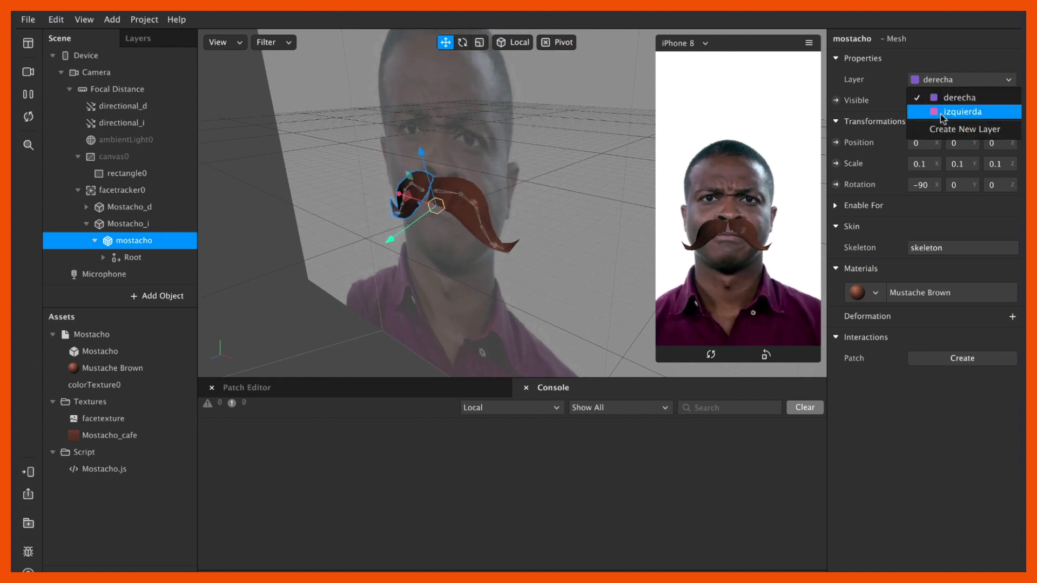
{"action": "left_click", "coordinate": [941, 113]}
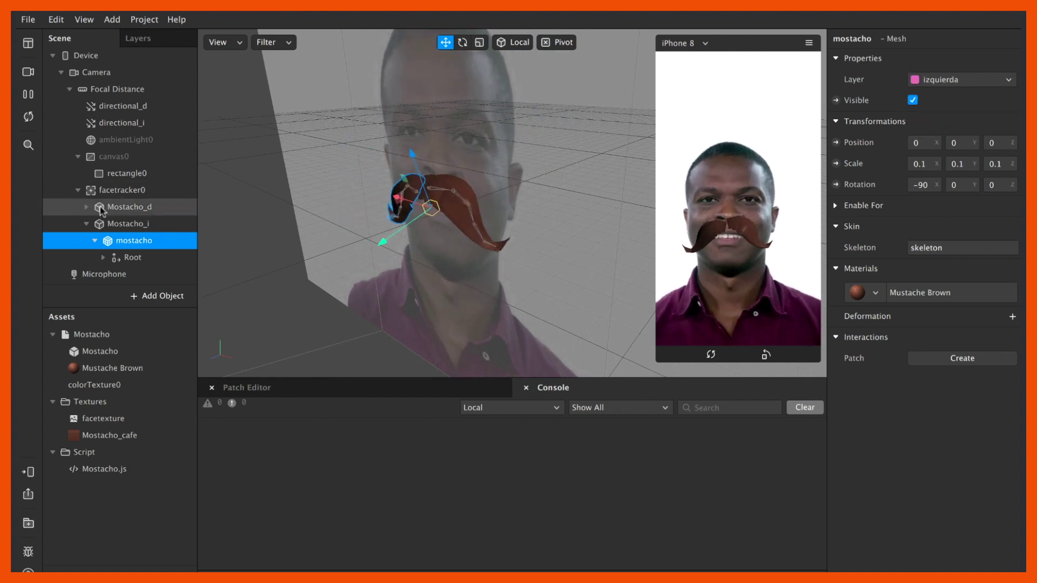
{"action": "left_click", "coordinate": [87, 226]}
{"action": "left_click", "coordinate": [86, 223]}
Toggle the visibility of the directional_i light off and on to check which mustache half it lights.
{"action": "left_click", "coordinate": [130, 108]}
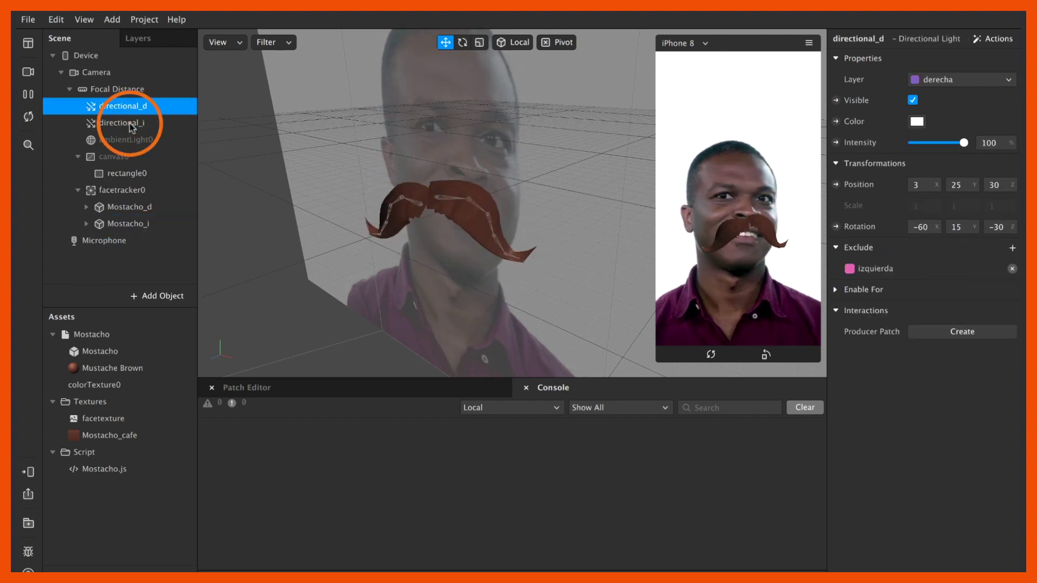
{"action": "left_click", "coordinate": [134, 123]}
{"action": "left_click", "coordinate": [913, 100]}
{"action": "left_click", "coordinate": [912, 101]}
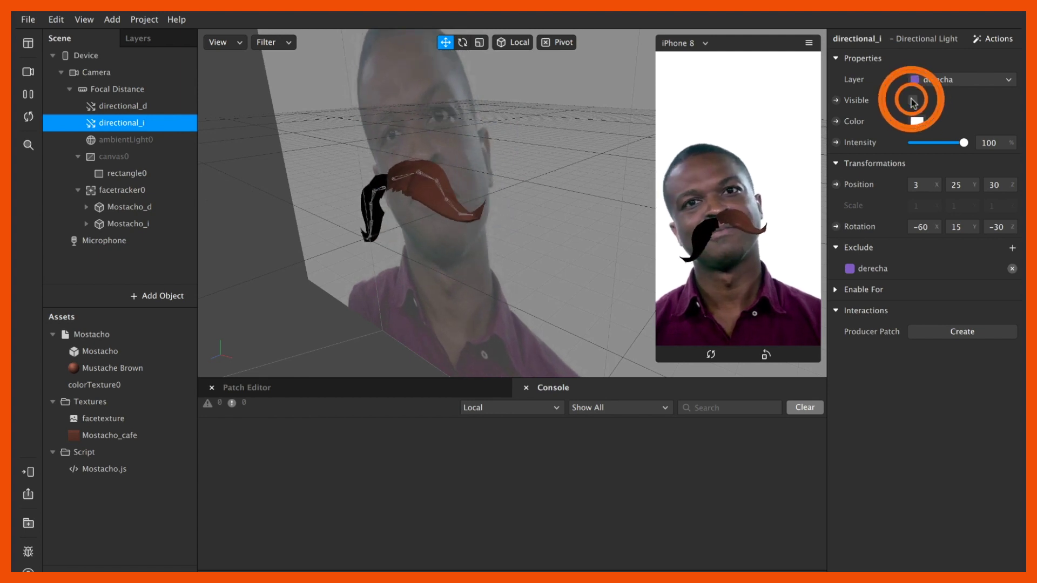
{"action": "left_click", "coordinate": [912, 101]}
{"action": "left_click", "coordinate": [912, 100]}
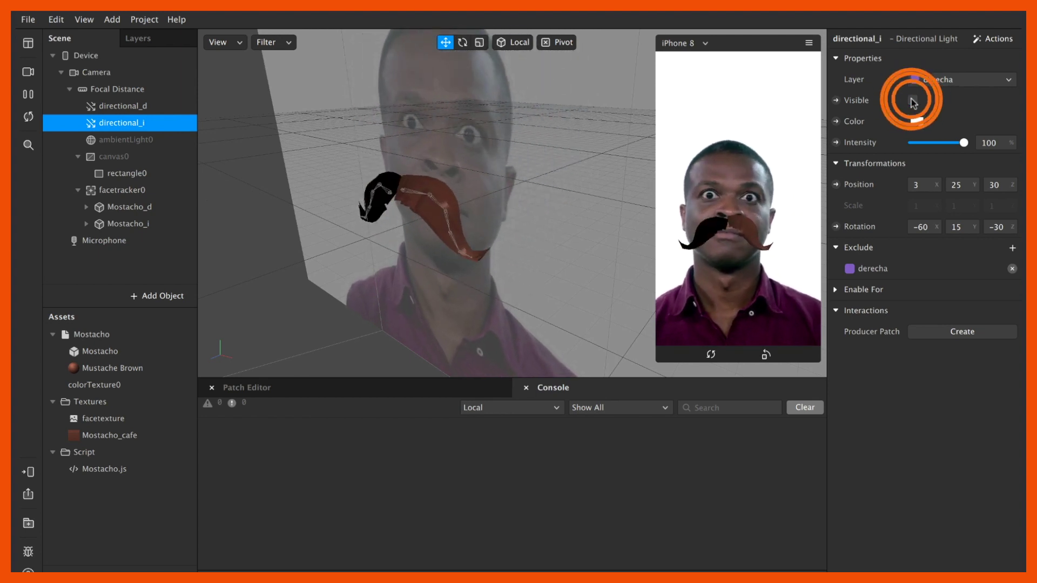
{"action": "left_click", "coordinate": [912, 101]}
{"action": "left_click", "coordinate": [913, 100]}
{"action": "left_click", "coordinate": [913, 101]}
Check the lighting of each mustache half by toggling the visibility of directional_d and once more of directional_i.
{"action": "left_click", "coordinate": [125, 103]}
{"action": "left_click", "coordinate": [910, 102]}
{"action": "left_click", "coordinate": [910, 102]}
{"action": "left_click", "coordinate": [910, 102]}
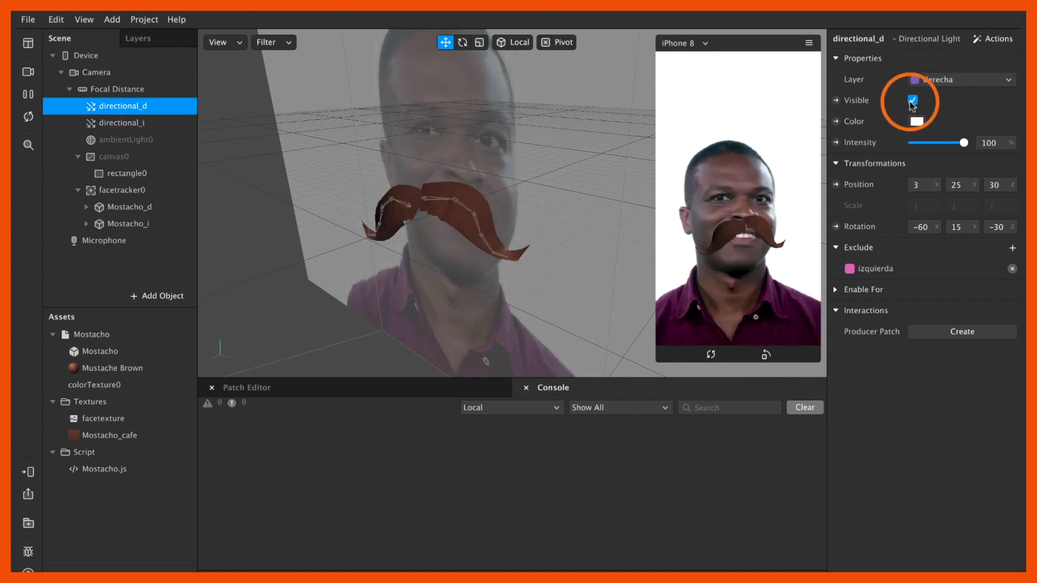
{"action": "left_click", "coordinate": [912, 100]}
{"action": "left_click", "coordinate": [912, 100]}
{"action": "left_click", "coordinate": [912, 100]}
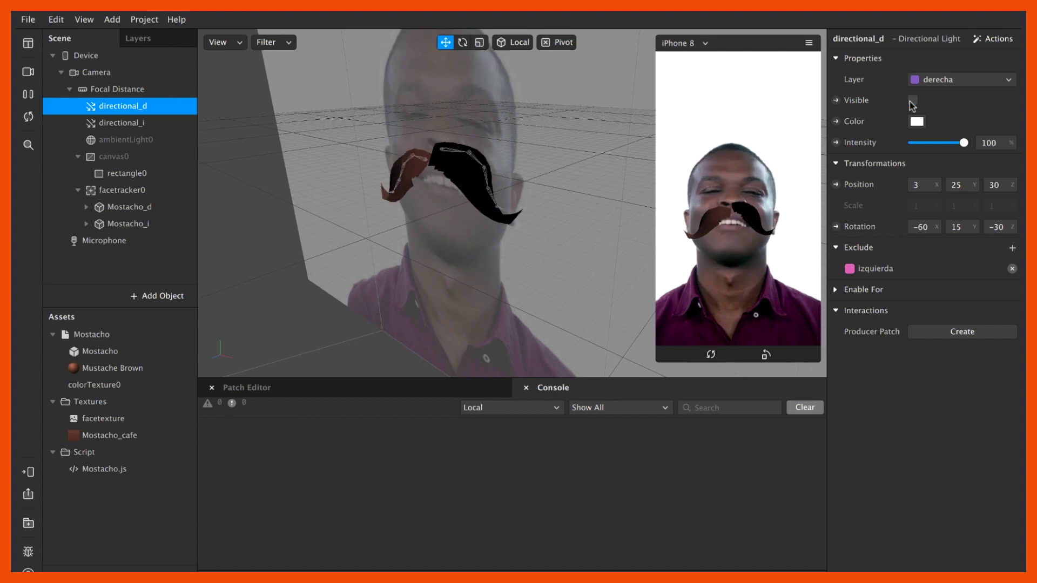
{"action": "left_click", "coordinate": [912, 100]}
{"action": "left_click", "coordinate": [131, 127]}
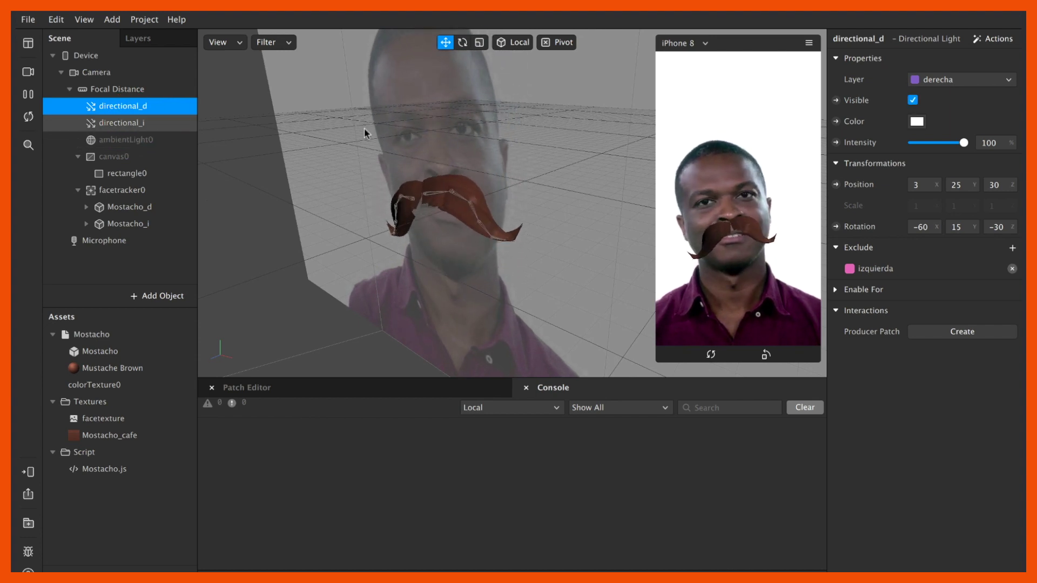
{"action": "left_click", "coordinate": [912, 100]}
{"action": "left_click", "coordinate": [912, 101]}
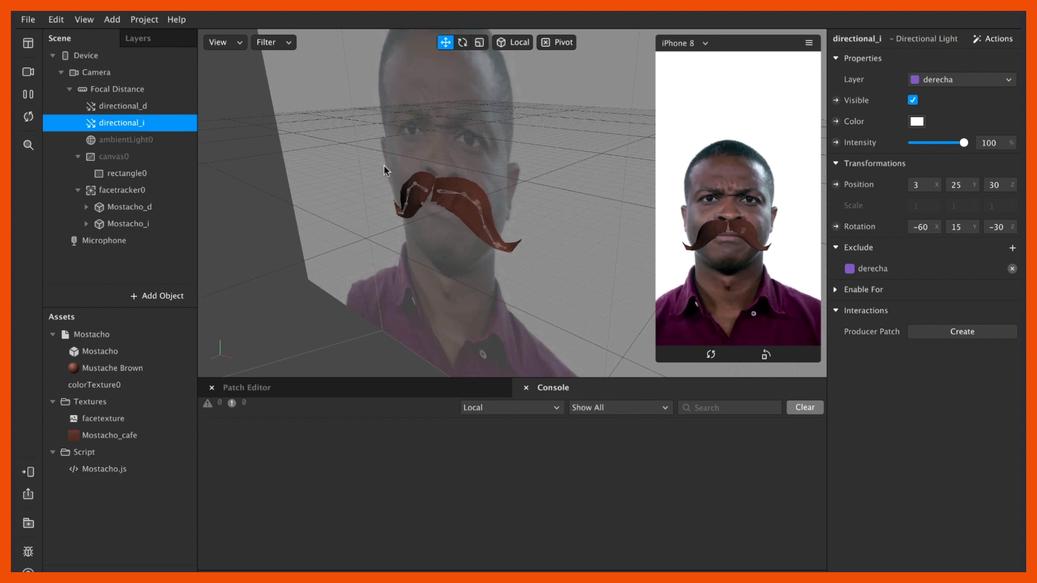
Rotate the directional_i light freehand to about -60, -14 and 17 degrees so it lights from the opposite side.
{"action": "scroll", "coordinate": [384, 166], "scroll_direction": "down", "scroll_amount": 10}
{"action": "scroll", "coordinate": [384, 166], "scroll_direction": "down", "scroll_amount": 5}
{"action": "left_click", "coordinate": [131, 108]}
{"action": "left_click", "coordinate": [132, 106]}
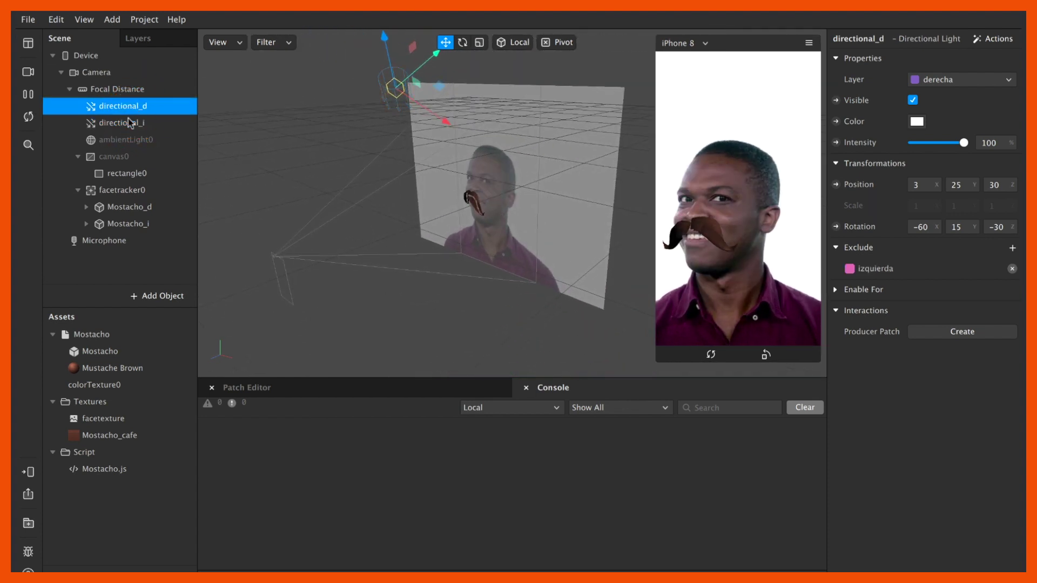
{"action": "left_click", "coordinate": [129, 124]}
{"action": "left_click", "coordinate": [462, 42]}
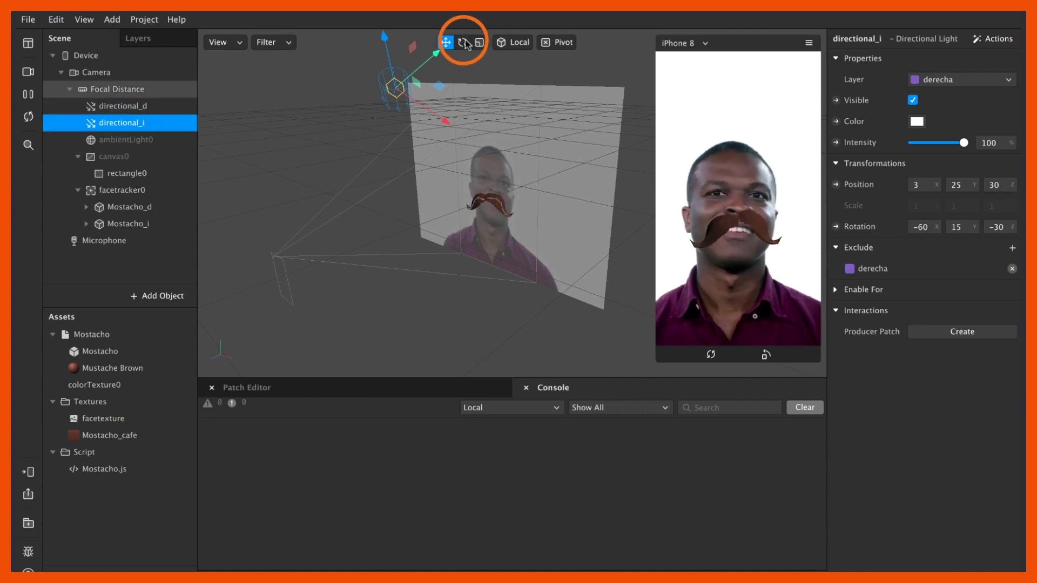
{"action": "left_click", "coordinate": [404, 69]}
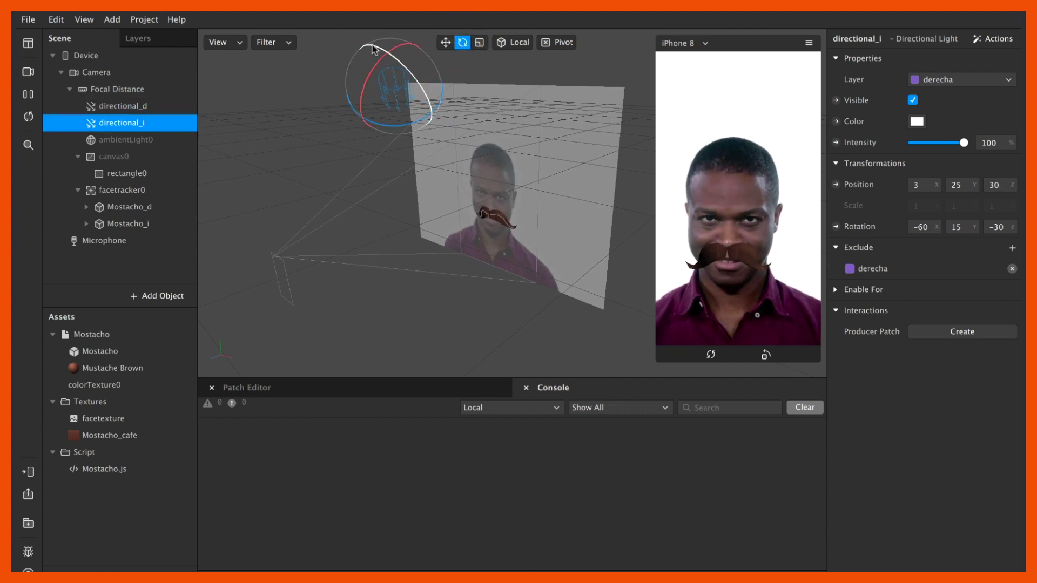
{"action": "left_click_drag", "start_coordinate": [290, 19], "coordinate": [420, 80]}
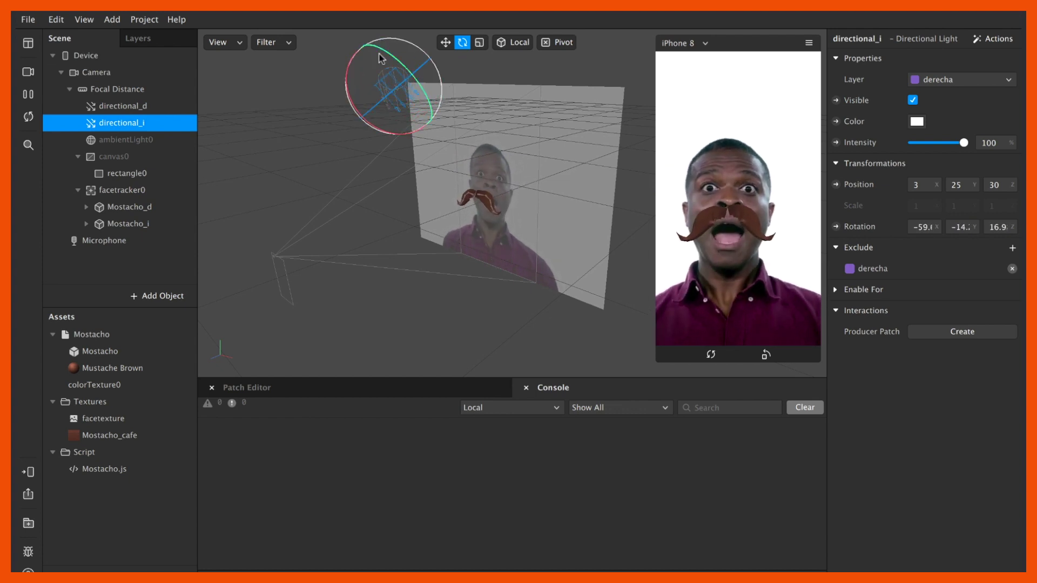
{"action": "key", "text": "ctrl+z"}
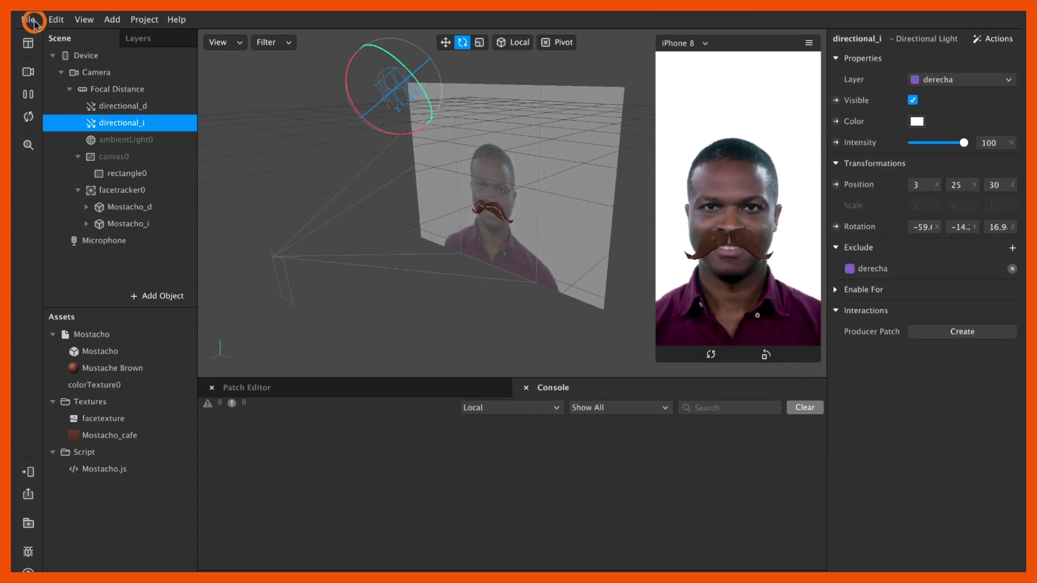
Open the Mostacho.js script from the project assets in the external code editor.
{"action": "left_click", "coordinate": [58, 195]}
{"action": "left_click", "coordinate": [244, 451]}
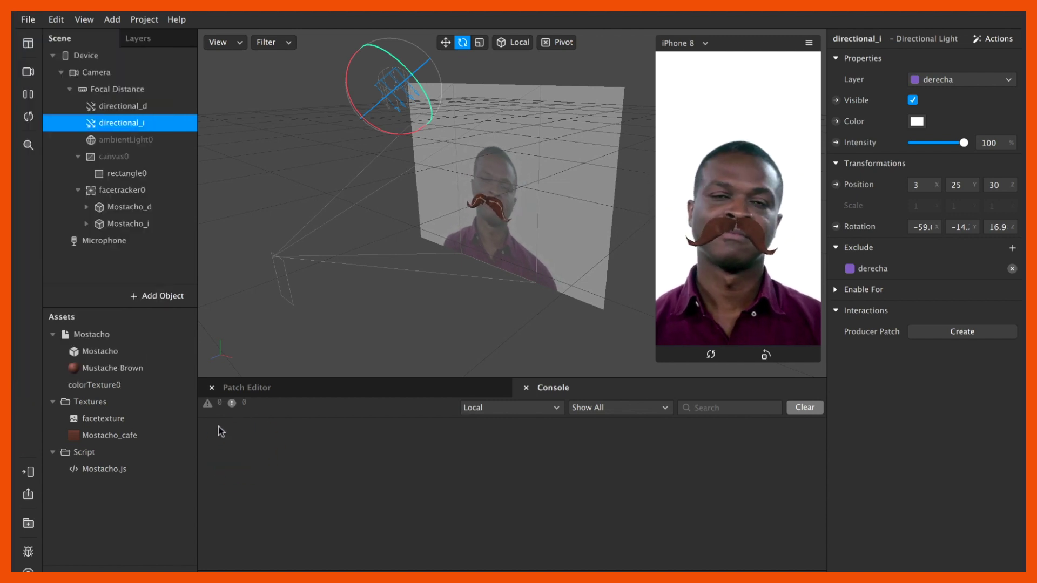
{"action": "left_click", "coordinate": [78, 469]}
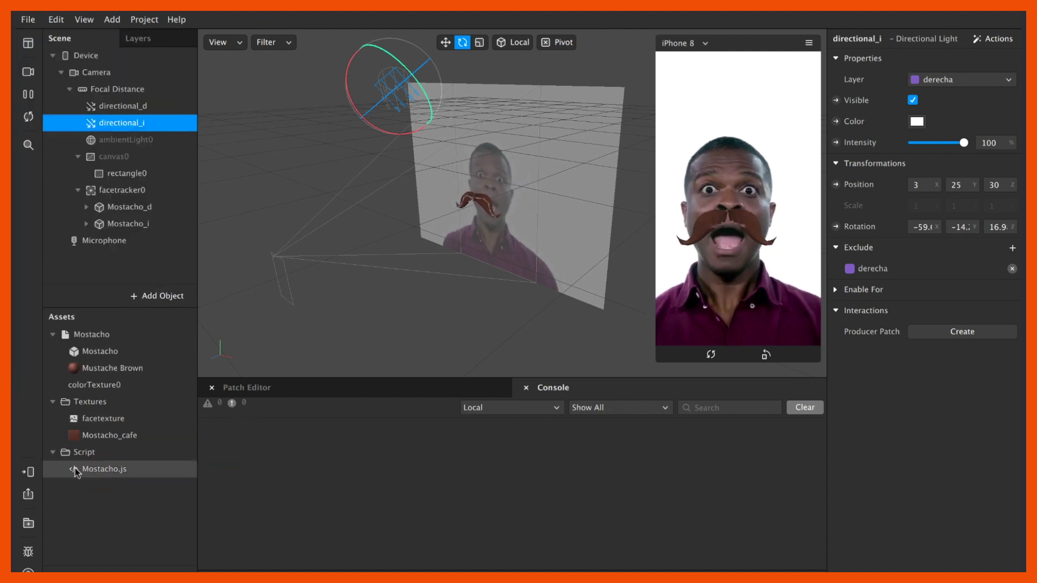
{"action": "left_click", "coordinate": [75, 470]}
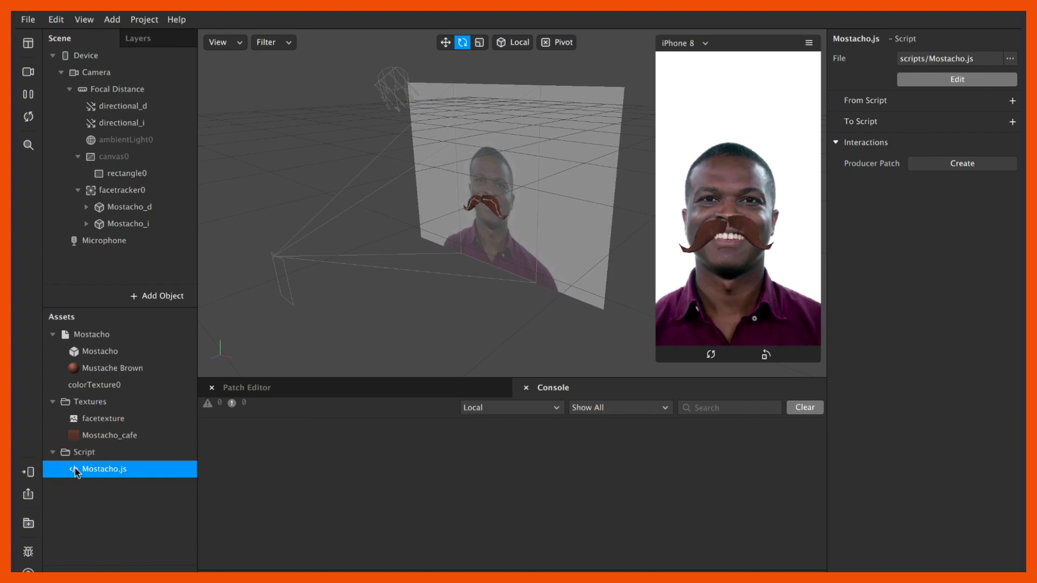
{"action": "double_click", "coordinate": [76, 470]}
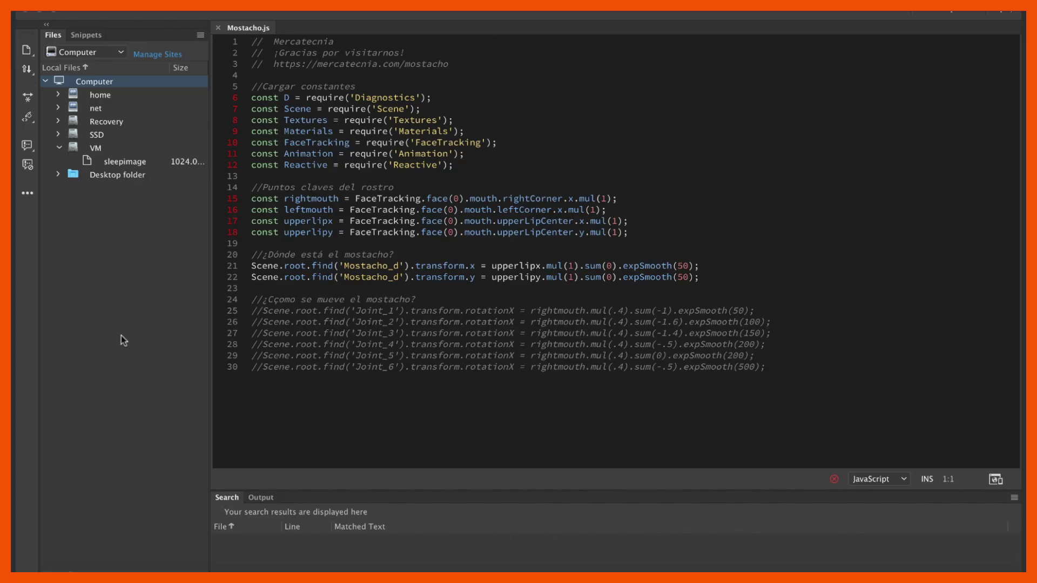
Examine the constants in Mostacho.js that load the FaceTracking, Animation and Reactive modules.
{"action": "left_click", "coordinate": [301, 110]}
{"action": "key", "text": "Down"}
{"action": "double_click", "coordinate": [291, 146]}
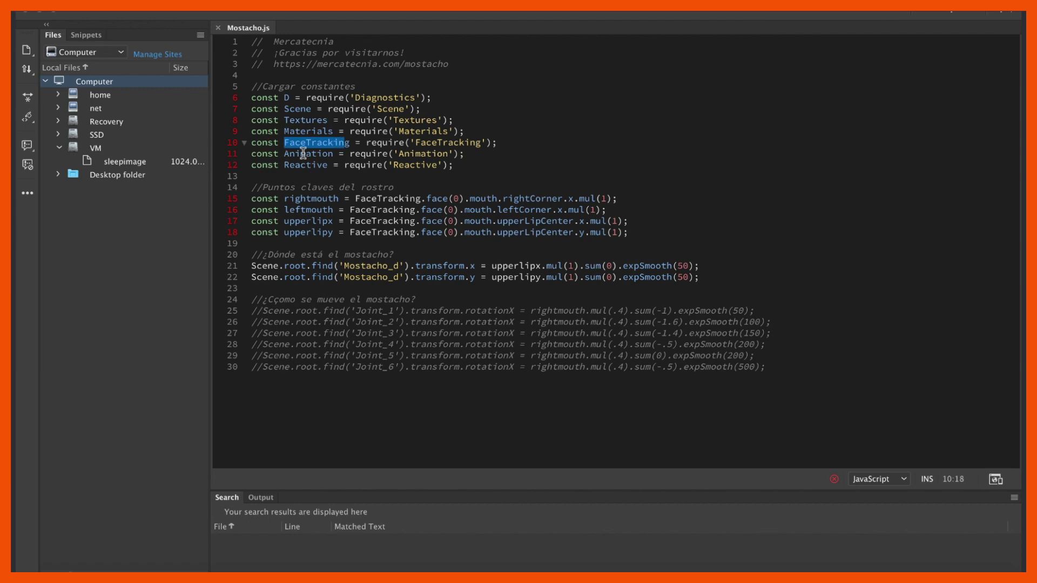
{"action": "left_click", "coordinate": [289, 157]}
{"action": "left_click_drag", "start_coordinate": [288, 164], "coordinate": [299, 165]}
{"action": "left_click", "coordinate": [316, 162]}
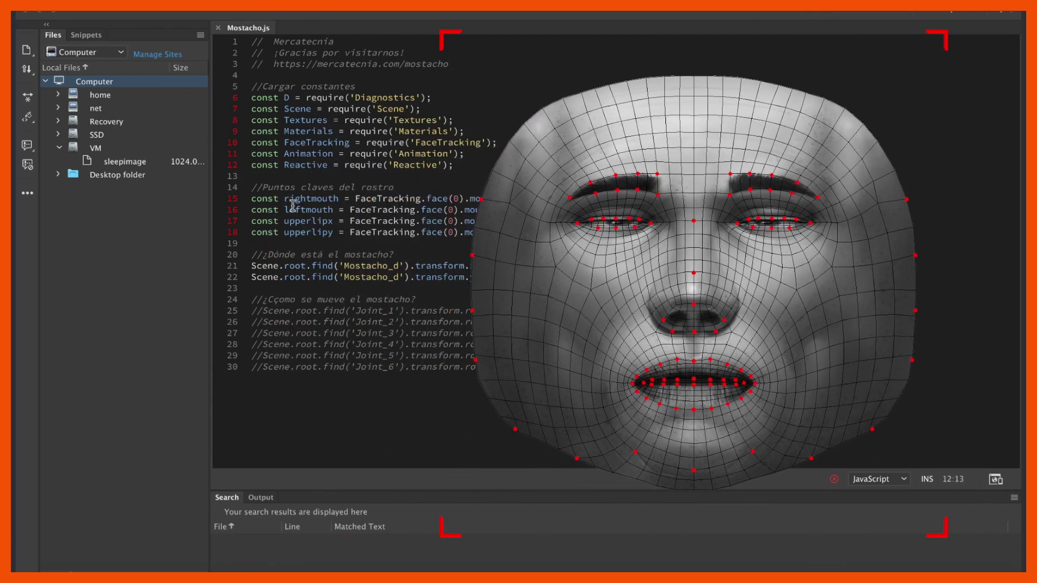
Examine how the rightmouth constant reads the x position of the mouth's right corner from FaceTracking.
{"action": "left_click", "coordinate": [254, 198]}
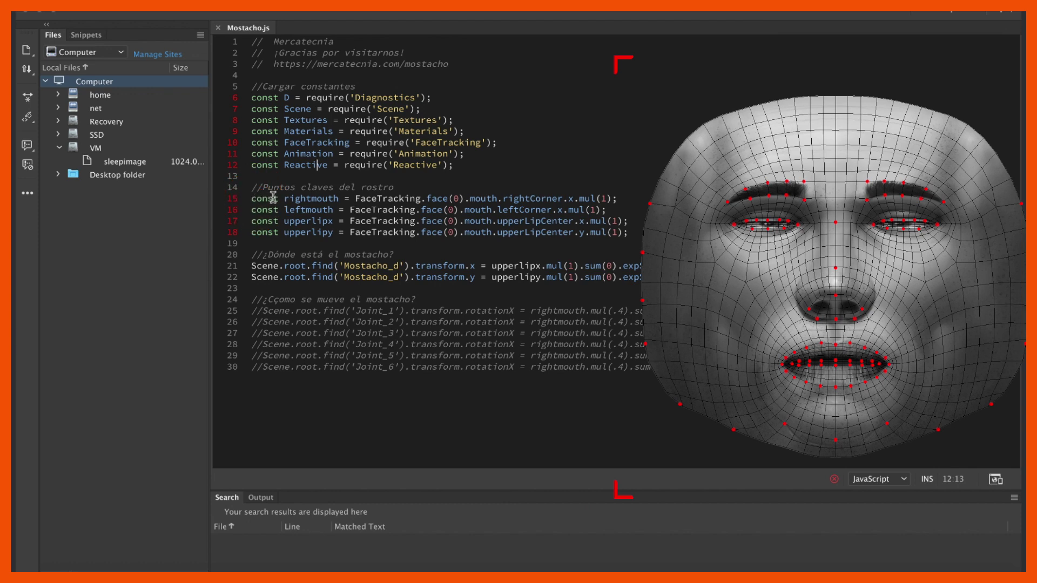
{"action": "left_click_drag", "start_coordinate": [333, 198], "coordinate": [335, 197]}
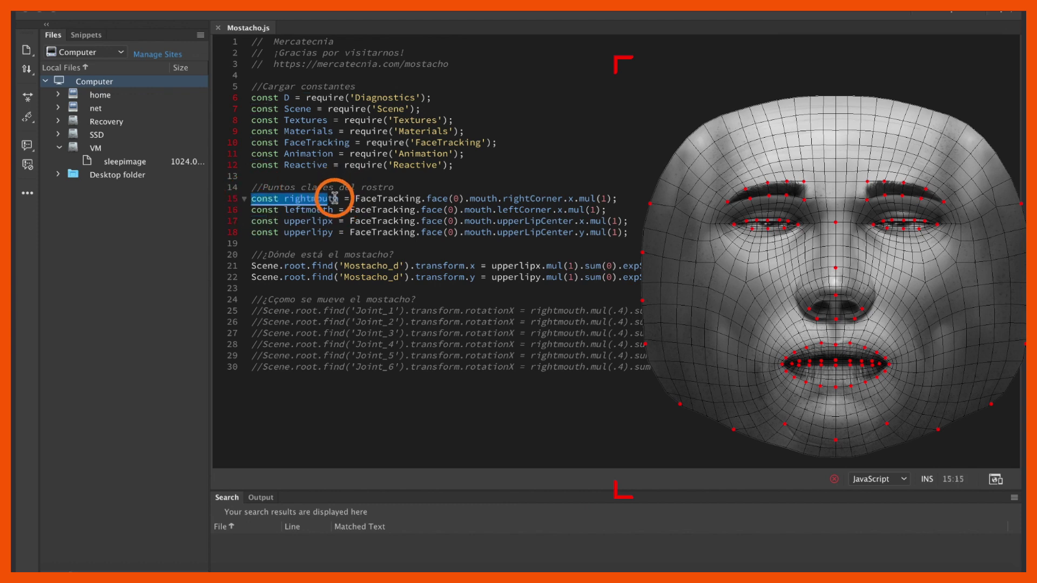
{"action": "left_click", "coordinate": [358, 196]}
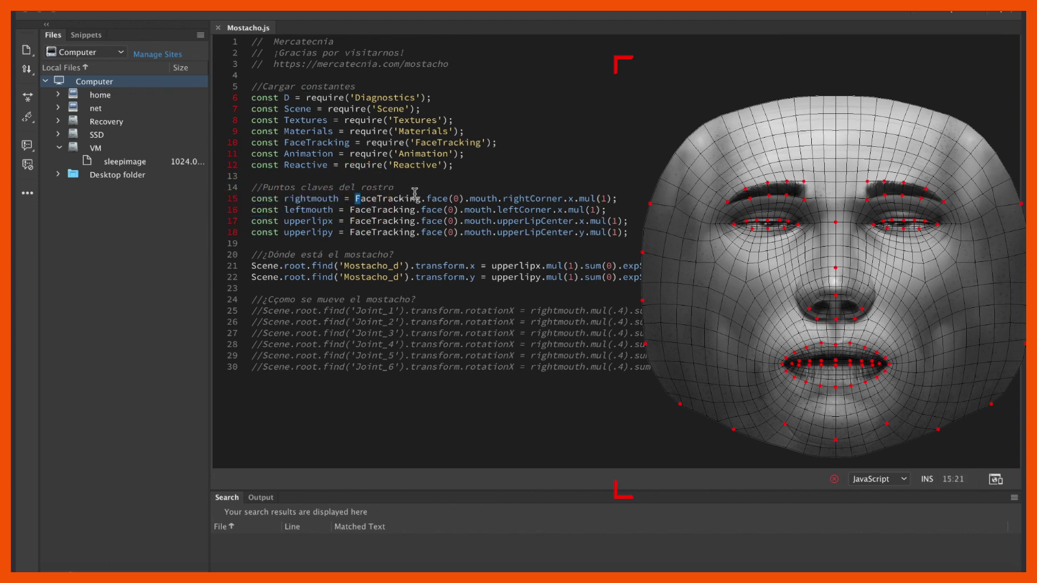
{"action": "left_click_drag", "start_coordinate": [432, 195], "coordinate": [457, 198]}
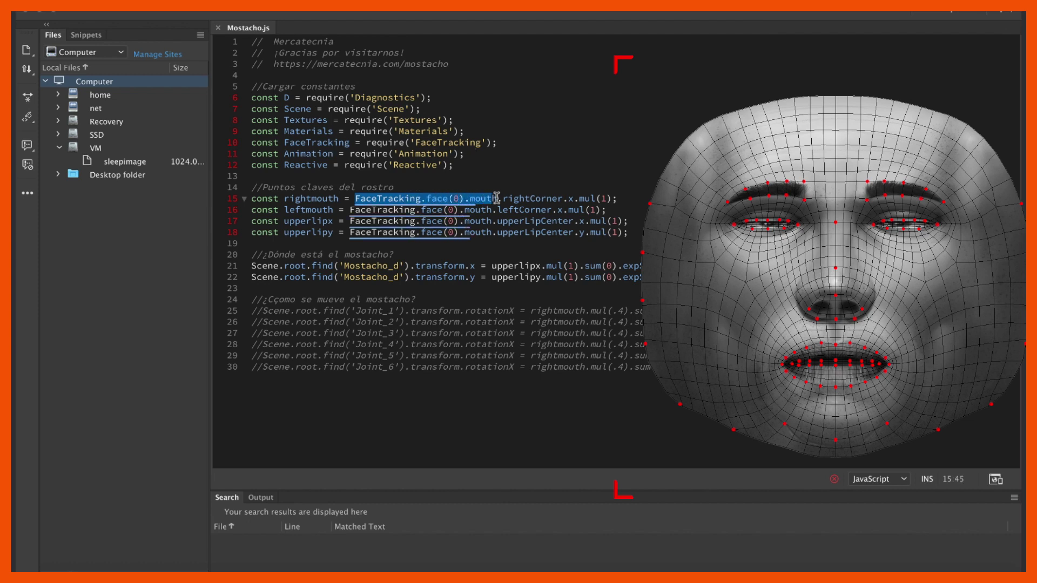
{"action": "left_click_drag", "start_coordinate": [561, 202], "coordinate": [574, 199]}
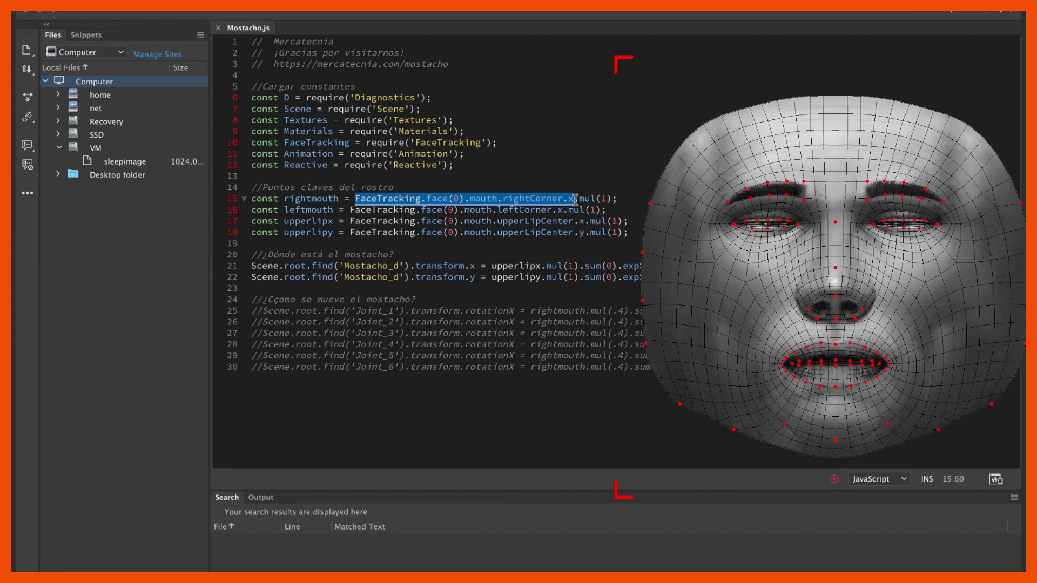
{"action": "left_click", "coordinate": [584, 199]}
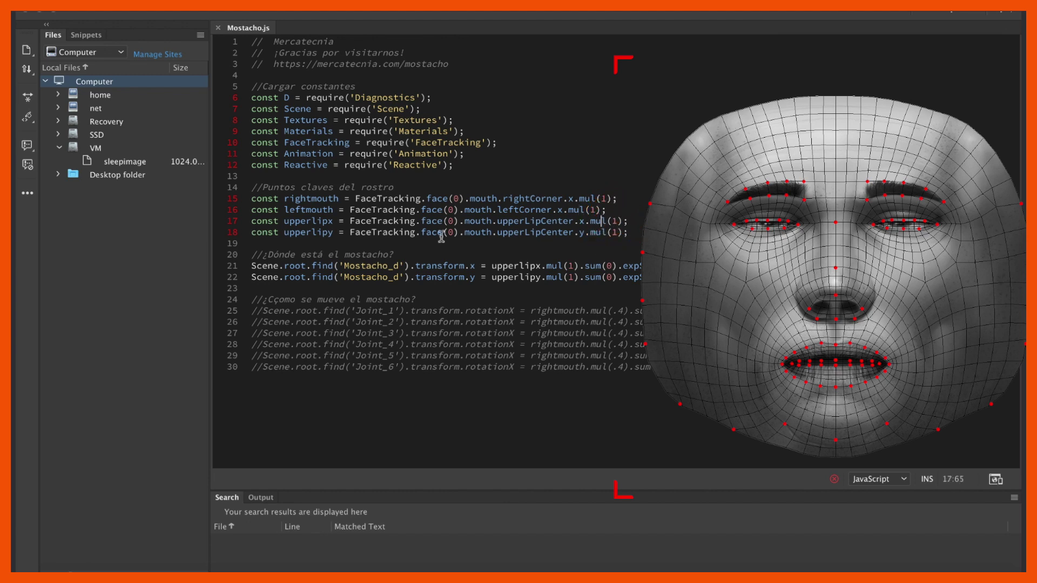
Examine the upperlipx and upperlipy constants that read the upper lip centre from FaceTracking.
{"action": "key", "text": "Right"}
{"action": "key", "text": "Right"}
{"action": "key", "text": "Right"}
{"action": "double_click", "coordinate": [335, 221]}
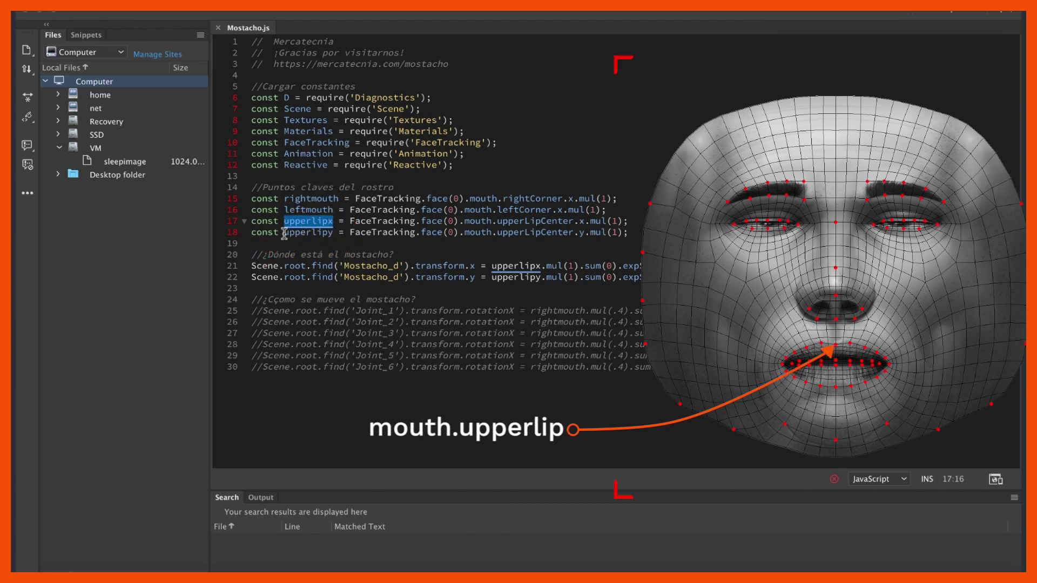
{"action": "key", "text": "shift+Right"}
{"action": "key", "text": "shift+Right"}
{"action": "key", "text": "shift+Right"}
{"action": "key", "text": "shift+Right"}
{"action": "key", "text": "shift+Right"}
{"action": "key", "text": "shift+Right"}
{"action": "key", "text": "shift+Right"}
{"action": "key", "text": "shift+Right"}
{"action": "key", "text": "shift+Right"}
{"action": "key", "text": "shift+Right"}
{"action": "key", "text": "shift+Right"}
{"action": "key", "text": "shift+Right"}
{"action": "key", "text": "shift+Right"}
{"action": "key", "text": "shift+Right"}
{"action": "key", "text": "shift+Right"}
{"action": "key", "text": "shift+Right"}
{"action": "key", "text": "shift+Right"}
{"action": "key", "text": "shift+Right"}
{"action": "key", "text": "shift+Right"}
{"action": "key", "text": "shift+Right"}
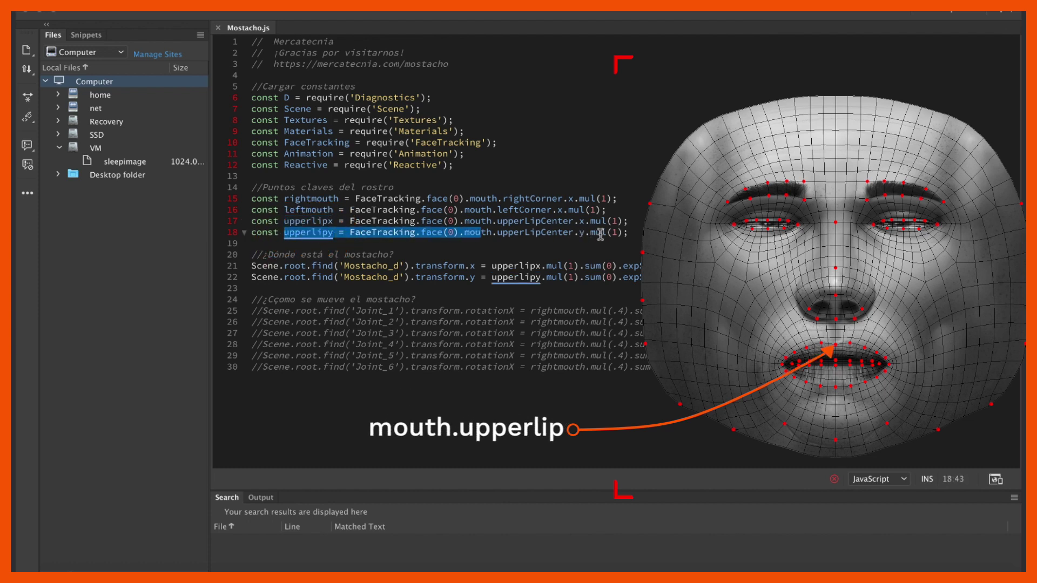
{"action": "key", "text": "Right"}
{"action": "key", "text": "Right"}
{"action": "key", "text": "Right"}
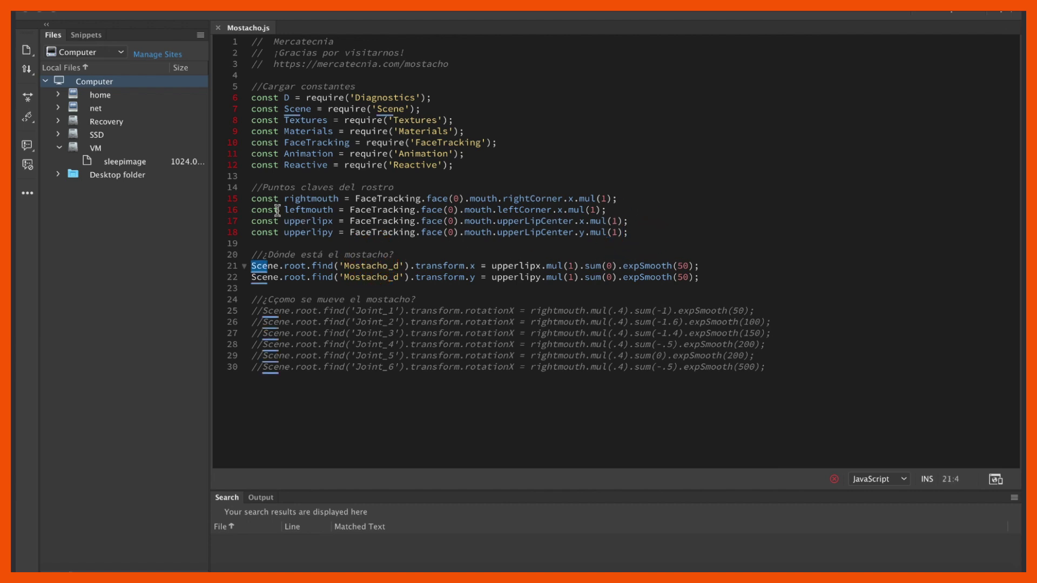
Examine the face key point constants and how line 21 assigns upperlipx to Mostacho_d's transform.x.
{"action": "left_click_drag", "start_coordinate": [630, 232], "coordinate": [250, 187]}
{"action": "left_click", "coordinate": [249, 269]}
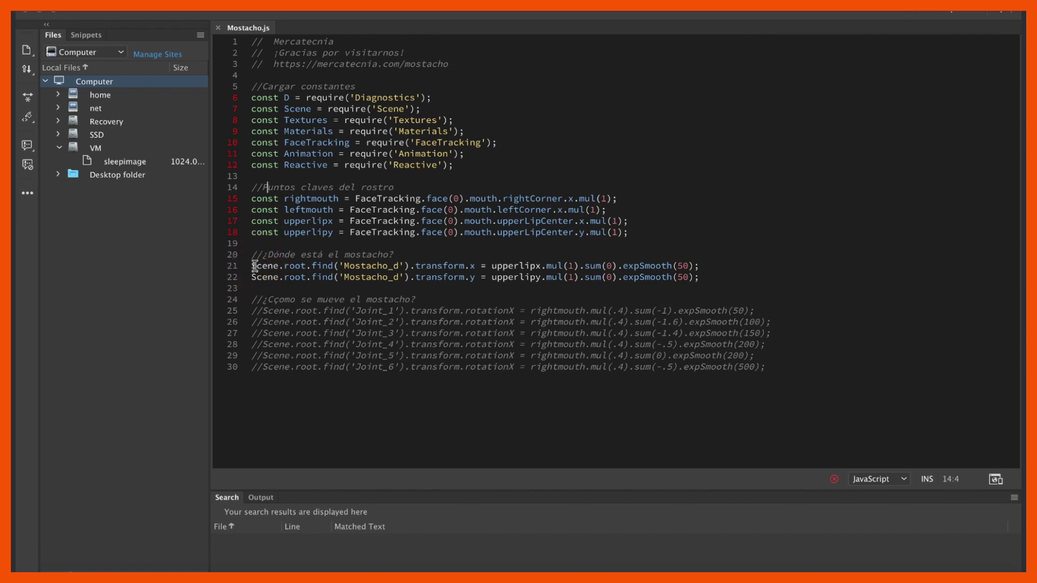
{"action": "left_click", "coordinate": [254, 265]}
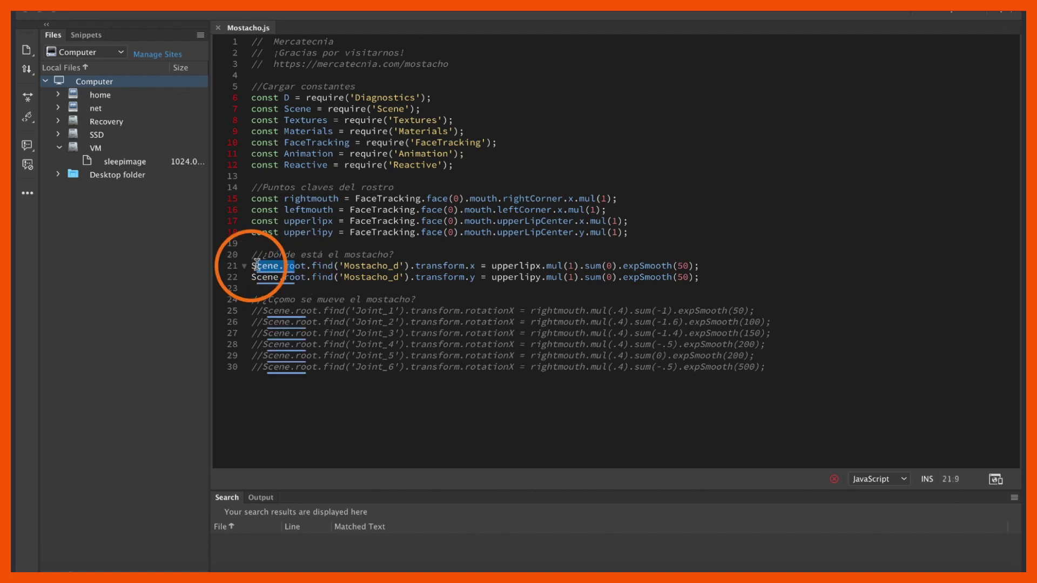
{"action": "key", "text": "shift+Right"}
{"action": "key", "text": "shift+Right"}
{"action": "key", "text": "shift+Right"}
{"action": "key", "text": "shift+Right"}
{"action": "key", "text": "shift+Right"}
{"action": "key", "text": "shift+Right"}
{"action": "key", "text": "shift+Right"}
{"action": "key", "text": "shift+Right"}
{"action": "key", "text": "shift+Right"}
{"action": "key", "text": "shift+Right"}
{"action": "key", "text": "shift+Right"}
{"action": "key", "text": "shift+Right"}
{"action": "key", "text": "shift+Right"}
{"action": "key", "text": "shift+Right"}
{"action": "key", "text": "shift+Right"}
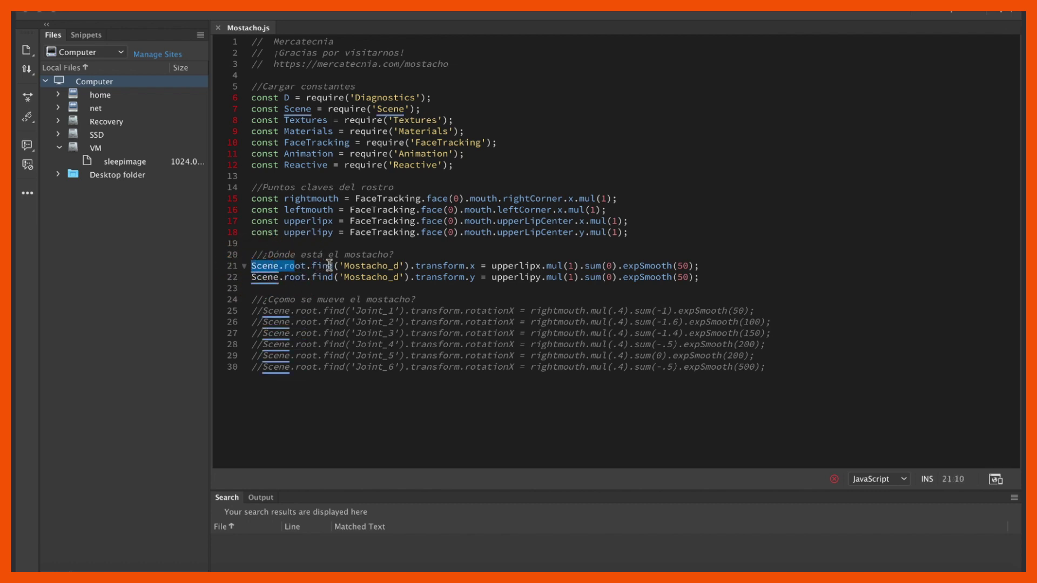
{"action": "key", "text": "shift+Right"}
{"action": "key", "text": "shift+Right"}
{"action": "key", "text": "shift+Right"}
{"action": "key", "text": "shift+Right"}
{"action": "key", "text": "shift+Right"}
{"action": "key", "text": "shift+Right"}
{"action": "key", "text": "shift+Right"}
{"action": "left_click", "coordinate": [503, 265]}
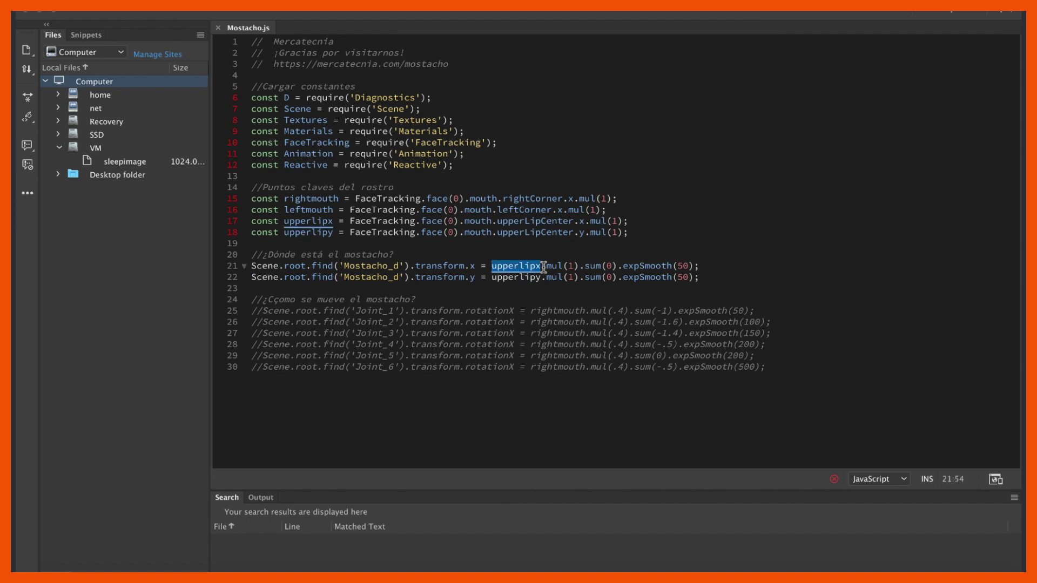
Examine how line 22 drives Mostacho_d's transform.y from upperlipy, and the expSmooth smoothing values on both position lines.
{"action": "left_click", "coordinate": [256, 277]}
{"action": "left_click_drag", "start_coordinate": [426, 283], "coordinate": [473, 279]}
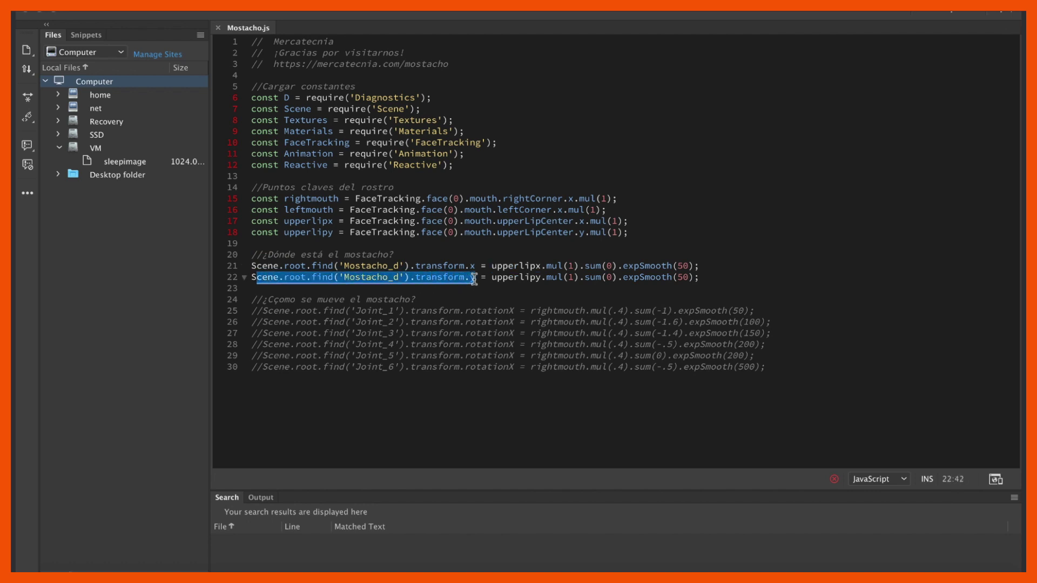
{"action": "left_click", "coordinate": [492, 277]}
{"action": "left_click_drag", "start_coordinate": [531, 273], "coordinate": [540, 277]}
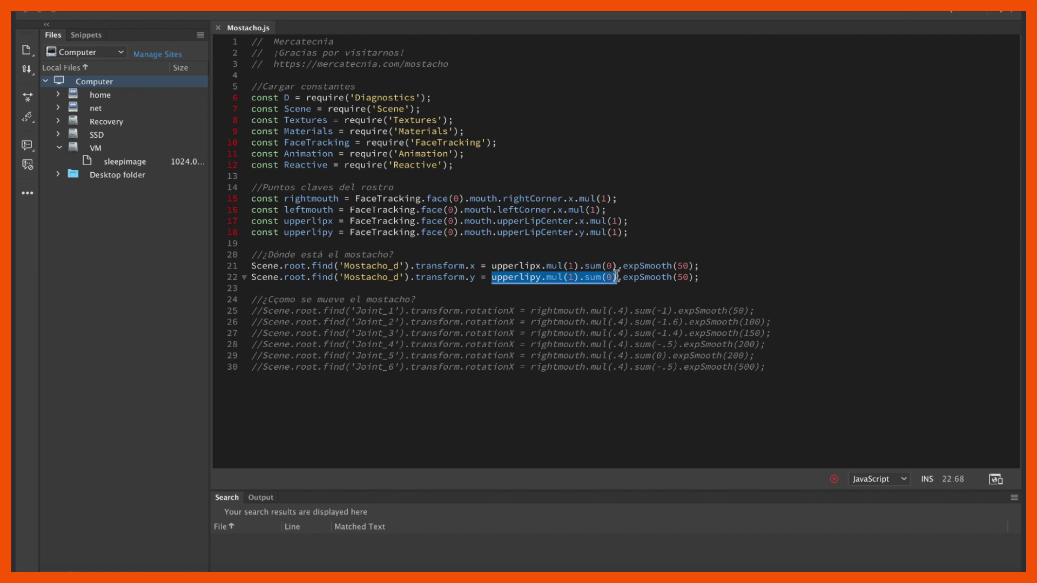
{"action": "double_click", "coordinate": [682, 266]}
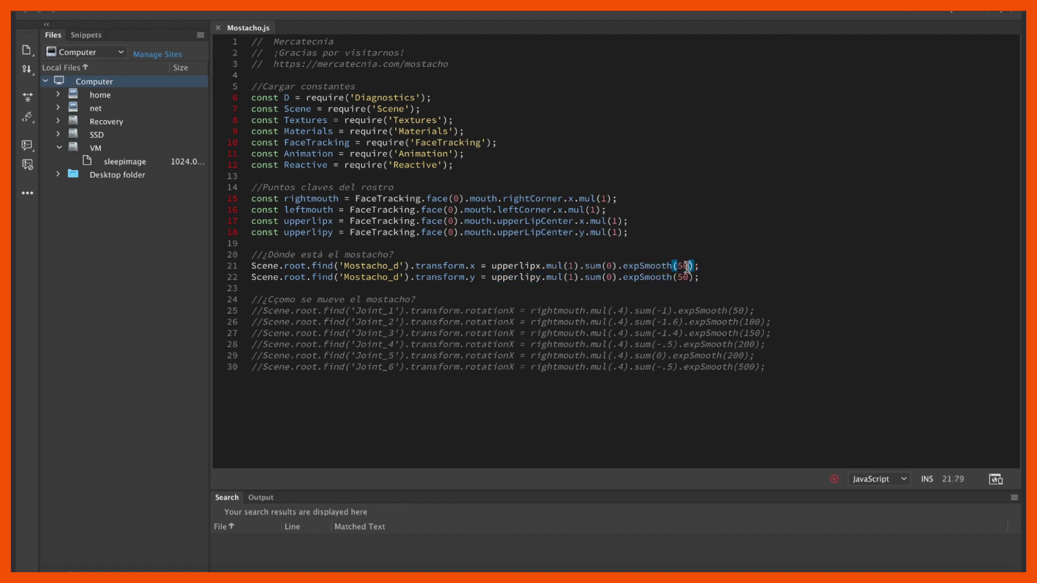
{"action": "double_click", "coordinate": [682, 277]}
Switch to Spark AR Studio, expand Mostacho_d's skeleton down to Joint_3 and select that joint.
{"action": "left_click", "coordinate": [28, 117]}
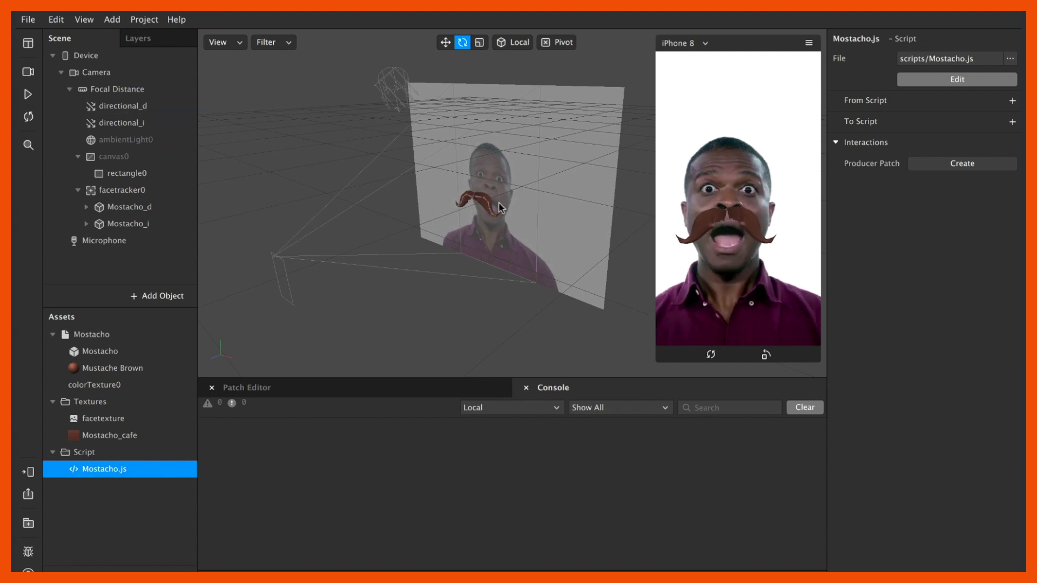
{"action": "scroll", "coordinate": [499, 203], "scroll_direction": "down", "scroll_amount": 3}
{"action": "scroll", "coordinate": [499, 204], "scroll_direction": "up", "scroll_amount": 10}
{"action": "left_click", "coordinate": [87, 209]}
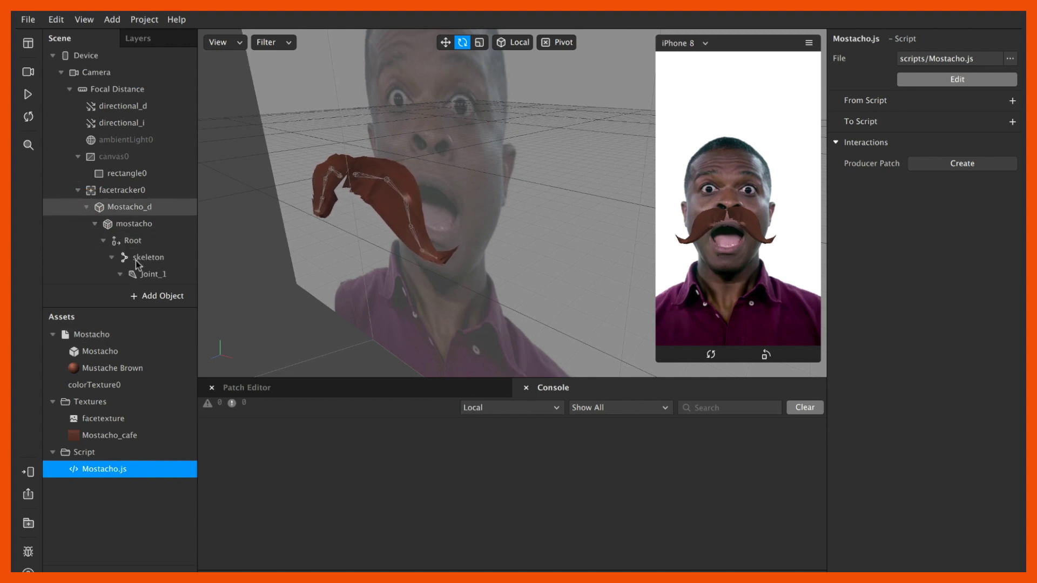
{"action": "scroll", "coordinate": [142, 252], "scroll_direction": "down", "scroll_amount": 3}
{"action": "left_click", "coordinate": [128, 242]}
{"action": "left_click", "coordinate": [134, 257]}
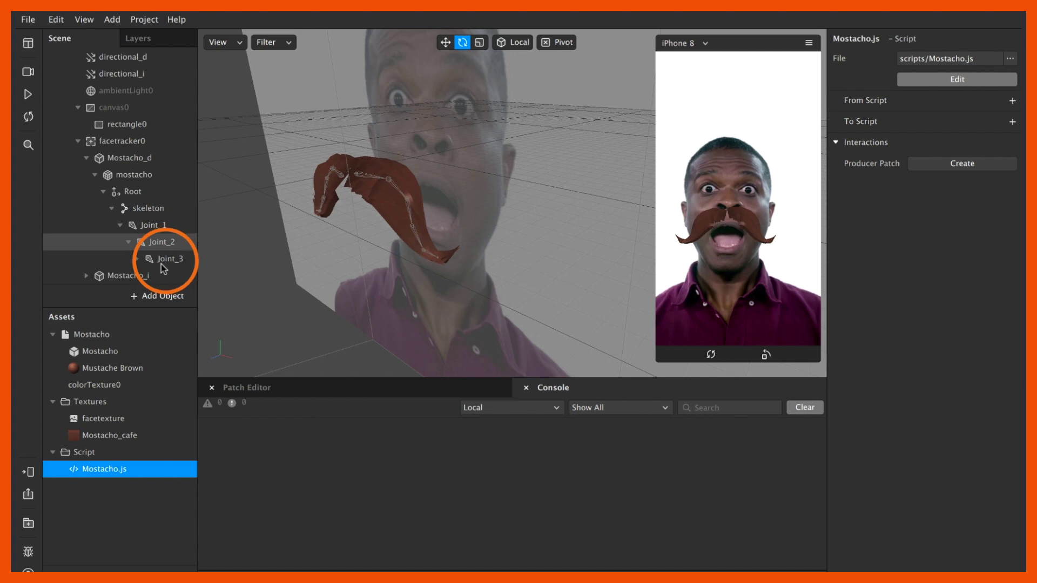
{"action": "left_click", "coordinate": [167, 262]}
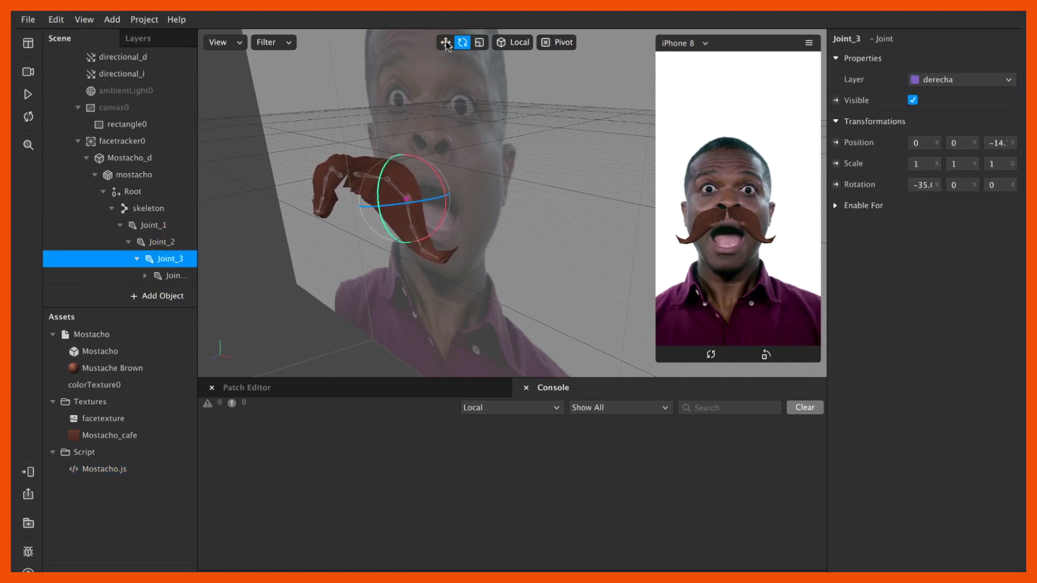
Try moving Joint_3 of Mostacho_d away from its place, and try rotating it, to test how the mustache deforms.
{"action": "left_click_drag", "start_coordinate": [466, 198], "coordinate": [562, 172]}
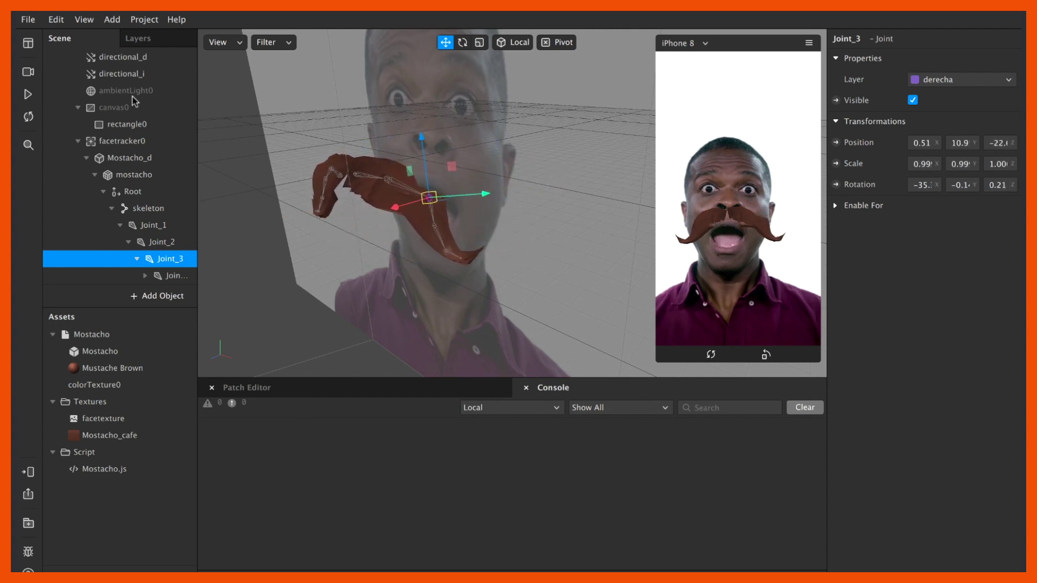
{"action": "left_click", "coordinate": [28, 117]}
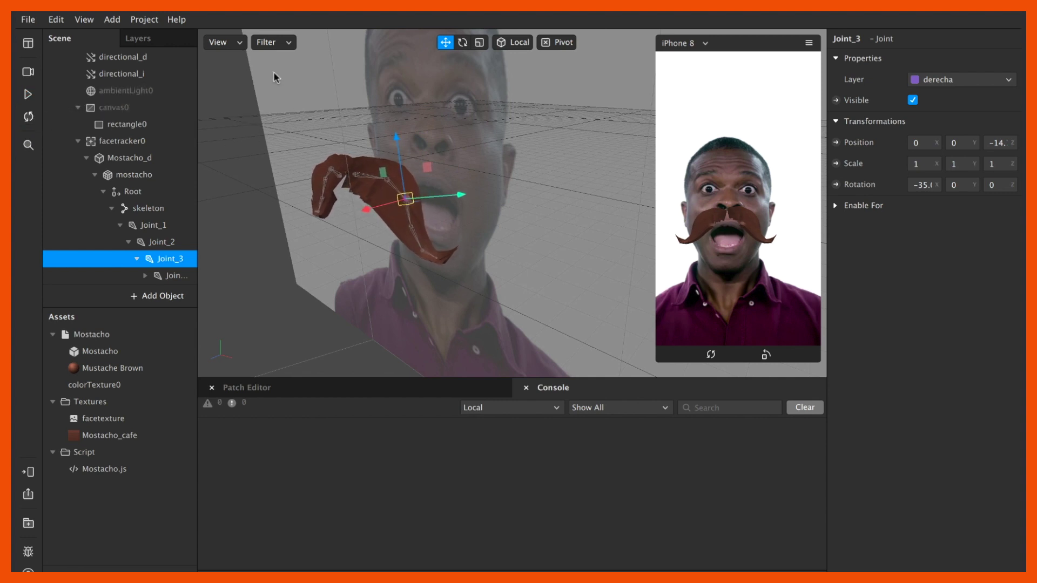
{"action": "key", "text": "e"}
{"action": "mouse_move", "coordinate": [439, 186]}
{"action": "left_mouse_down"}
{"action": "mouse_move", "coordinate": [435, 172]}
{"action": "mouse_move", "coordinate": [442, 210]}
{"action": "mouse_move", "coordinate": [430, 221]}
{"action": "mouse_move", "coordinate": [460, 162]}
{"action": "mouse_move", "coordinate": [409, 222]}
{"action": "mouse_move", "coordinate": [424, 226]}
{"action": "mouse_move", "coordinate": [397, 257]}
{"action": "mouse_move", "coordinate": [474, 196]}
{"action": "mouse_move", "coordinate": [490, 167]}
{"action": "mouse_move", "coordinate": [454, 208]}
{"action": "mouse_move", "coordinate": [489, 208]}
{"action": "mouse_move", "coordinate": [507, 177]}
{"action": "mouse_move", "coordinate": [419, 276]}
{"action": "mouse_move", "coordinate": [391, 262]}
{"action": "mouse_move", "coordinate": [502, 103]}
{"action": "mouse_move", "coordinate": [471, 168]}
{"action": "mouse_move", "coordinate": [432, 178]}
{"action": "left_mouse_up"}
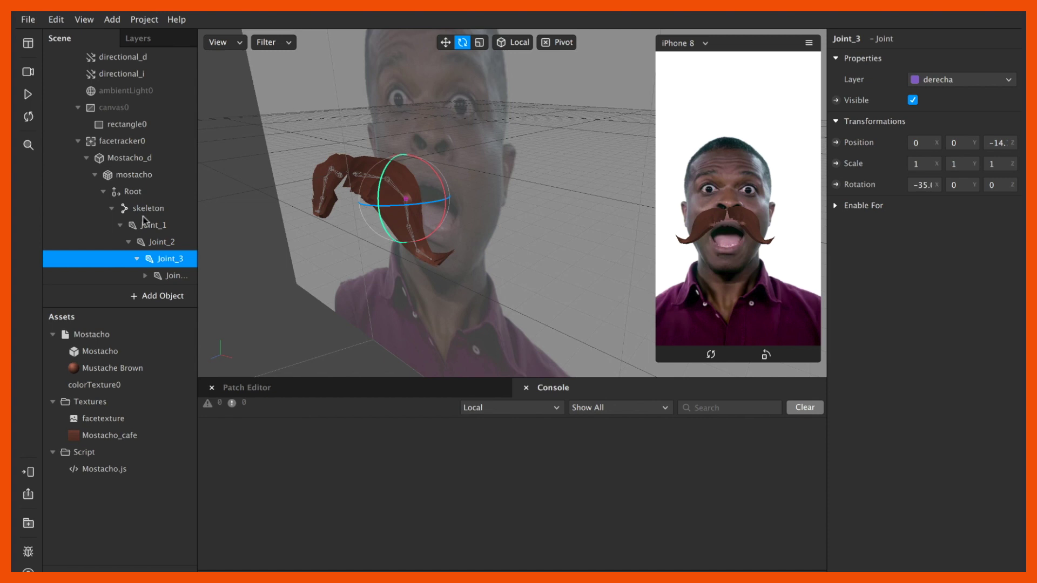
Examine Mostacho_d's joint chain by expanding and selecting its joints down to Joint_7, widening the scene hierarchy to fit.
{"action": "left_click", "coordinate": [162, 258]}
{"action": "left_click", "coordinate": [164, 274]}
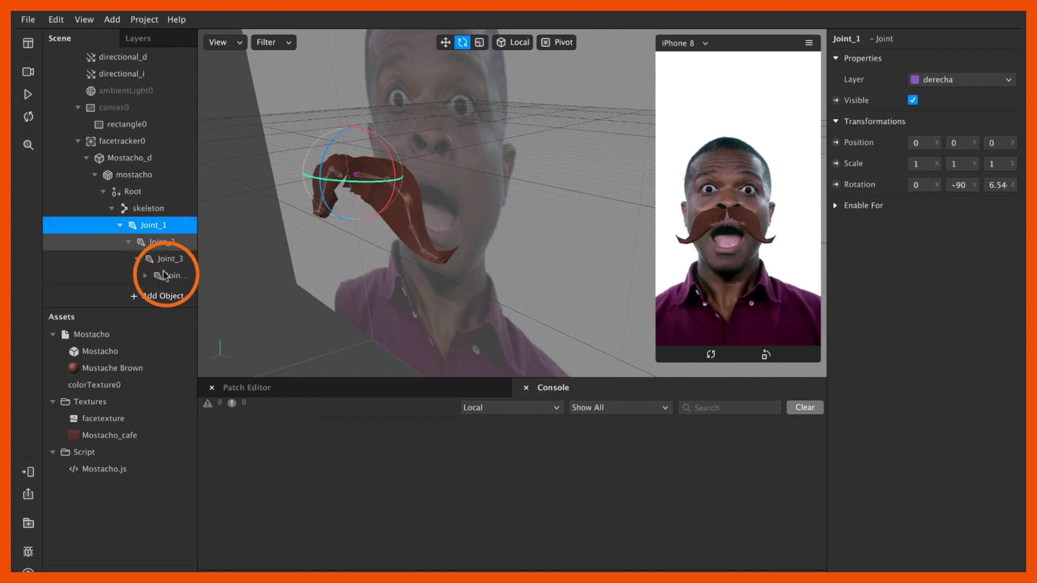
{"action": "left_click", "coordinate": [146, 275]}
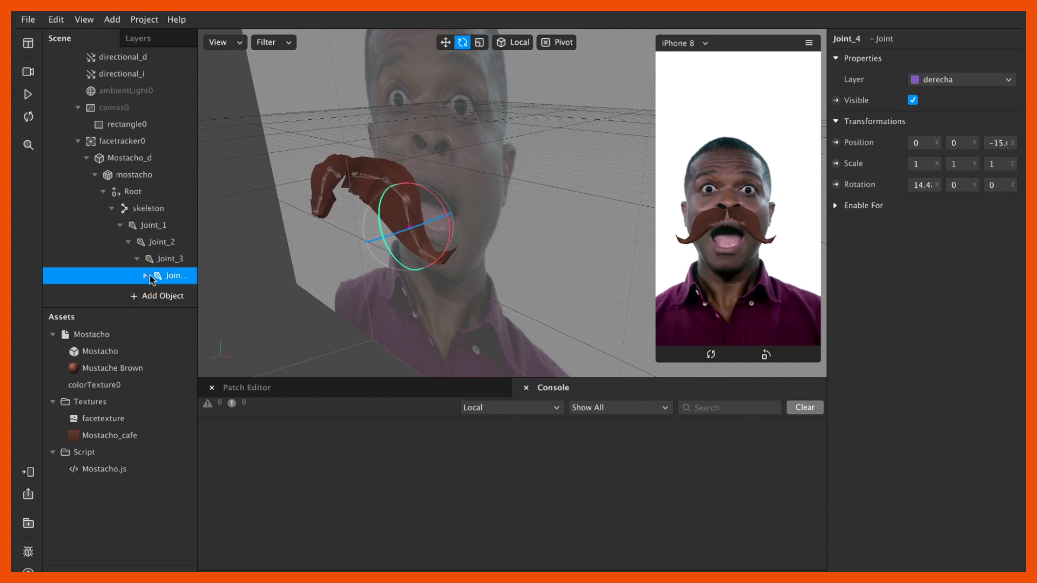
{"action": "scroll", "coordinate": [174, 238], "scroll_direction": "down", "scroll_amount": 3}
{"action": "left_click", "coordinate": [191, 238]}
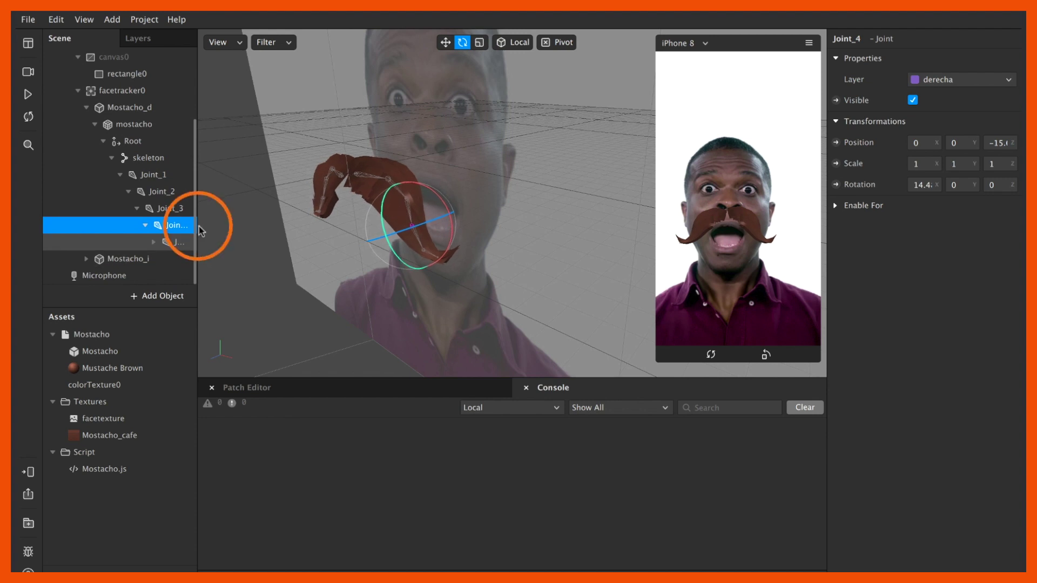
{"action": "left_click_drag", "start_coordinate": [197, 229], "coordinate": [259, 229]}
{"action": "left_click", "coordinate": [154, 241]}
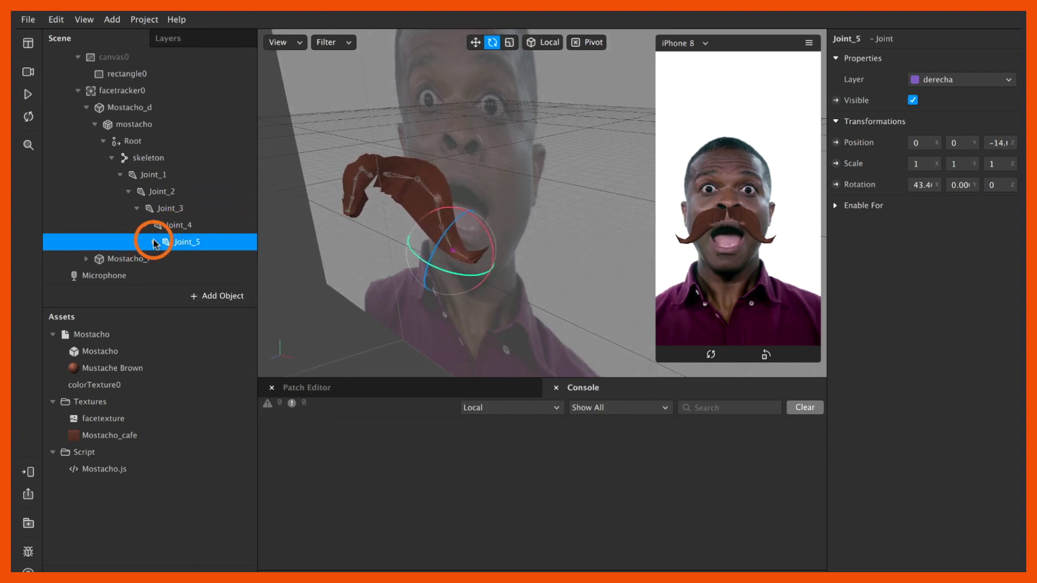
{"action": "left_click", "coordinate": [183, 255]}
{"action": "left_click", "coordinate": [185, 258]}
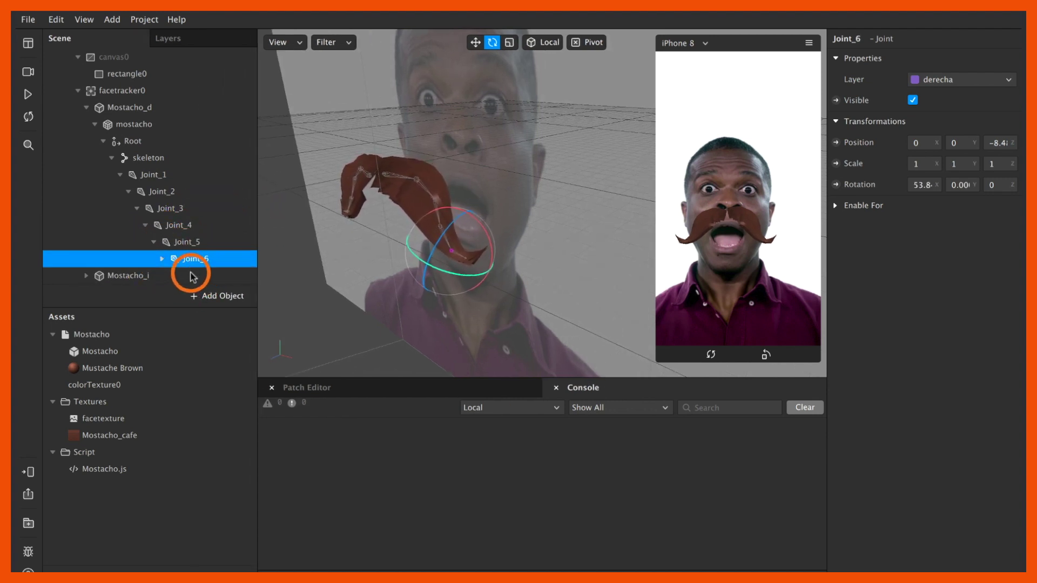
{"action": "left_click", "coordinate": [192, 276]}
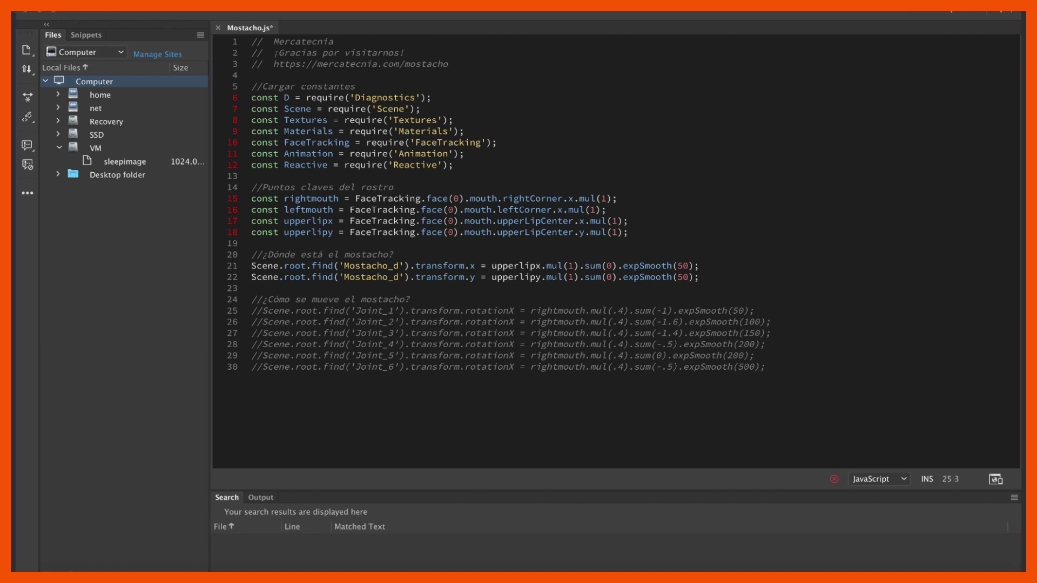
Switch to the code editor and uncomment the Joint_1 rotationX line in Mostacho.js.
{"action": "key", "text": "BackSpace"}
{"action": "key", "text": "BackSpace"}
{"action": "left_click", "coordinate": [252, 311]}
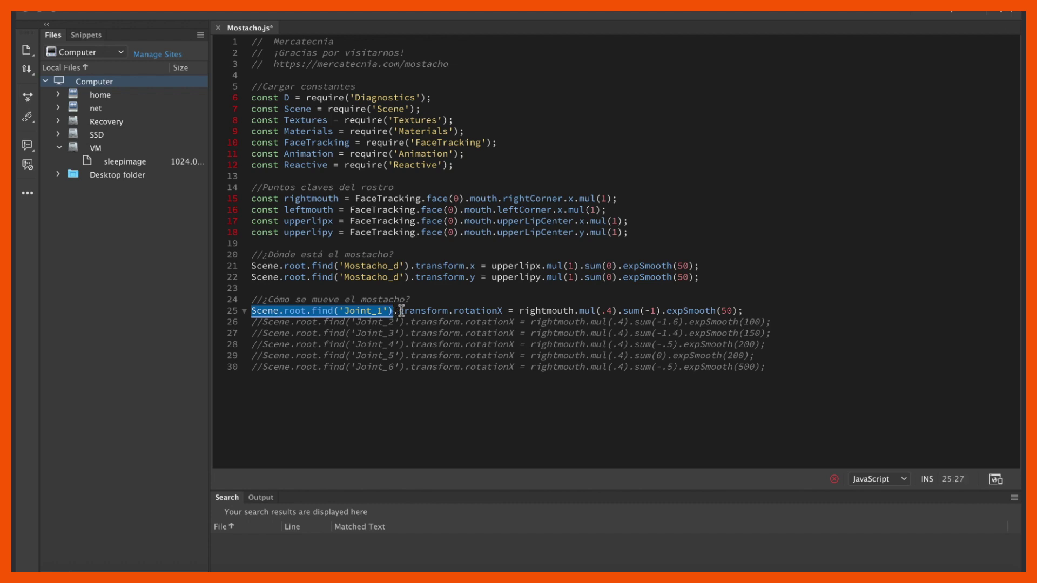
Set the sum value to 0 and clear the mul factor in the Joint_1 rotationX line.
{"action": "left_click_drag", "start_coordinate": [501, 311], "coordinate": [504, 311]}
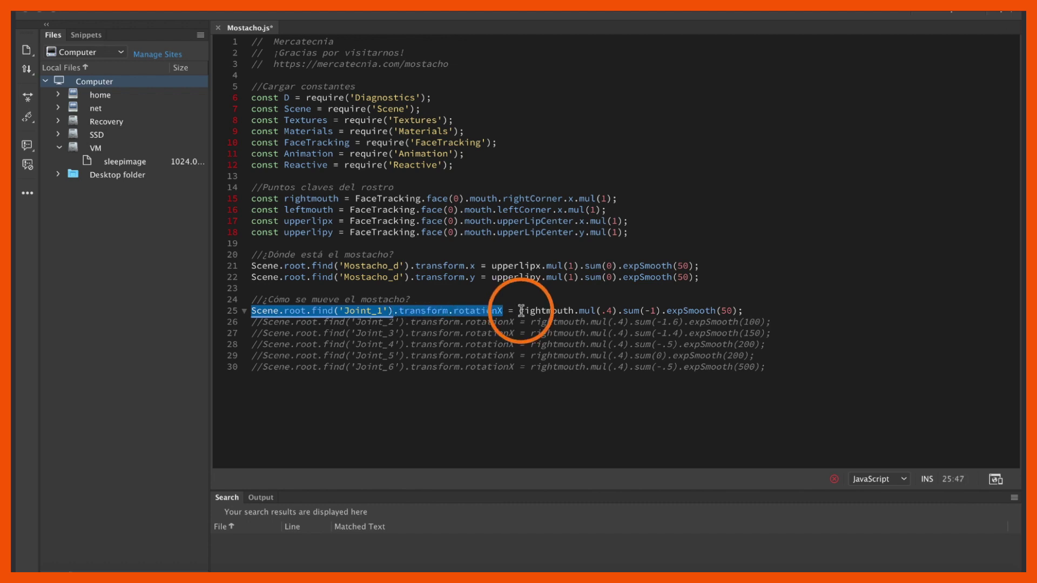
{"action": "left_click", "coordinate": [573, 311]}
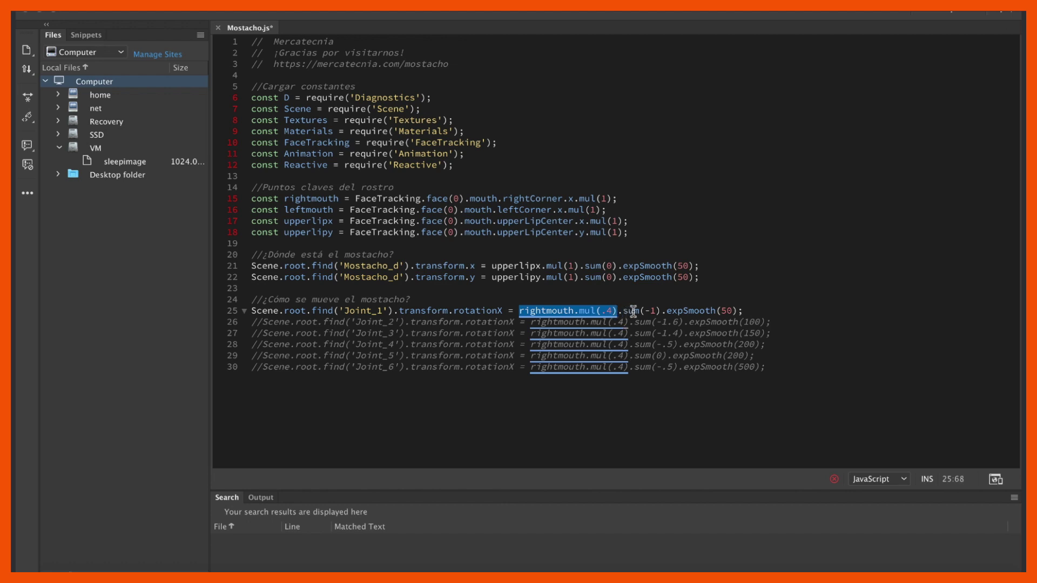
{"action": "left_click", "coordinate": [653, 310], "text": "shift"}
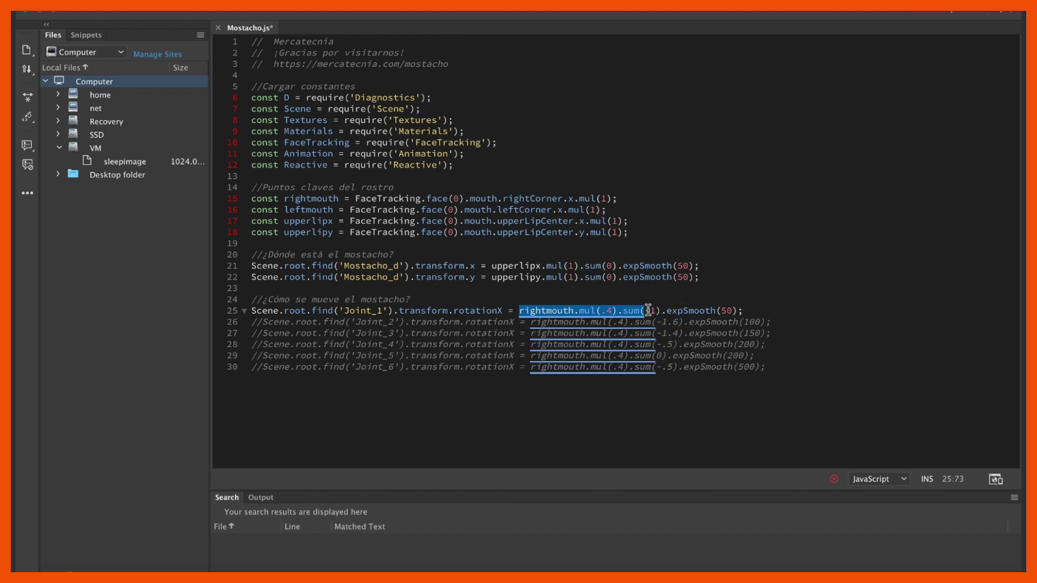
{"action": "key", "text": "shift+Left"}
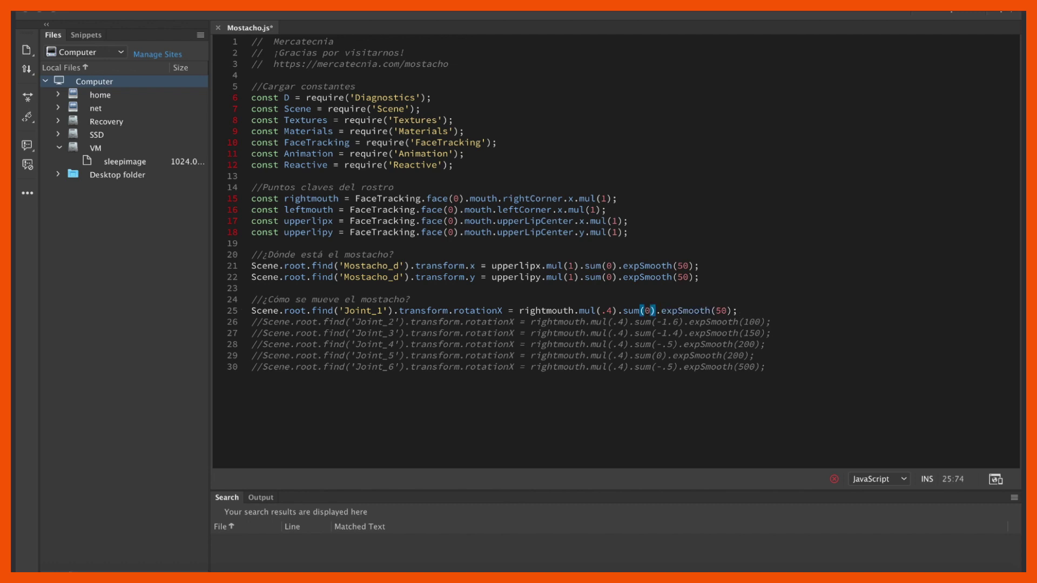
{"action": "left_click", "coordinate": [612, 309]}
{"action": "key", "text": "BackSpace"}
{"action": "key", "text": "BackSpace"}
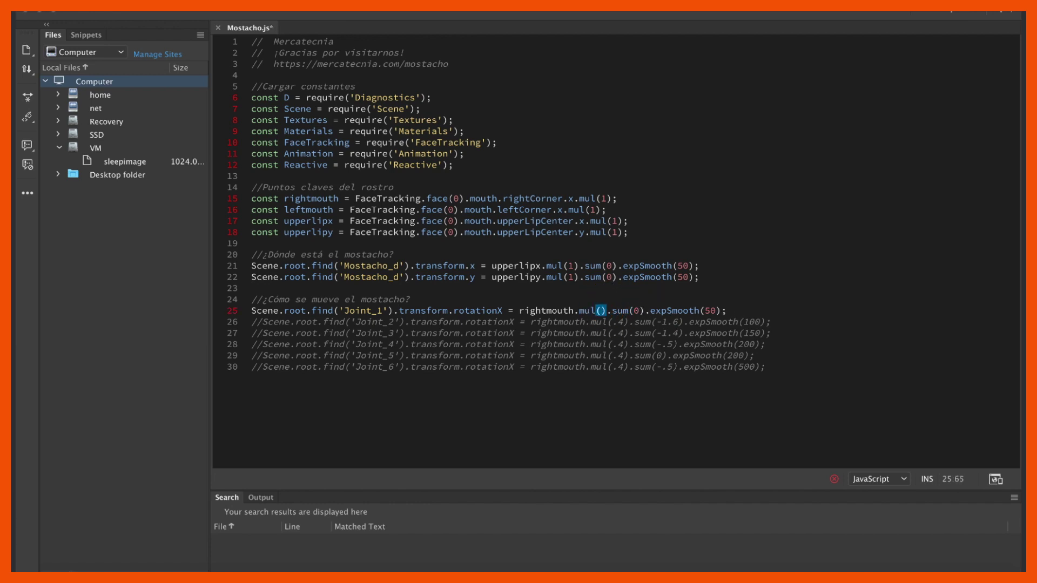
Return to Spark AR Studio, play the face preview and examine the JavaScript error in the console.
{"action": "key", "text": "super+Tab"}
{"action": "left_click", "coordinate": [25, 91]}
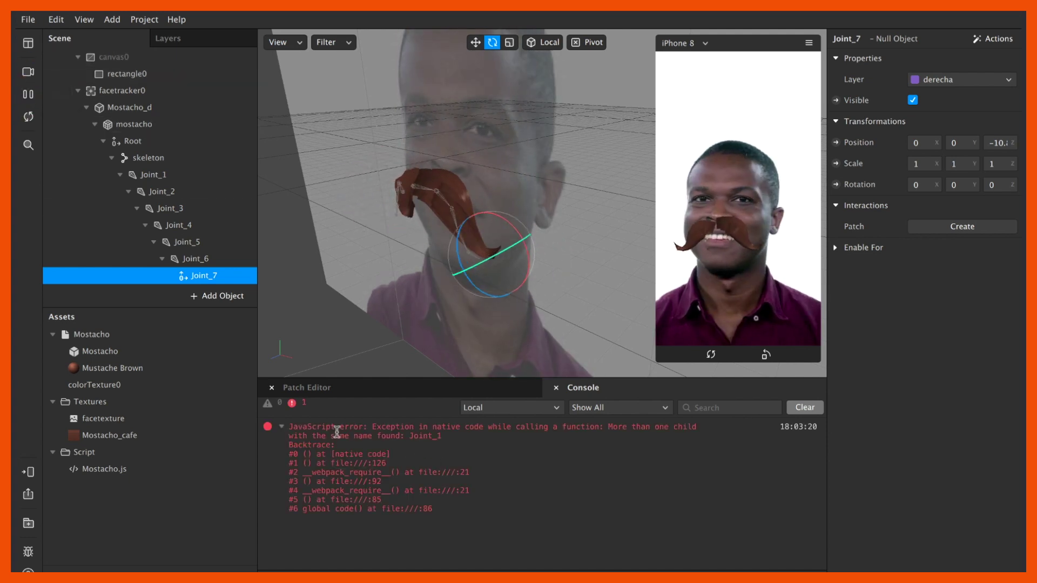
{"action": "left_click", "coordinate": [303, 428]}
{"action": "left_click_drag", "start_coordinate": [304, 428], "coordinate": [470, 511]}
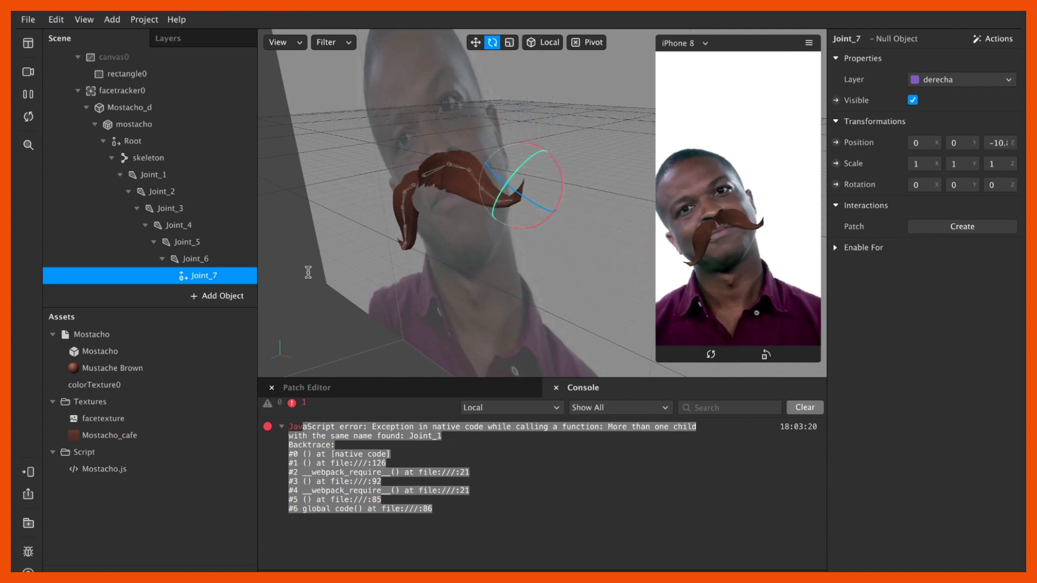
Expand the Mostacho_i hierarchy through its skeleton and the whole joint chain down to Joint_7.
{"action": "left_click", "coordinate": [130, 107]}
{"action": "scroll", "coordinate": [94, 251], "scroll_direction": "down", "scroll_amount": 2}
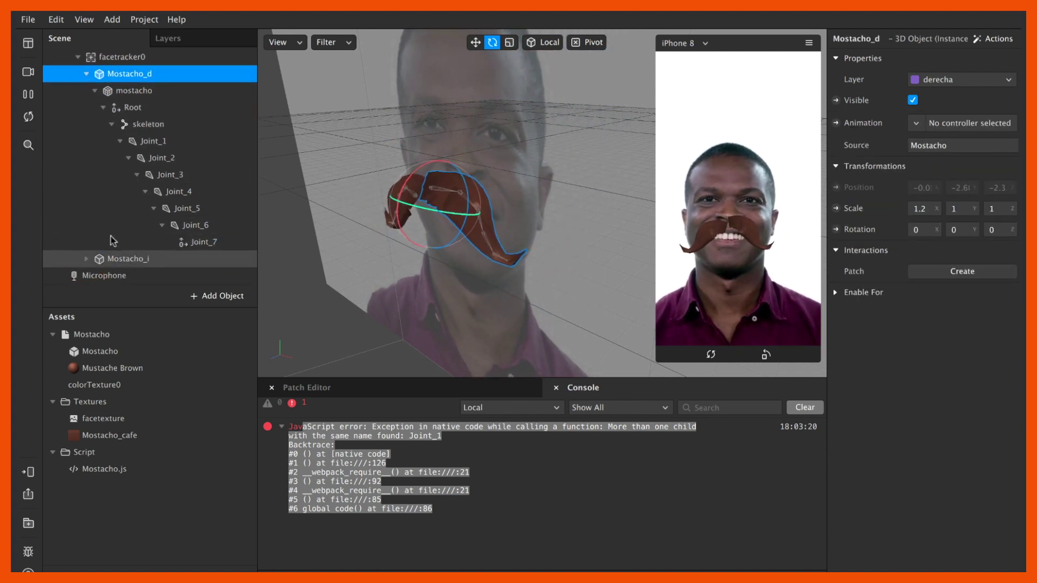
{"action": "left_click", "coordinate": [95, 270]}
{"action": "scroll", "coordinate": [97, 265], "scroll_direction": "down", "scroll_amount": 2}
{"action": "left_click", "coordinate": [103, 259]}
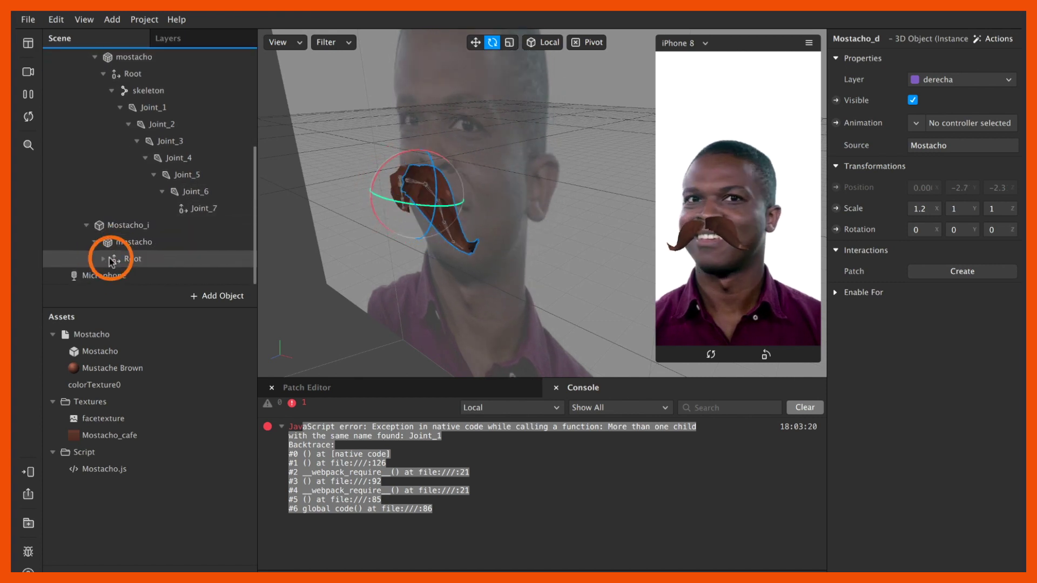
{"action": "left_click", "coordinate": [112, 259]}
{"action": "scroll", "coordinate": [128, 250], "scroll_direction": "down", "scroll_amount": 2}
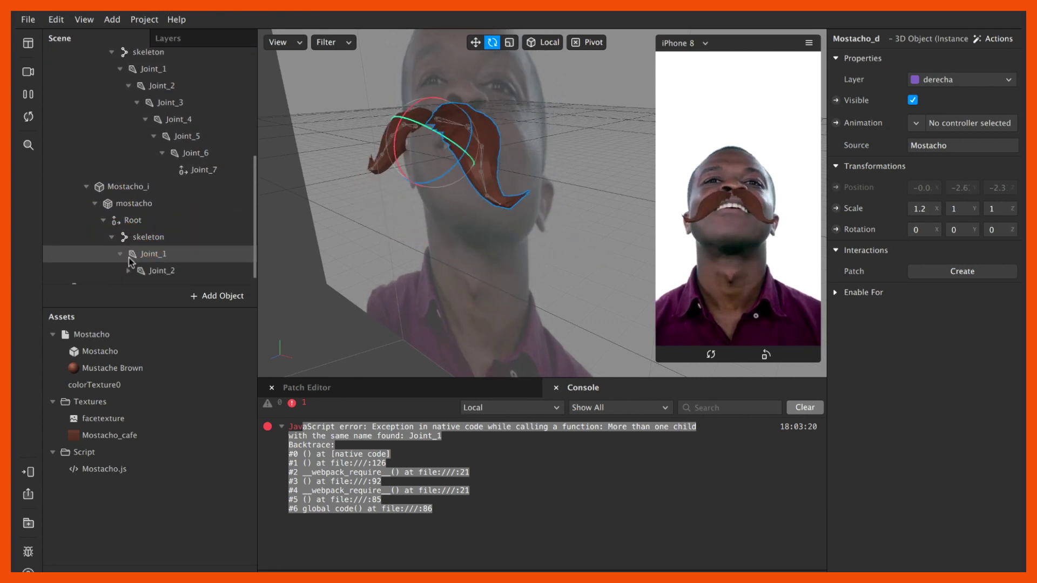
{"action": "scroll", "coordinate": [132, 238], "scroll_direction": "down", "scroll_amount": 1}
{"action": "left_click", "coordinate": [130, 243]}
{"action": "left_click", "coordinate": [140, 259]}
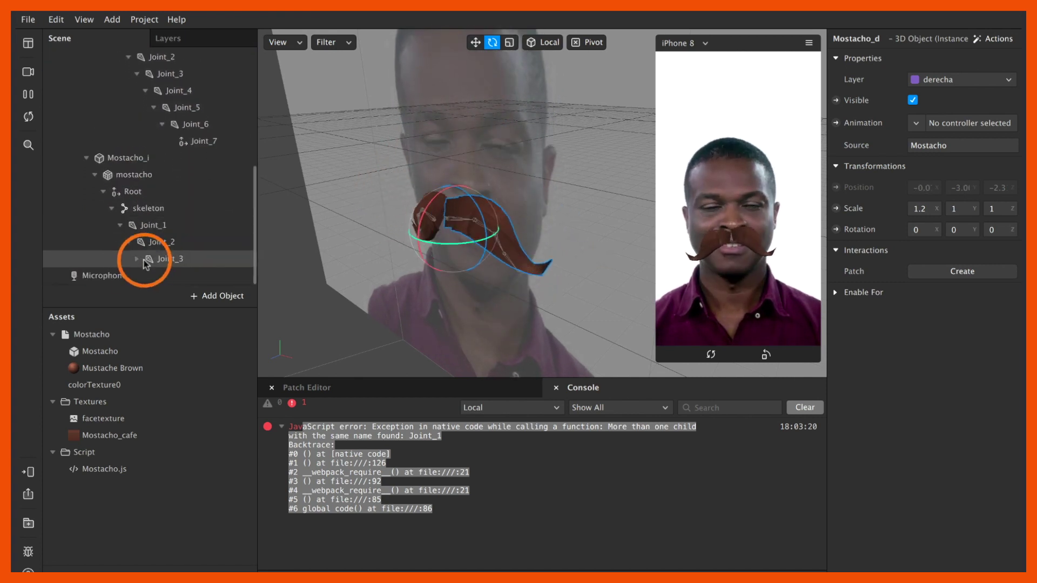
{"action": "left_click", "coordinate": [153, 276]}
{"action": "scroll", "coordinate": [162, 226], "scroll_direction": "down", "scroll_amount": 4}
Rename the first three joints under Mostacho_i as Joint_1i, Joint_2i and Joint_3i.
{"action": "double_click", "coordinate": [182, 158]}
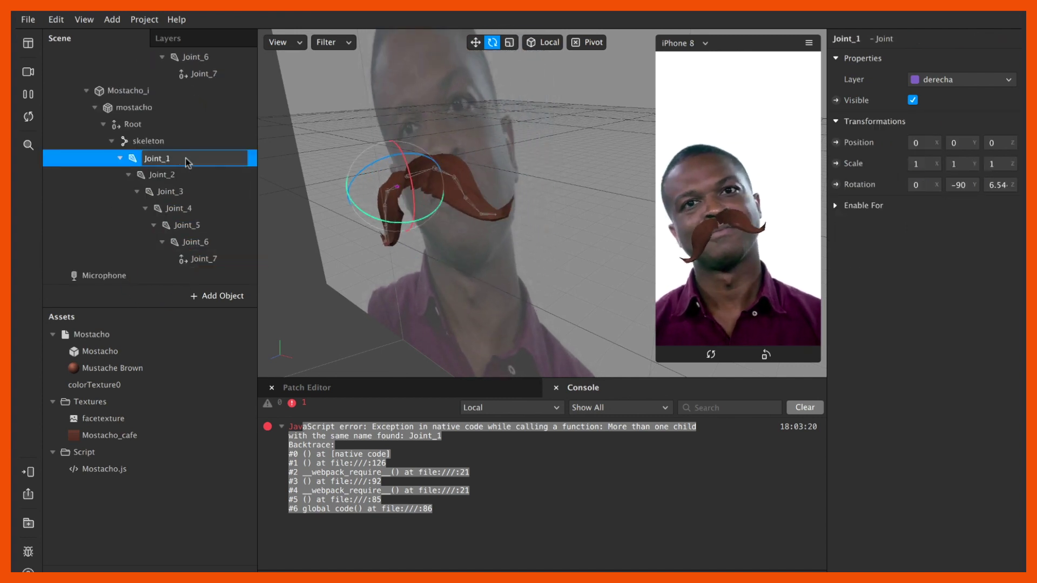
{"action": "left_click", "coordinate": [182, 176]}
{"action": "double_click", "coordinate": [184, 176]}
{"action": "type", "text": "i"}
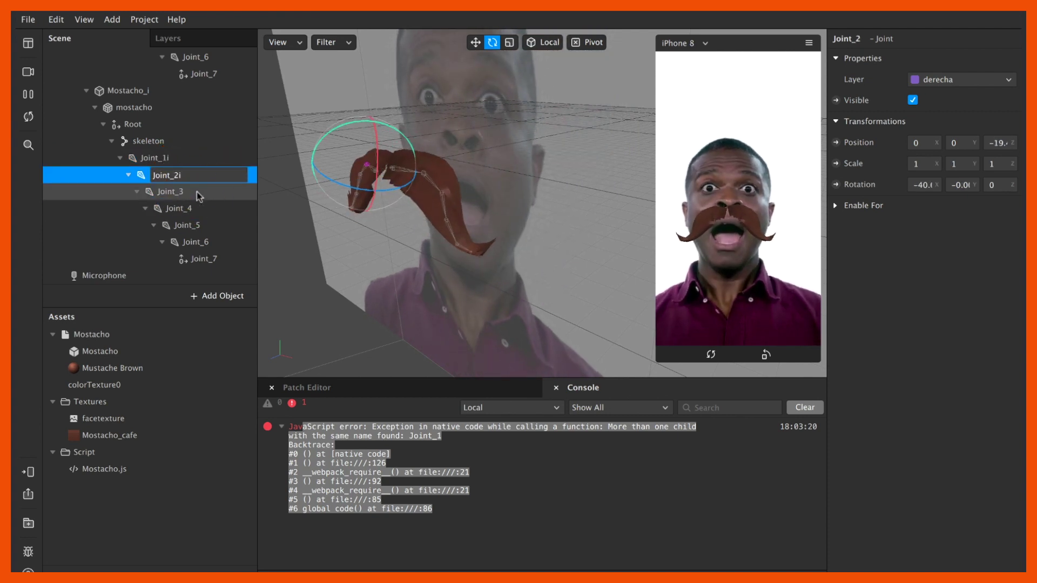
{"action": "double_click", "coordinate": [195, 193]}
{"action": "key", "text": "Right"}
{"action": "type", "text": "i"}
Rename the remaining joints in the Mostacho_i chain as Joint_4i, Joint_5i, Joint_6i and Joint_7i.
{"action": "double_click", "coordinate": [200, 209]}
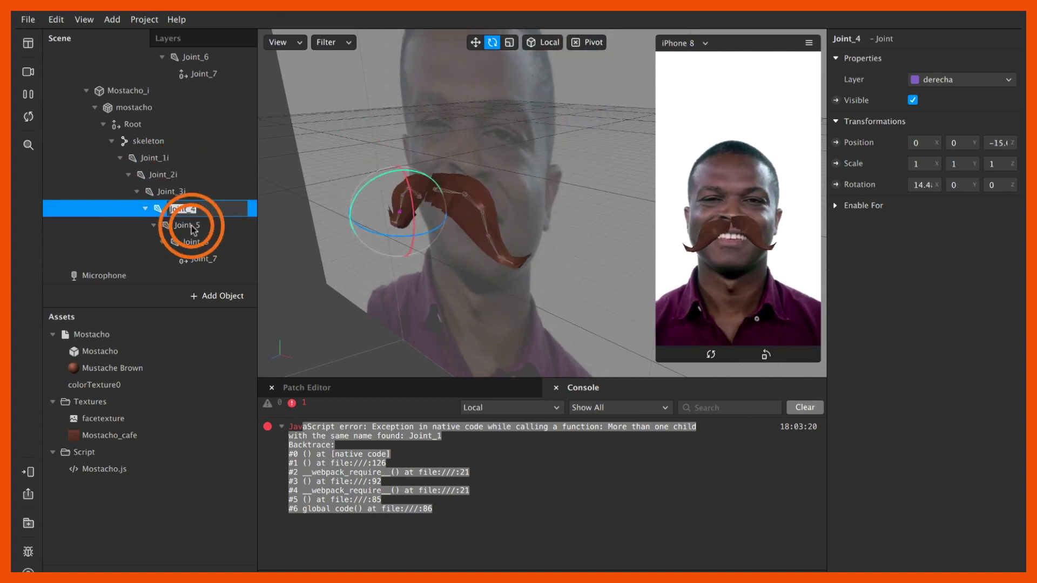
{"action": "key", "text": "Right"}
{"action": "type", "text": "i"}
{"action": "double_click", "coordinate": [192, 226]}
{"action": "key", "text": "Right"}
{"action": "type", "text": "i"}
{"action": "double_click", "coordinate": [201, 243]}
{"action": "type", "text": "i"}
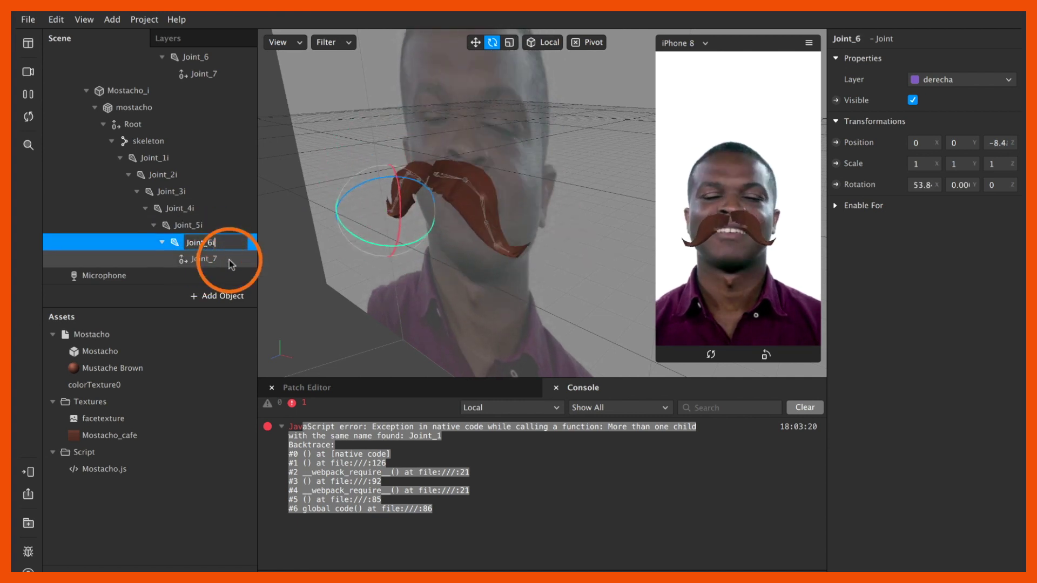
{"action": "double_click", "coordinate": [230, 260]}
{"action": "key", "text": "Right"}
{"action": "type", "text": "i"}
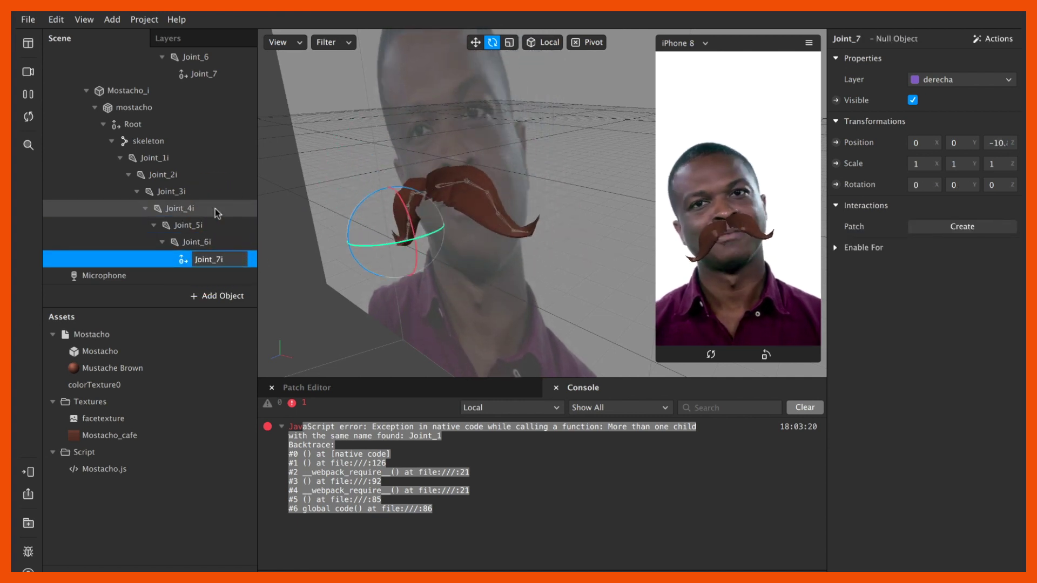
{"action": "left_click", "coordinate": [216, 210]}
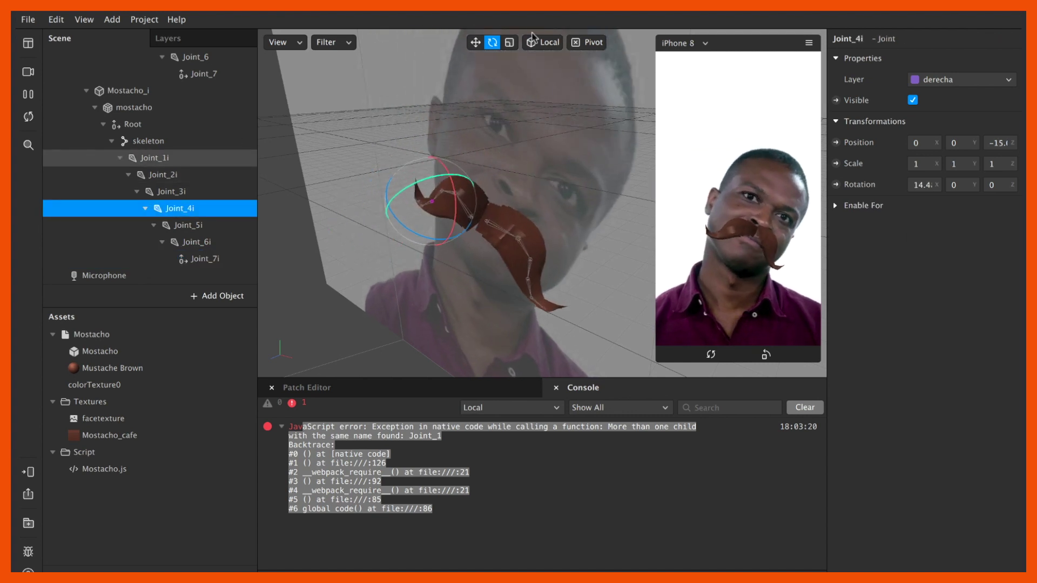
Restart the face preview and inspect the rotation property of Joint_1 in the Mostacho_d skeleton.
{"action": "left_click", "coordinate": [26, 118]}
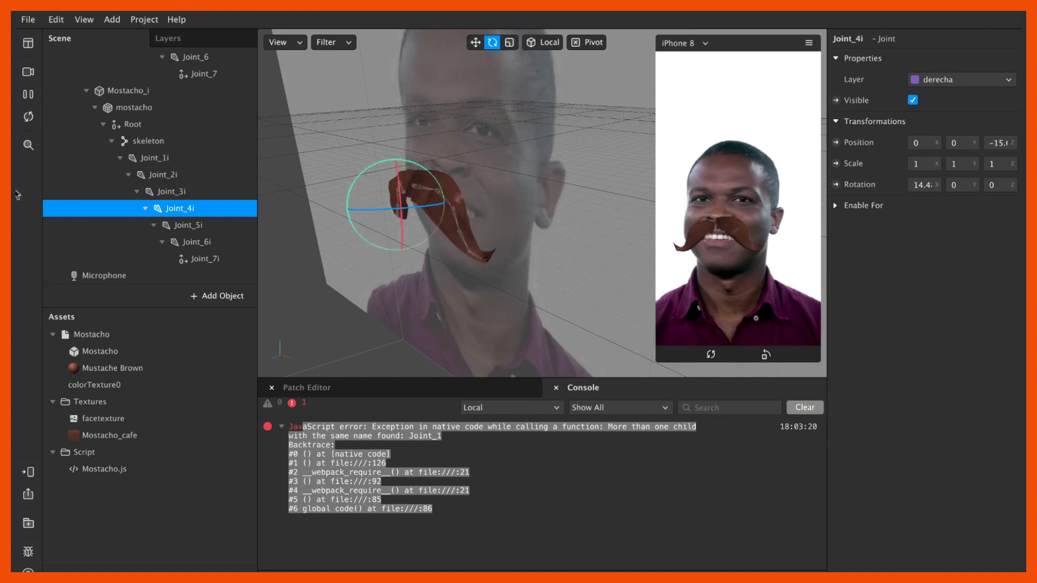
{"action": "left_click", "coordinate": [29, 114]}
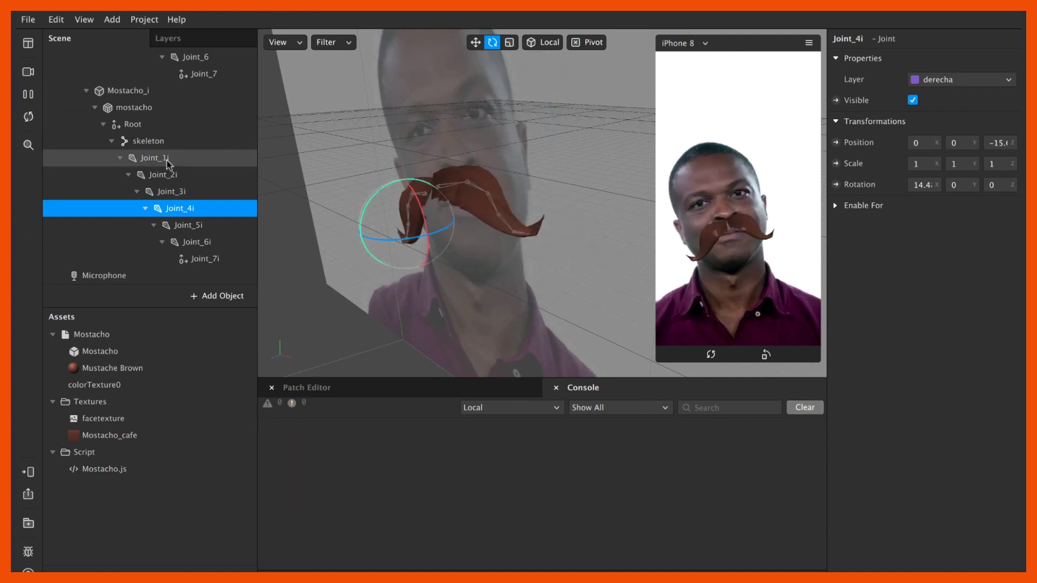
{"action": "scroll", "coordinate": [168, 162], "scroll_direction": "up", "scroll_amount": 3}
{"action": "left_click", "coordinate": [154, 111]}
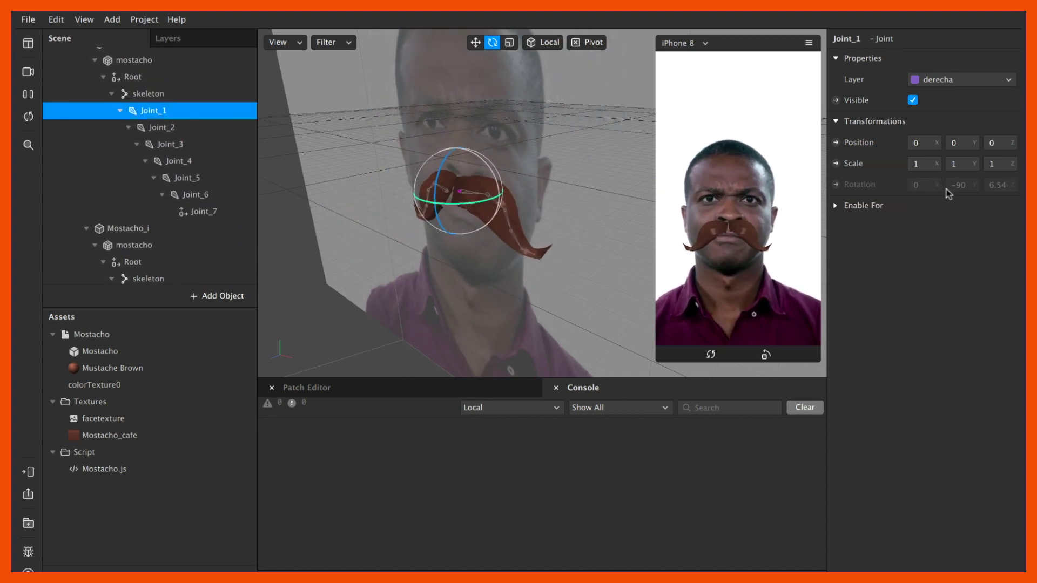
{"action": "mouse_move", "coordinate": [946, 189]}
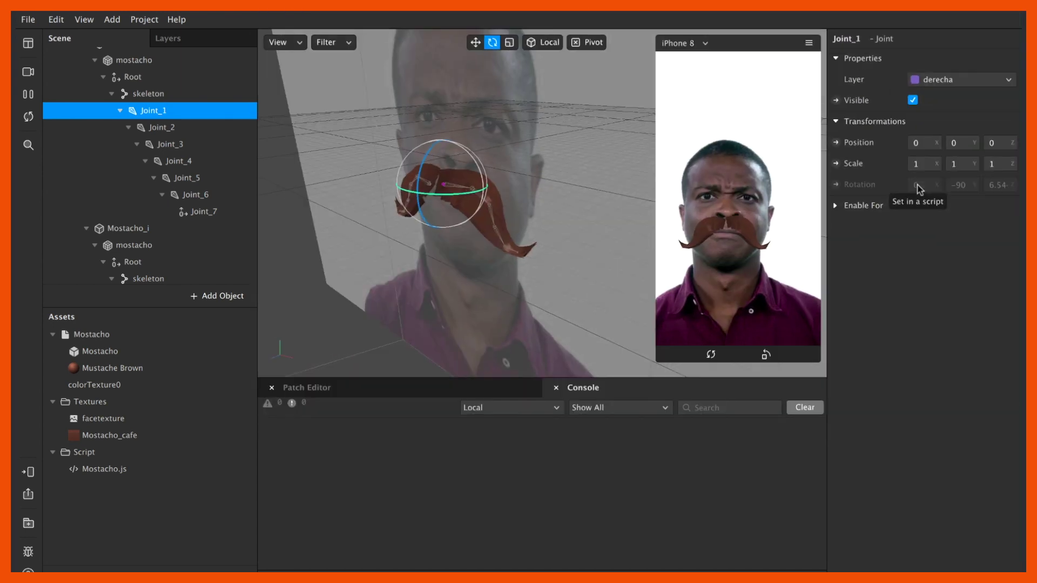
Switch to the code editor and set the Joint_1 rotationX line to mul(.4) and sum(-1).
{"action": "key", "text": "super+Tab"}
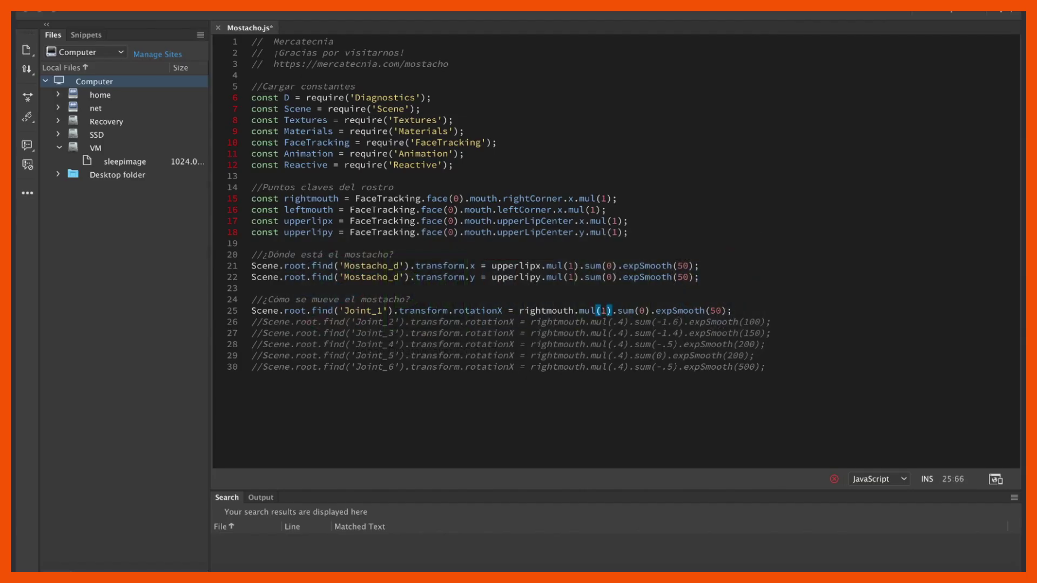
{"action": "key", "text": "super+Tab"}
{"action": "key", "text": "XF86MonBrightnessUp"}
{"action": "type", "text": "1"}
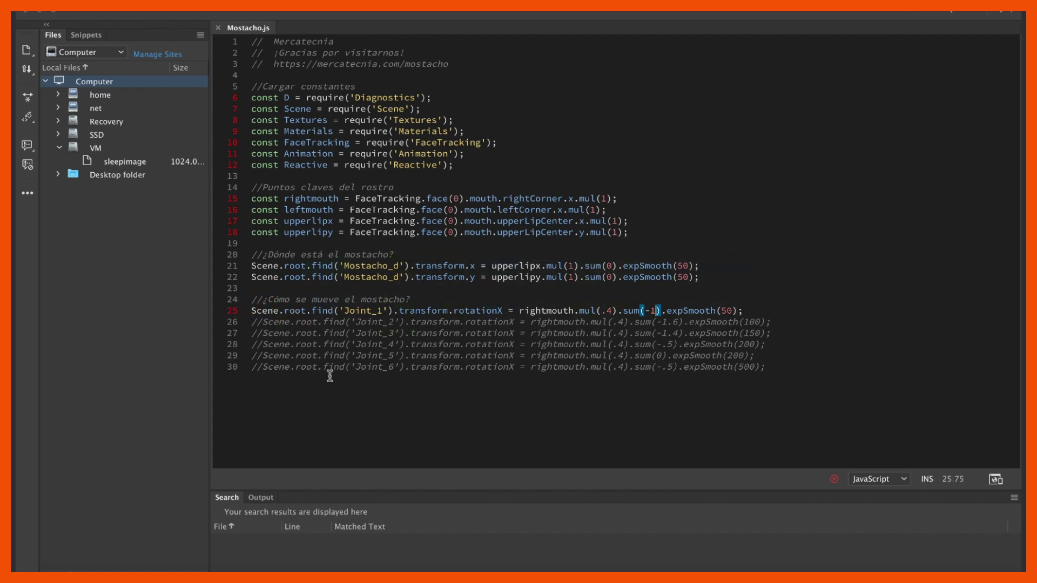
Uncomment the rotationX lines for Joint_2 through Joint_6 in Mostacho.js.
{"action": "key", "text": "BackSpace"}
{"action": "key", "text": "BackSpace"}
{"action": "key", "text": "Down"}
{"action": "key", "text": "Delete"}
{"action": "key", "text": "Delete"}
{"action": "key", "text": "Down"}
{"action": "key", "text": "Delete"}
{"action": "key", "text": "Delete"}
{"action": "key", "text": "Down"}
{"action": "key", "text": "Delete"}
{"action": "key", "text": "Delete"}
{"action": "key", "text": "Down"}
{"action": "key", "text": "Delete"}
{"action": "key", "text": "Delete"}
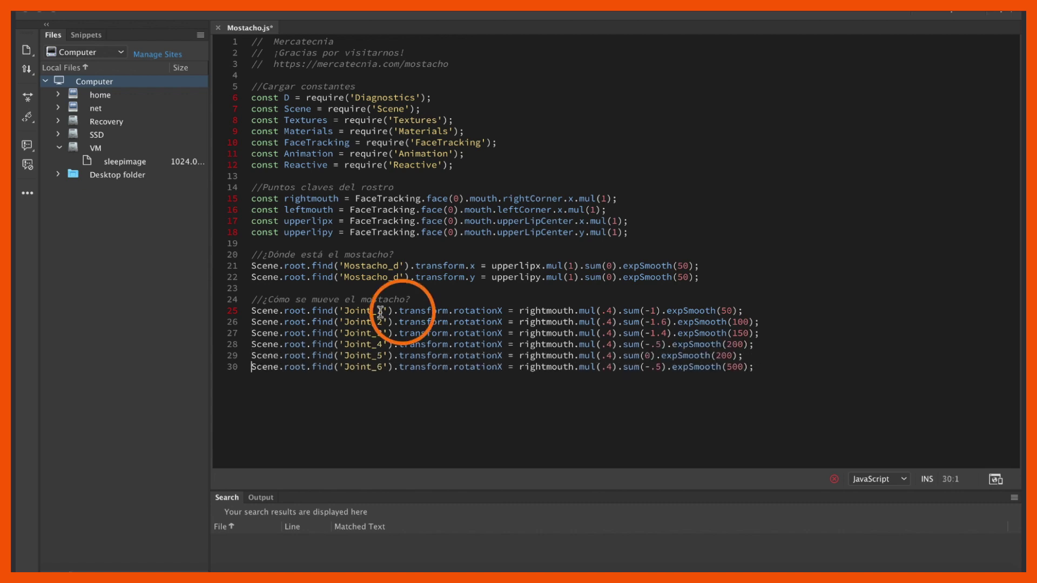
Review the rightmouth source and the mul, sum and expSmooth terms of the Joint_1 rotationX line.
{"action": "left_click_drag", "start_coordinate": [594, 311], "coordinate": [733, 312]}
{"action": "key", "text": "Right"}
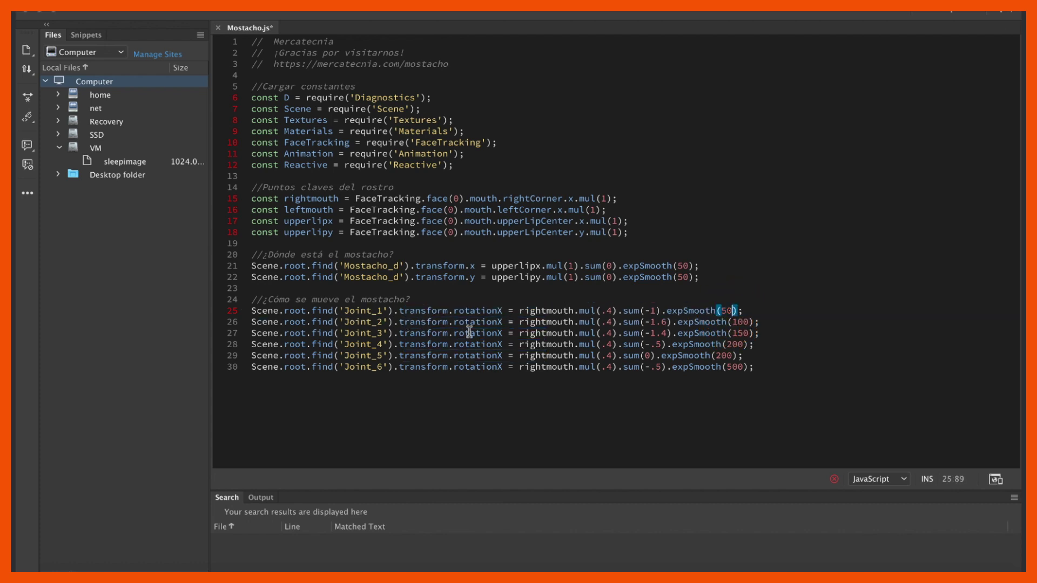
{"action": "mouse_move", "coordinate": [562, 313]}
{"action": "left_mouse_down"}
{"action": "mouse_move", "coordinate": [544, 317]}
{"action": "mouse_move", "coordinate": [556, 314]}
{"action": "left_mouse_up"}
{"action": "key", "text": "Left"}
Switch to Spark AR Studio and choose a different face video for the preview to check the mustache movement.
{"action": "left_click", "coordinate": [561, 418]}
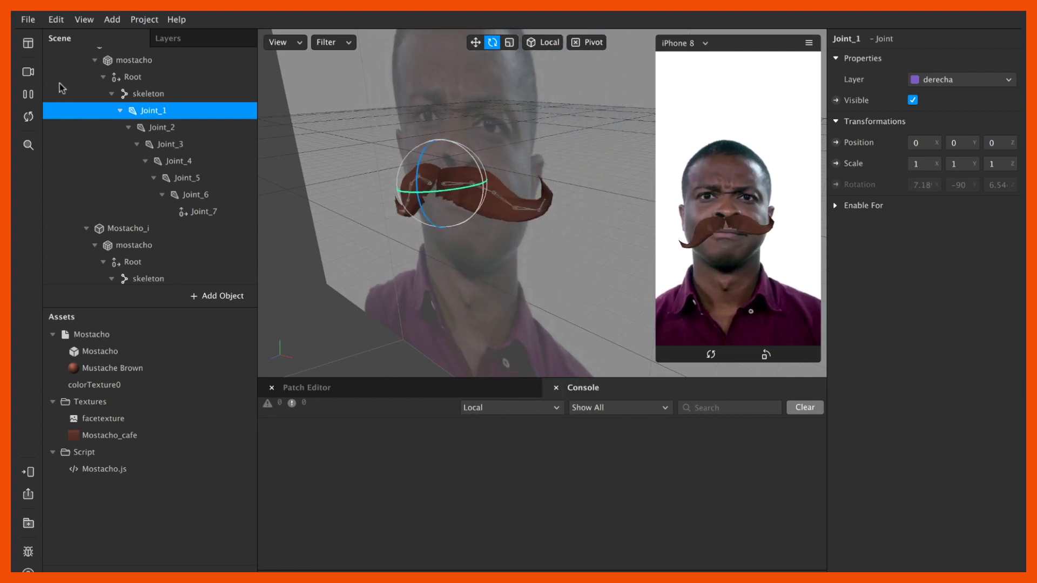
{"action": "left_click", "coordinate": [28, 72]}
{"action": "left_click", "coordinate": [142, 149]}
{"action": "left_click", "coordinate": [308, 459]}
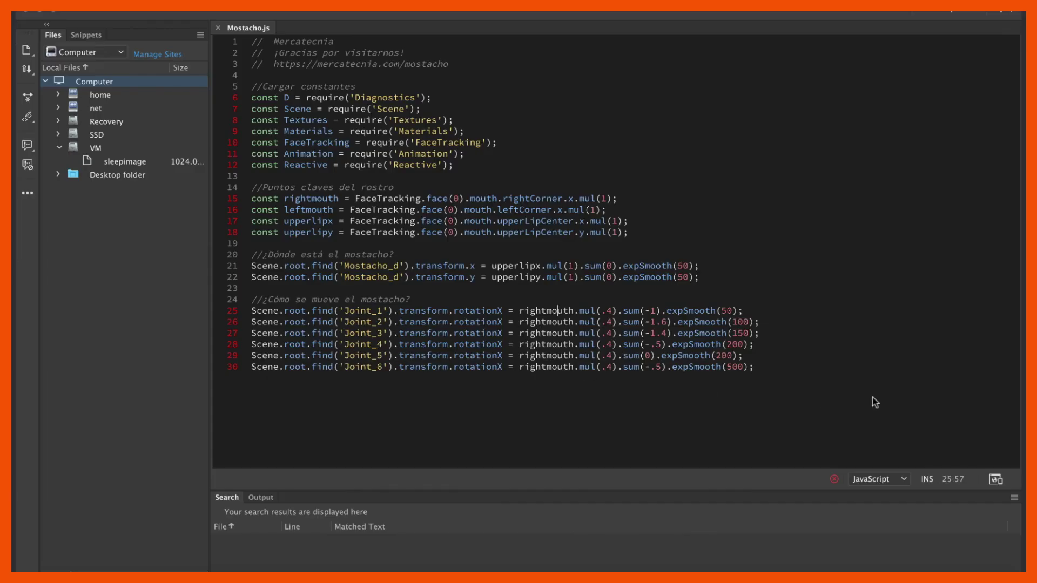
Duplicate the six joint rotationX lines in Mostacho.js below the existing block, separated by a blank line.
{"action": "left_click", "coordinate": [782, 366]}
{"action": "left_click_drag", "start_coordinate": [755, 366], "coordinate": [243, 314]}
{"action": "key", "text": "ctrl+c"}
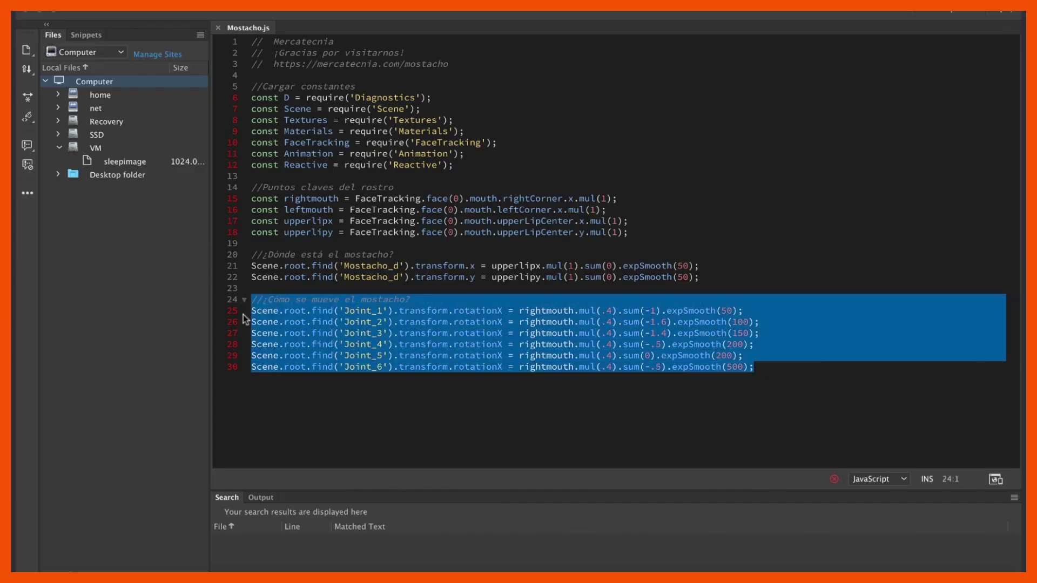
{"action": "left_click", "coordinate": [829, 361]}
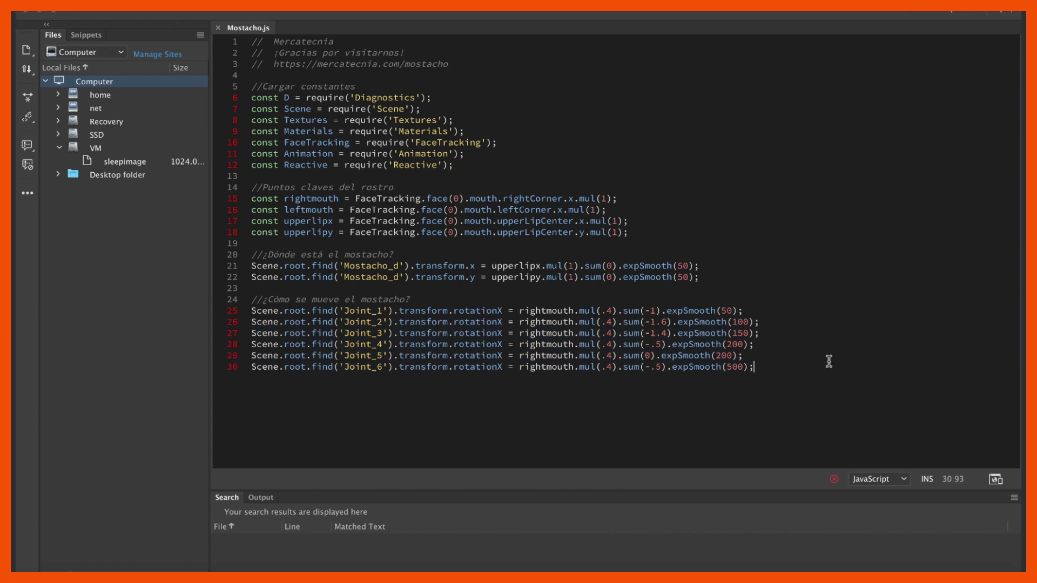
{"action": "key", "text": "ctrl+v"}
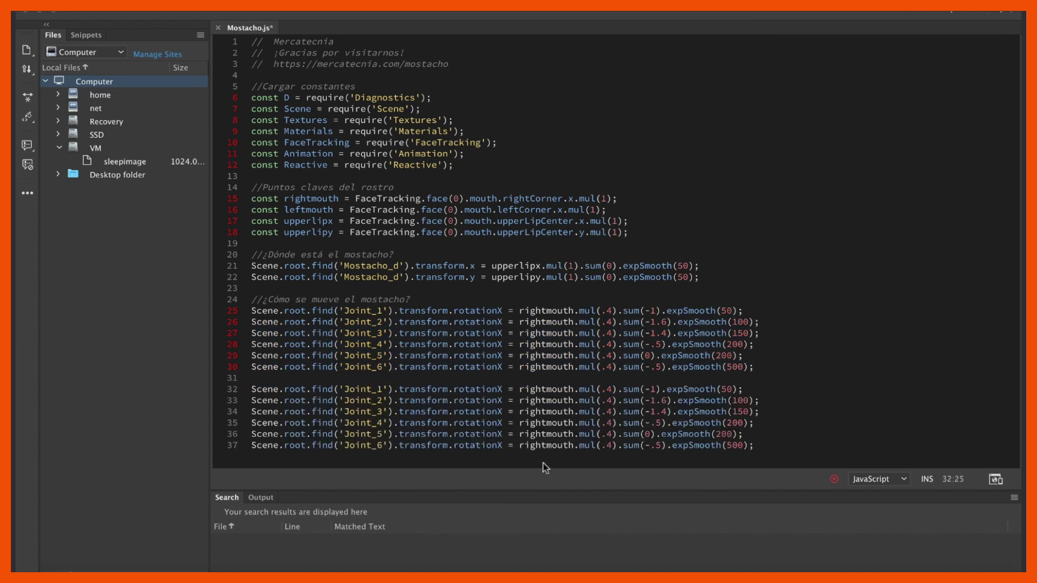
Change the joint names in the duplicated block to Joint_1i through Joint_6i.
{"action": "type", "text": "int_4"}
{"action": "type", "text": "i"}
{"action": "key", "text": "Down"}
{"action": "key", "text": "Left"}
{"action": "type", "text": "i"}
{"action": "key", "text": "Down"}
{"action": "key", "text": "Left"}
{"action": "type", "text": "int_6i"}
{"action": "key", "text": "Down"}
{"action": "key", "text": "Left"}
{"action": "type", "text": "i"}
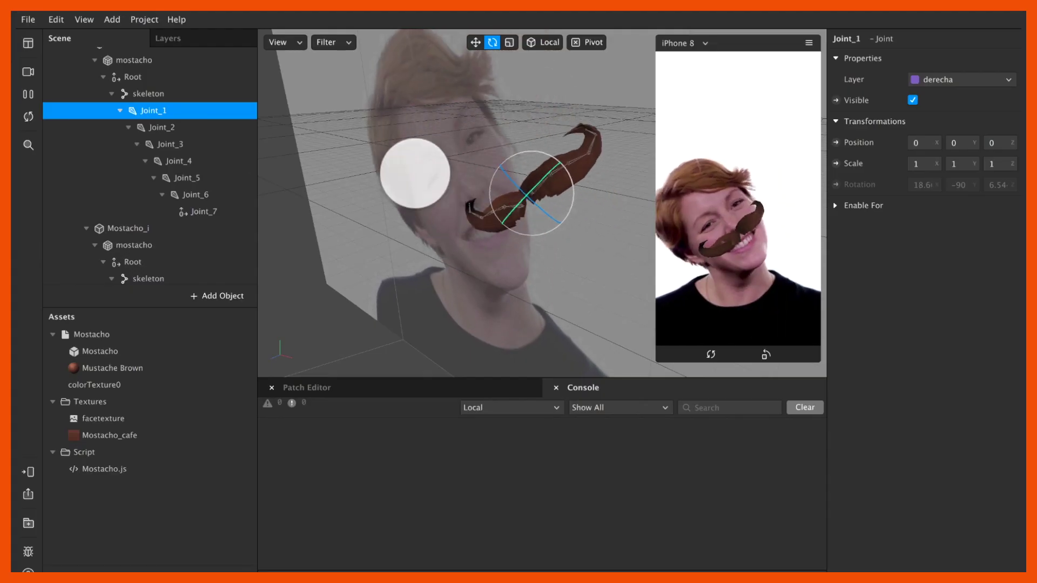
In Spark AR Studio, change the preview to another face video to test both mustache sides.
{"action": "left_click", "coordinate": [47, 77]}
{"action": "left_click", "coordinate": [28, 72]}
{"action": "left_click", "coordinate": [141, 218]}
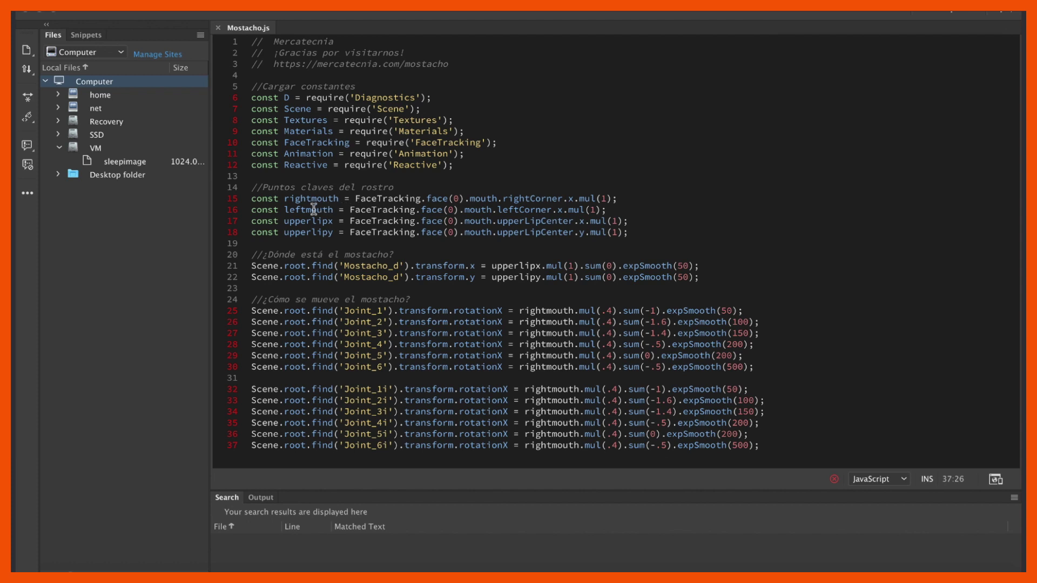
Replace rightmouth with leftmouth in the Joint_1i, Joint_2i and Joint_3i rotationX lines.
{"action": "double_click", "coordinate": [541, 310]}
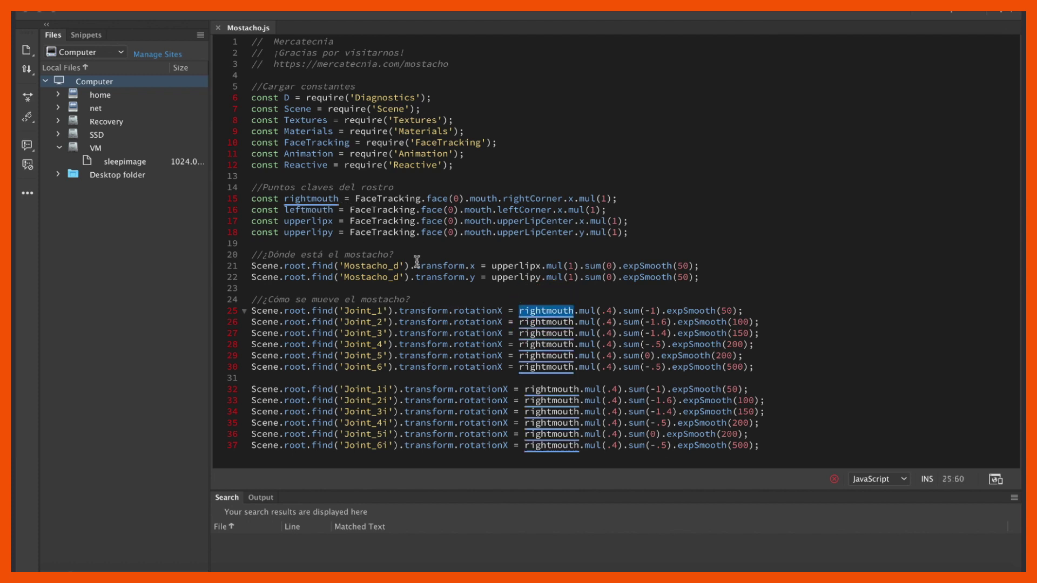
{"action": "double_click", "coordinate": [304, 209]}
{"action": "key", "text": "ctrl+c"}
{"action": "left_click", "coordinate": [550, 387]}
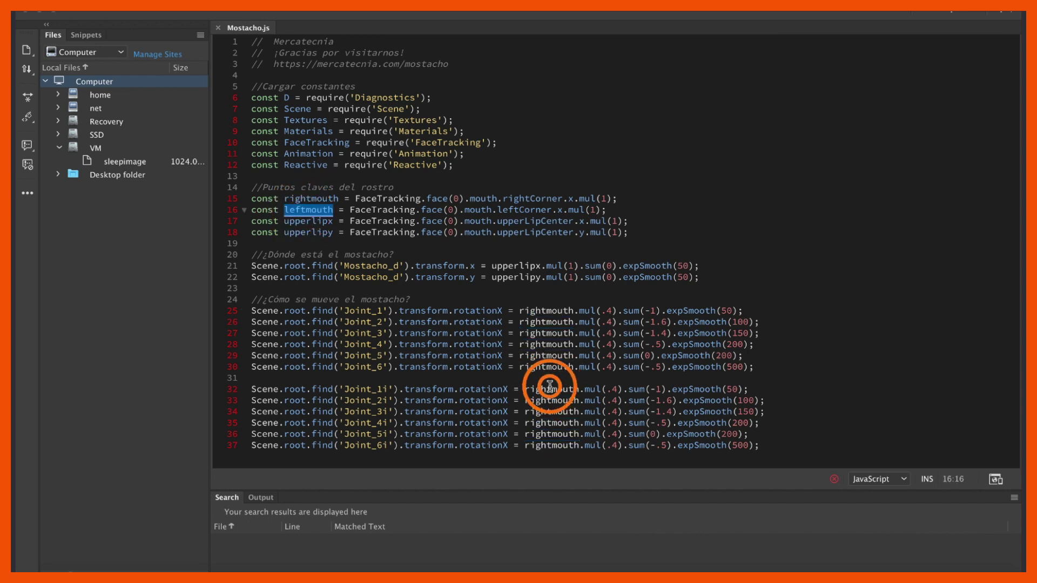
{"action": "double_click", "coordinate": [550, 387]}
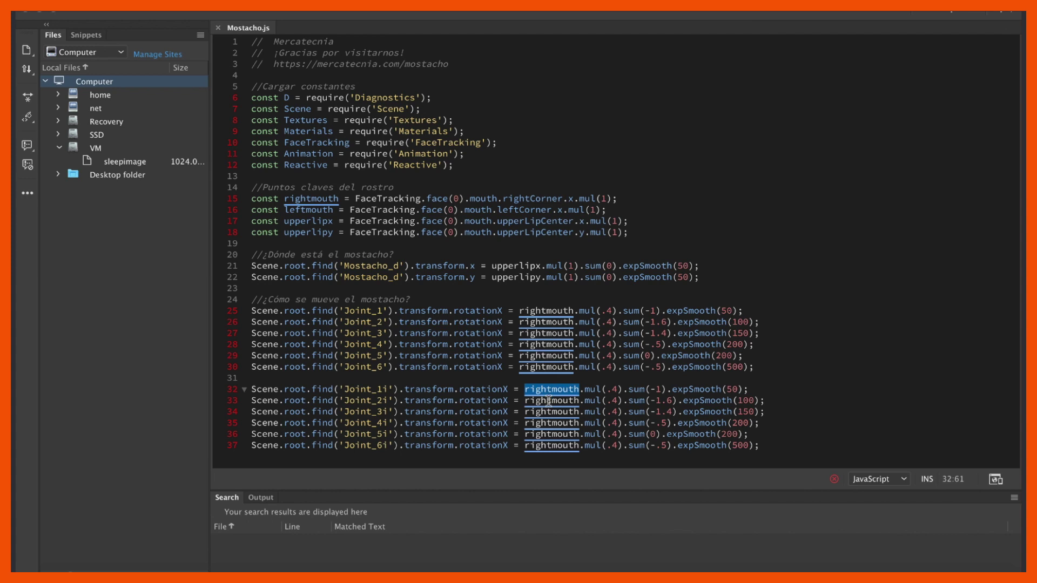
{"action": "key", "text": "ctrl+v"}
{"action": "double_click", "coordinate": [548, 400]}
{"action": "key", "text": "ctrl+v"}
{"action": "double_click", "coordinate": [546, 412]}
{"action": "key", "text": "ctrl+v"}
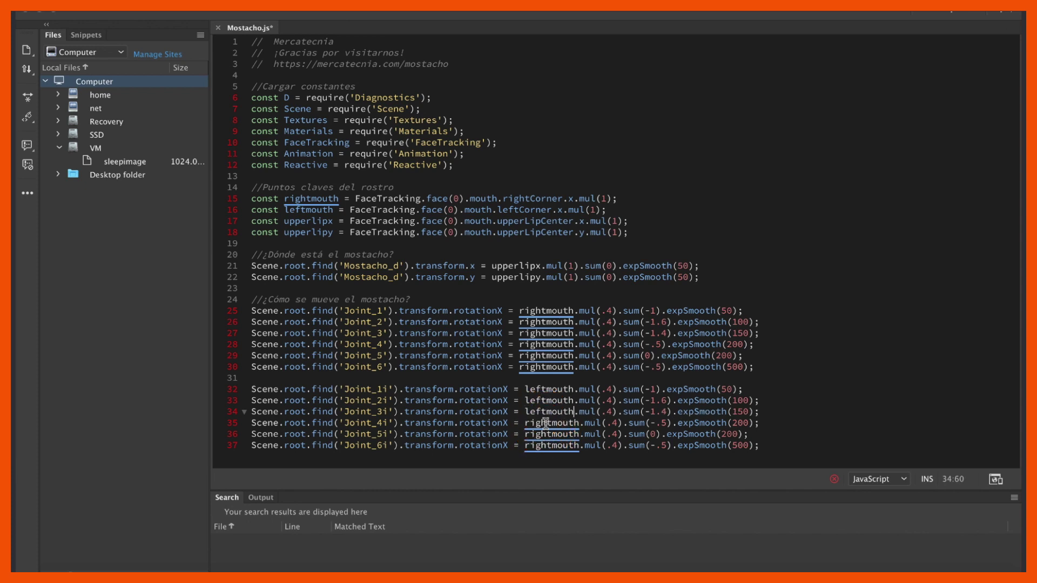
Replace rightmouth with leftmouth in the Joint_4i to Joint_6i lines and set the mul factors of the whole block to -.4.
{"action": "double_click", "coordinate": [545, 422]}
{"action": "key", "text": "BackSpace"}
{"action": "key", "text": "ctrl+v"}
{"action": "double_click", "coordinate": [545, 434]}
{"action": "key", "text": "BackSpace"}
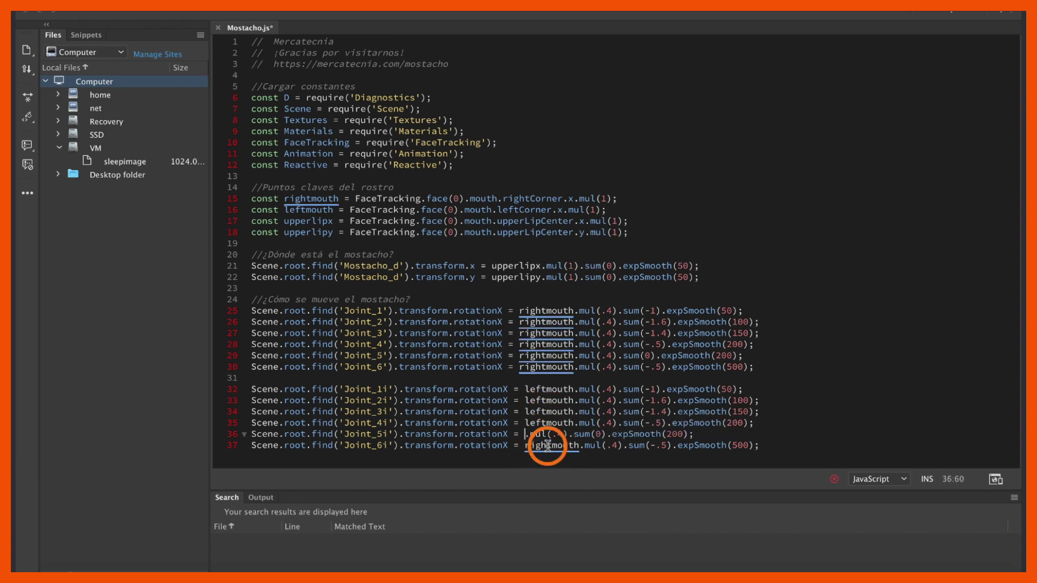
{"action": "key", "text": "BackSpace"}
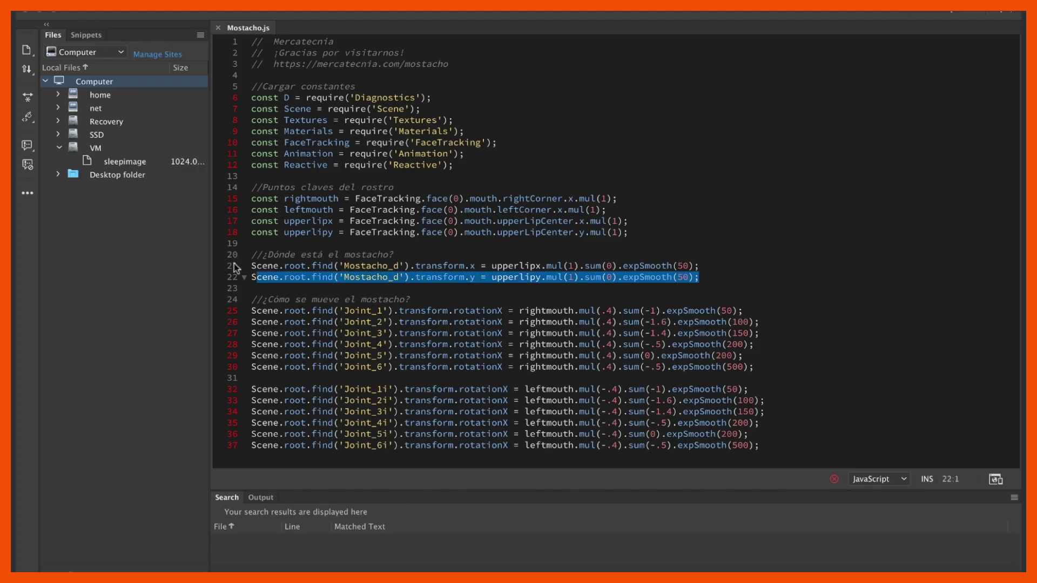
Duplicate the two Mostacho_d transform x and y lines directly below and make the copies target Mostacho_i.
{"action": "left_click_drag", "start_coordinate": [236, 267], "coordinate": [236, 267]}
{"action": "key", "text": "ctrl+c"}
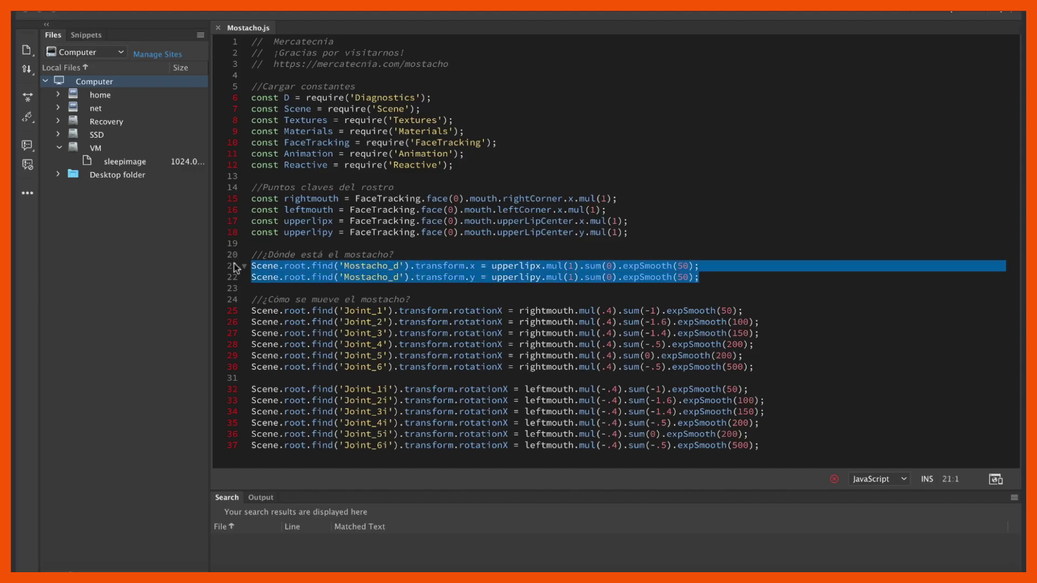
{"action": "left_click", "coordinate": [700, 278]}
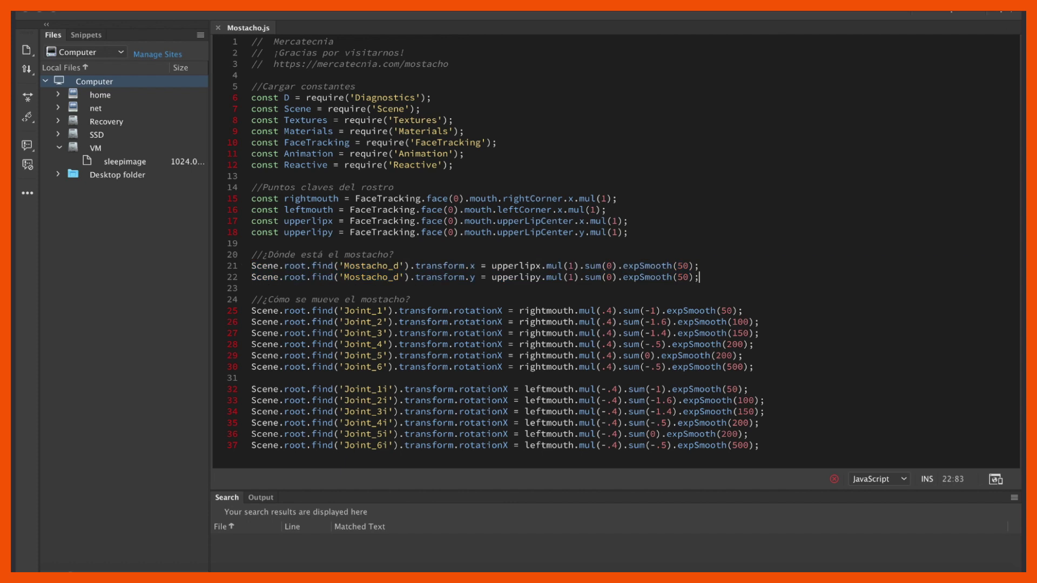
{"action": "key", "text": "Return"}
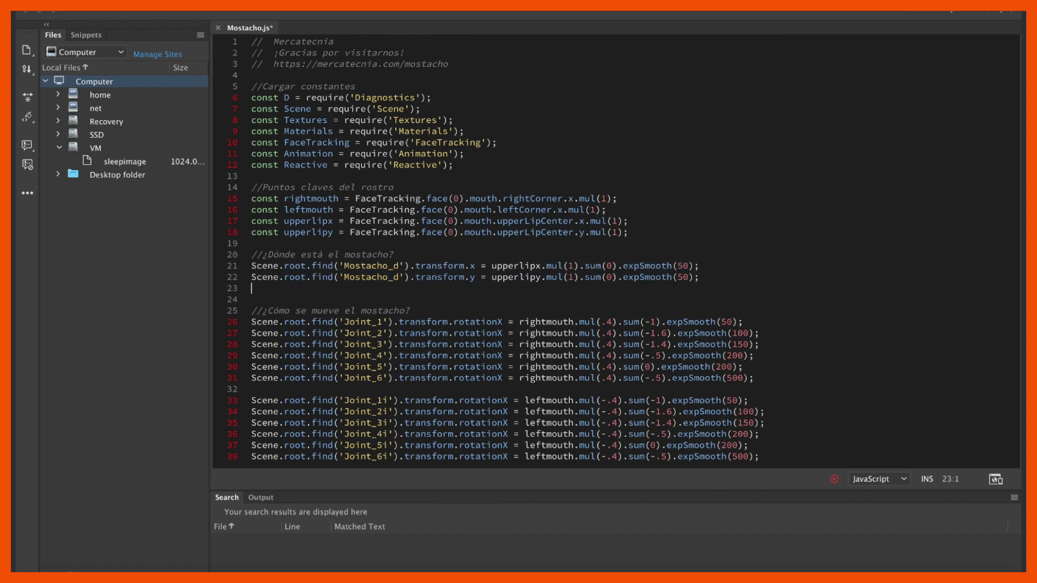
{"action": "key", "text": "ctrl+v"}
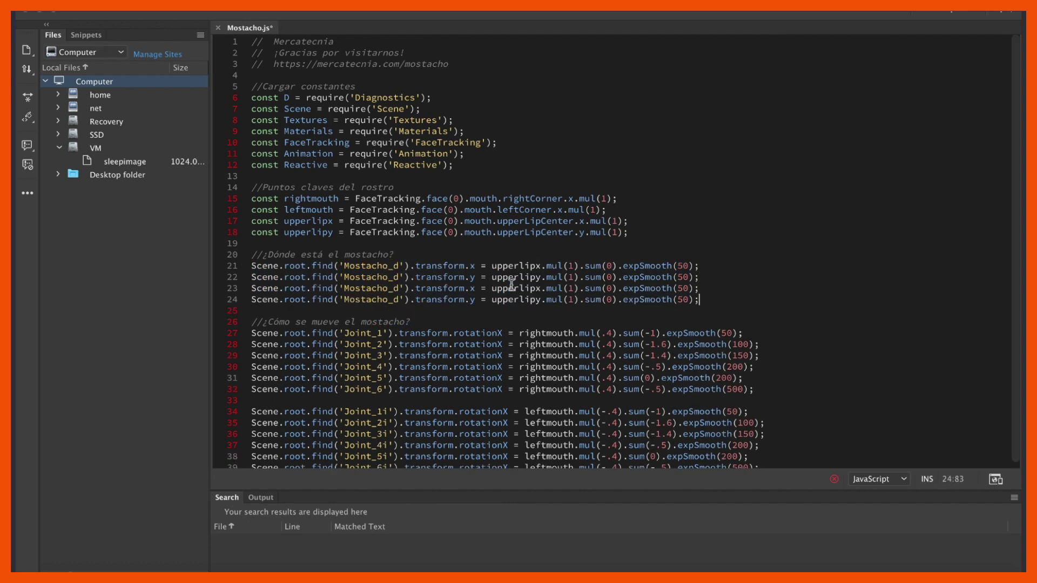
{"action": "key", "text": "BackSpace"}
{"action": "type", "text": "i"}
{"action": "key", "text": "BackSpace"}
{"action": "type", "text": "i"}
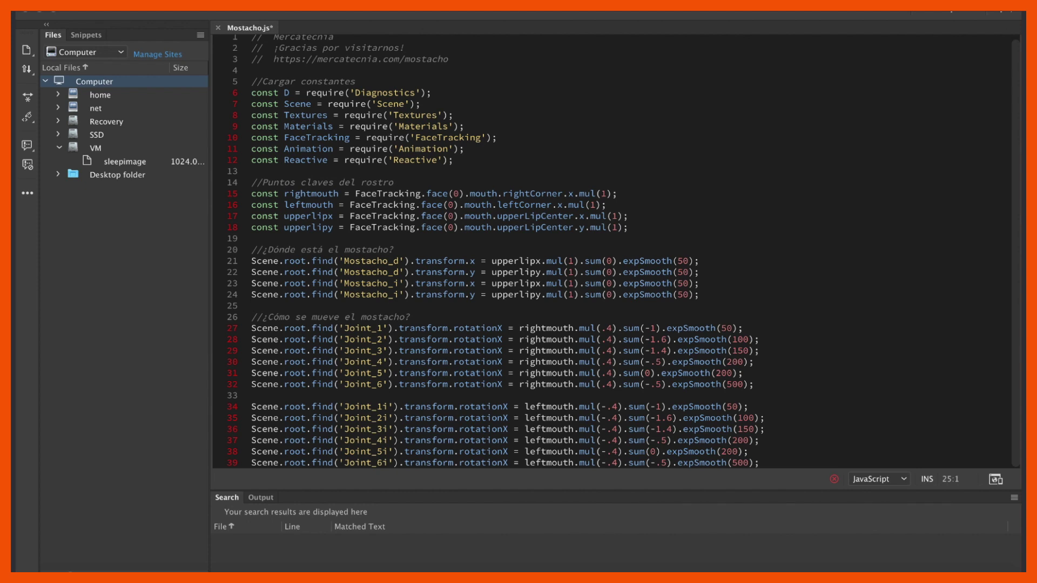
Declare var movimiento = .5 on its own line above the joint rotation section and copy the variable name.
{"action": "key", "text": "Return"}
{"action": "key", "text": "Return"}
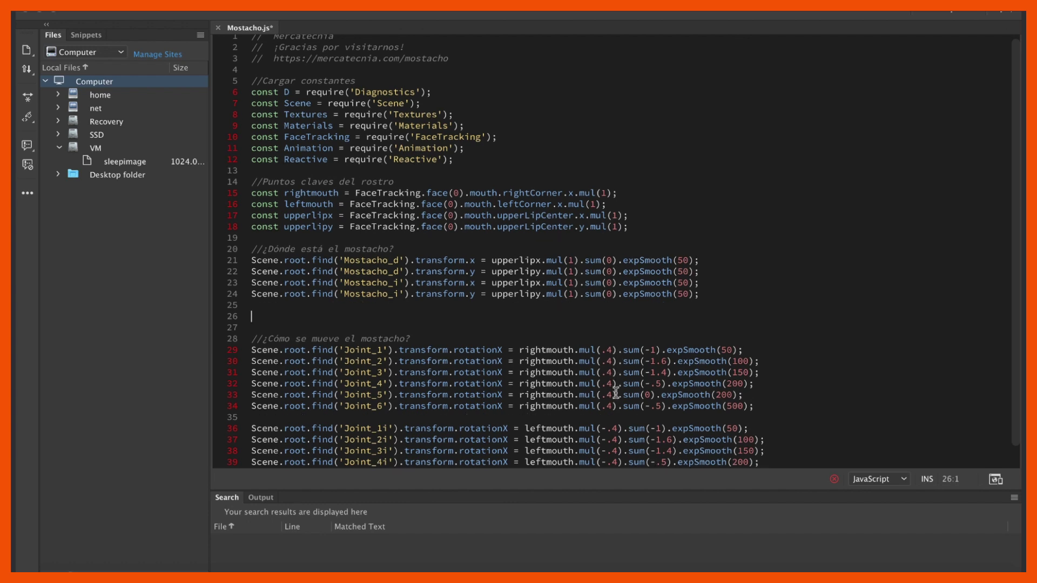
{"action": "scroll", "coordinate": [613, 399], "scroll_direction": "down", "scroll_amount": 1}
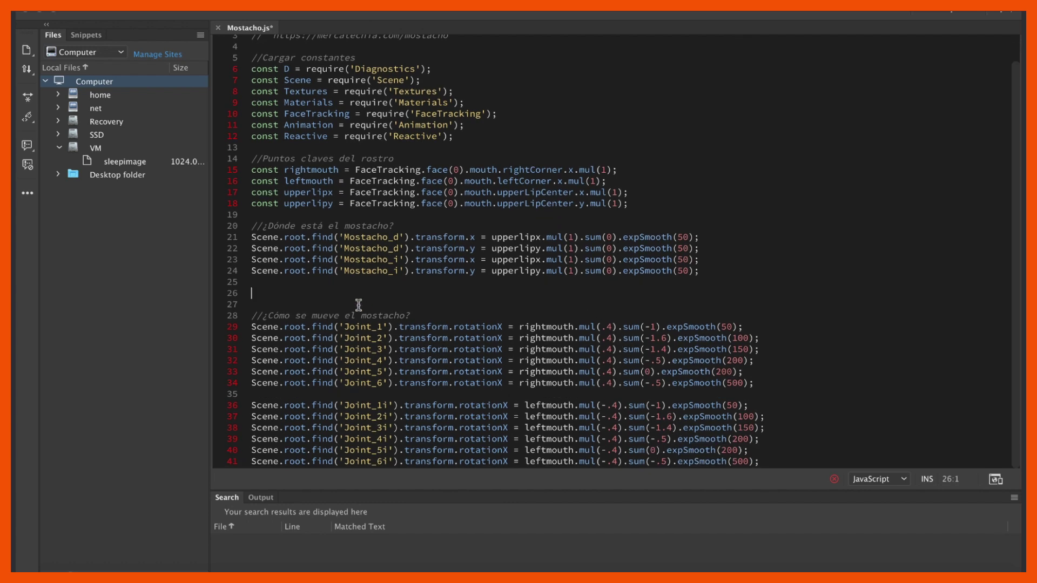
{"action": "type", "text": "var movimiento = .5"}
{"action": "left_click", "coordinate": [296, 294]}
{"action": "double_click", "coordinate": [296, 294]}
{"action": "key", "text": "ctrl+c"}
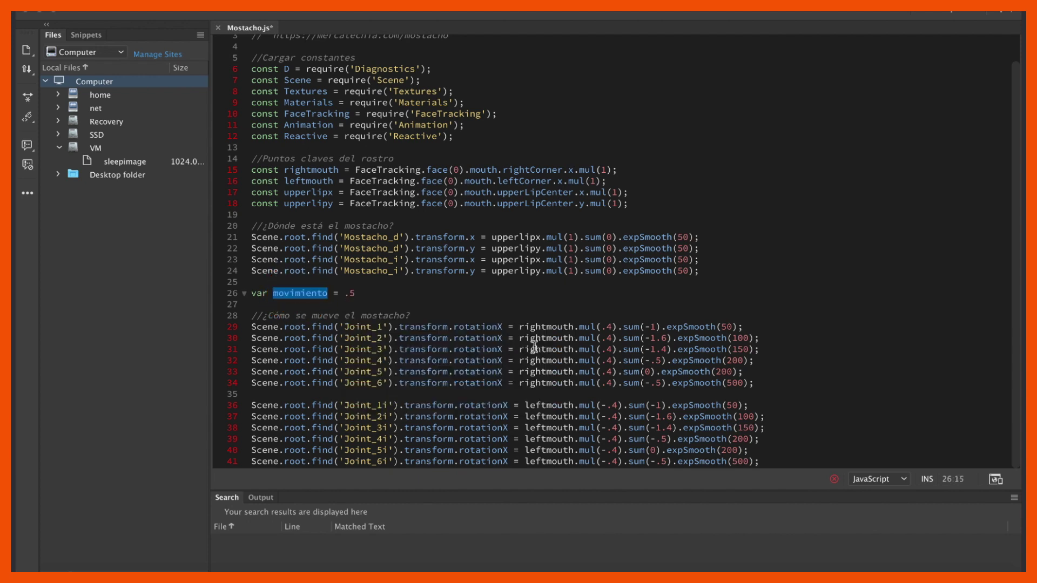
Replace the .4 mul factor with movimiento in the Joint_1, Joint_2 and Joint_3 rotationX lines.
{"action": "left_click", "coordinate": [604, 329]}
{"action": "double_click", "coordinate": [608, 328]}
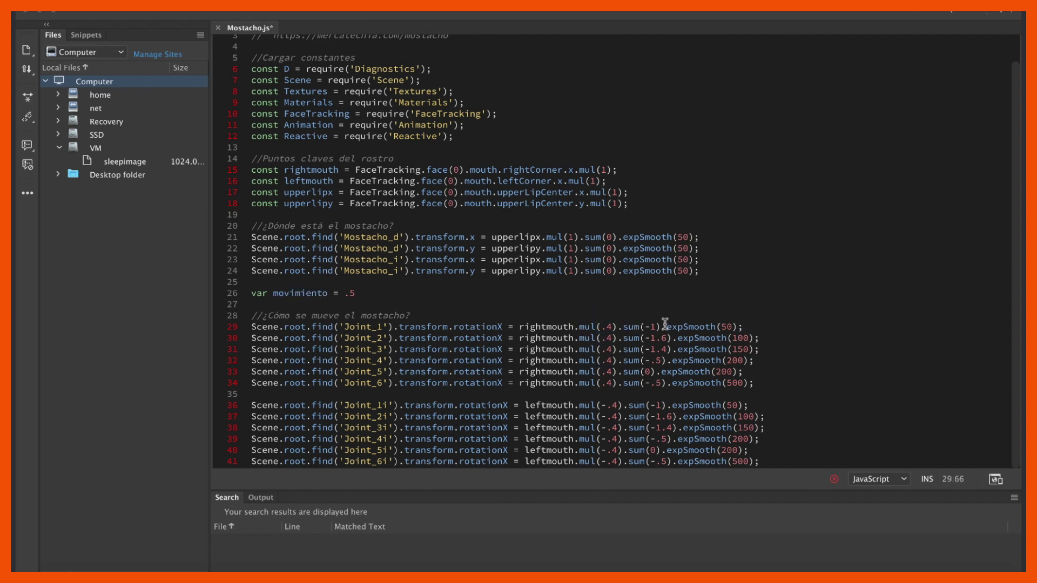
{"action": "key", "text": "ctrl+v"}
{"action": "left_click", "coordinate": [610, 339]}
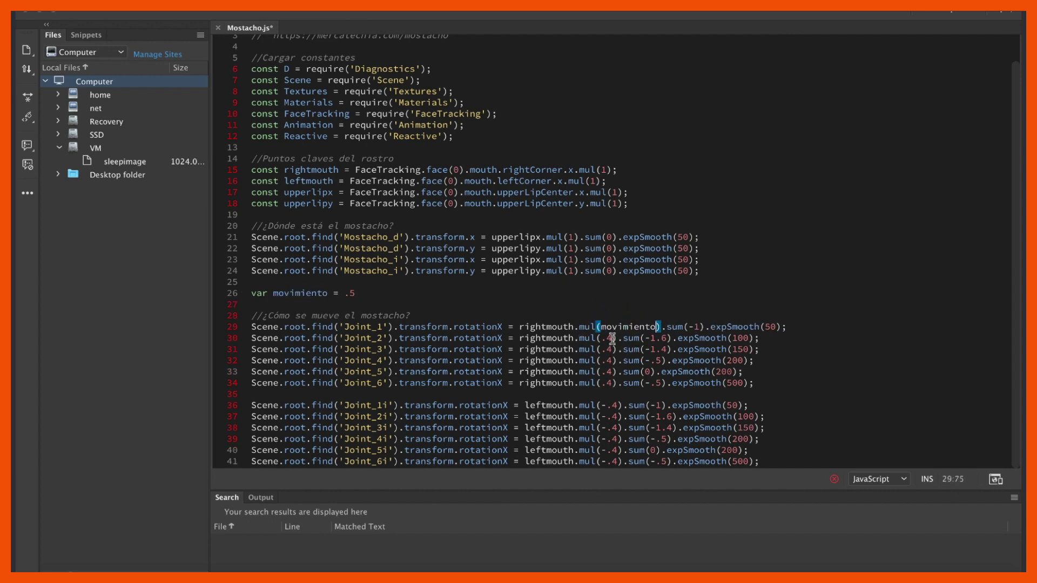
{"action": "double_click", "coordinate": [609, 340]}
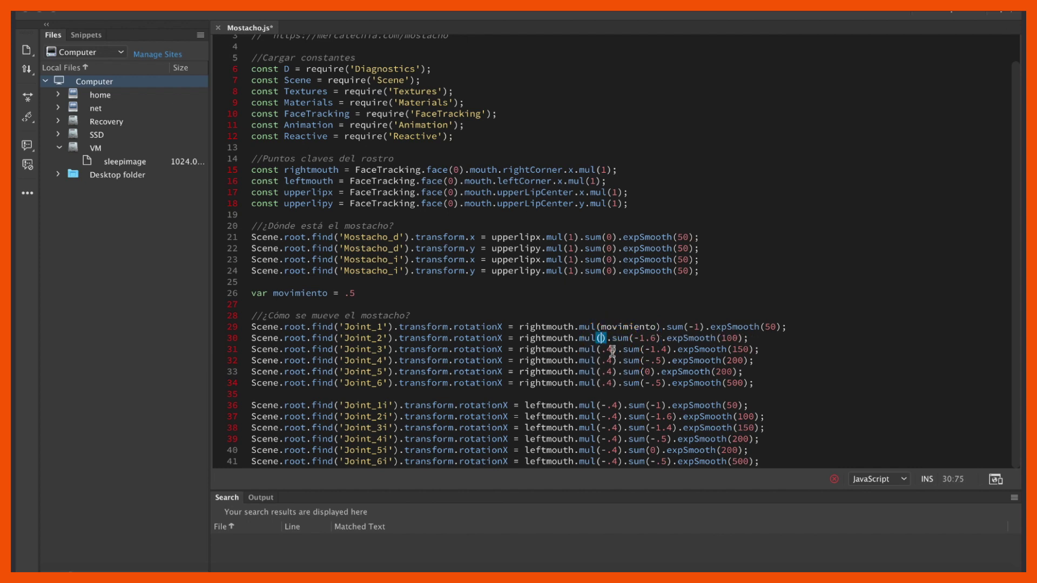
{"action": "key", "text": "ctrl+v"}
{"action": "left_click", "coordinate": [610, 351]}
{"action": "double_click", "coordinate": [609, 350]}
{"action": "key", "text": "ctrl+v"}
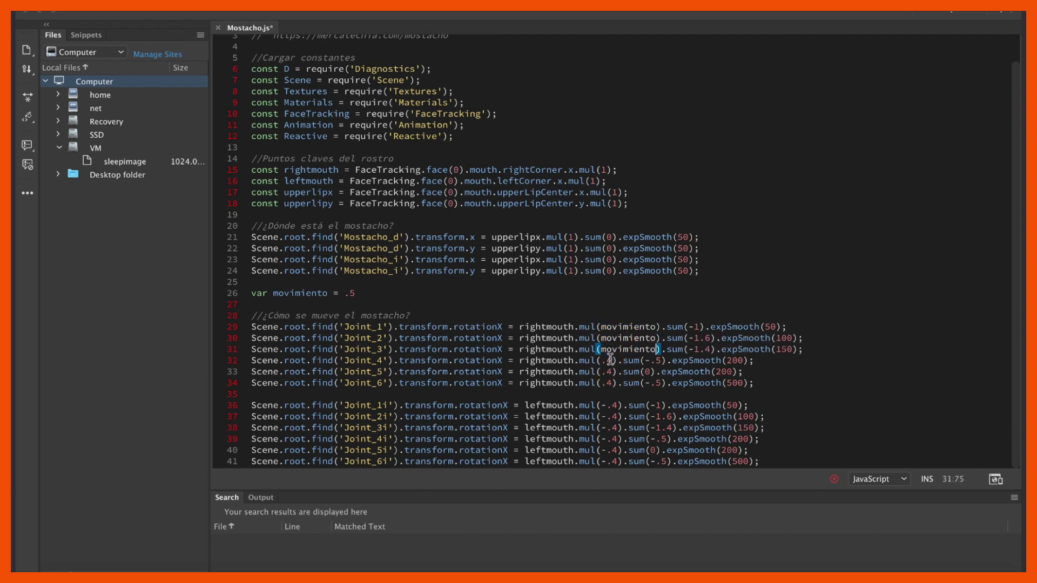
Replace the .4 mul factor with movimiento in the Joint_4, Joint_5 and Joint_6 rotationX lines.
{"action": "double_click", "coordinate": [611, 360]}
{"action": "key", "text": "ctrl+v"}
{"action": "left_click", "coordinate": [608, 371]}
{"action": "double_click", "coordinate": [609, 372]}
{"action": "key", "text": "ctrl+v"}
{"action": "left_click", "coordinate": [611, 383]}
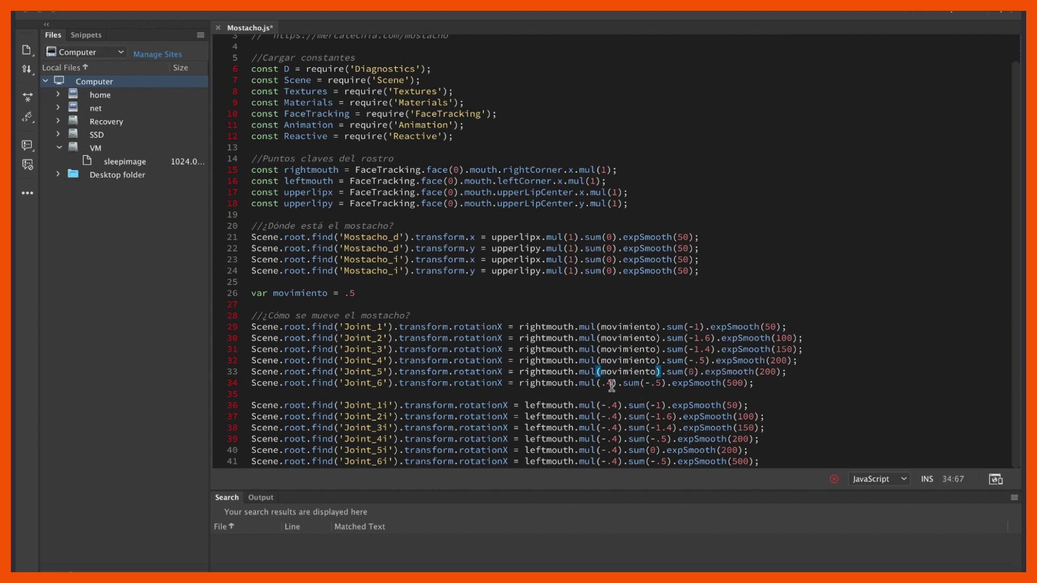
{"action": "key", "text": "BackSpace"}
{"action": "key", "text": "BackSpace"}
{"action": "key", "text": "ctrl+v"}
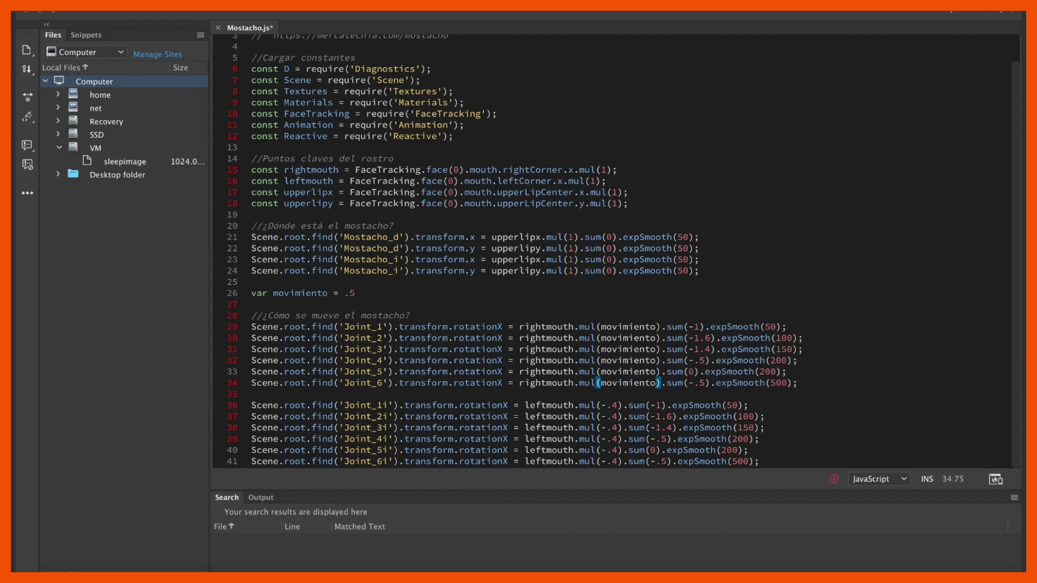
Replace the -.4 mul factor with -movimiento in the Joint_1i to Joint_6i rotationX lines.
{"action": "left_click", "coordinate": [618, 405]}
{"action": "key", "text": "BackSpace"}
{"action": "key", "text": "BackSpace"}
{"action": "key", "text": "ctrl+v"}
{"action": "key", "text": "BackSpace"}
{"action": "key", "text": "BackSpace"}
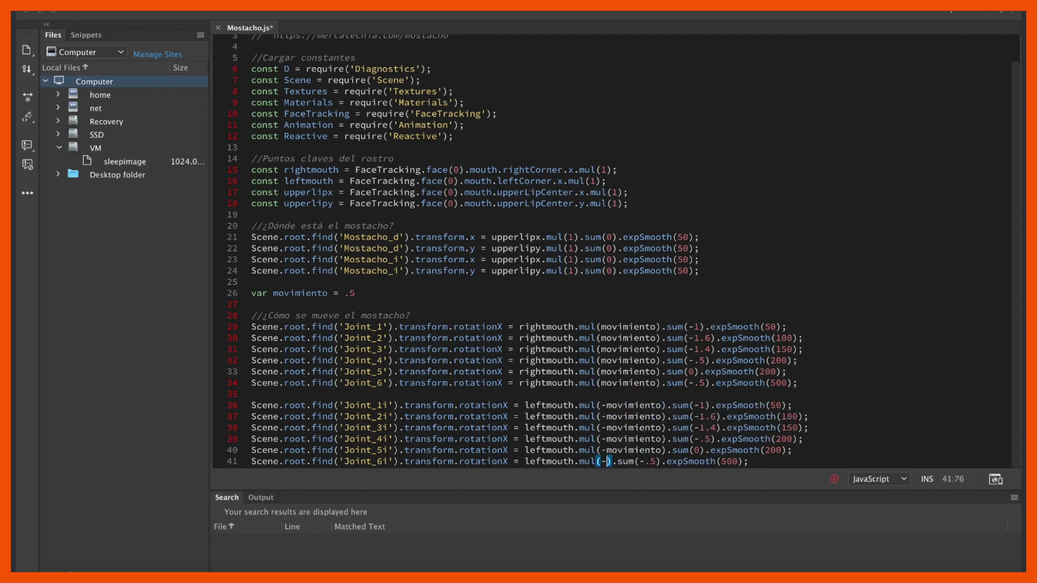
{"action": "key", "text": "ctrl+v"}
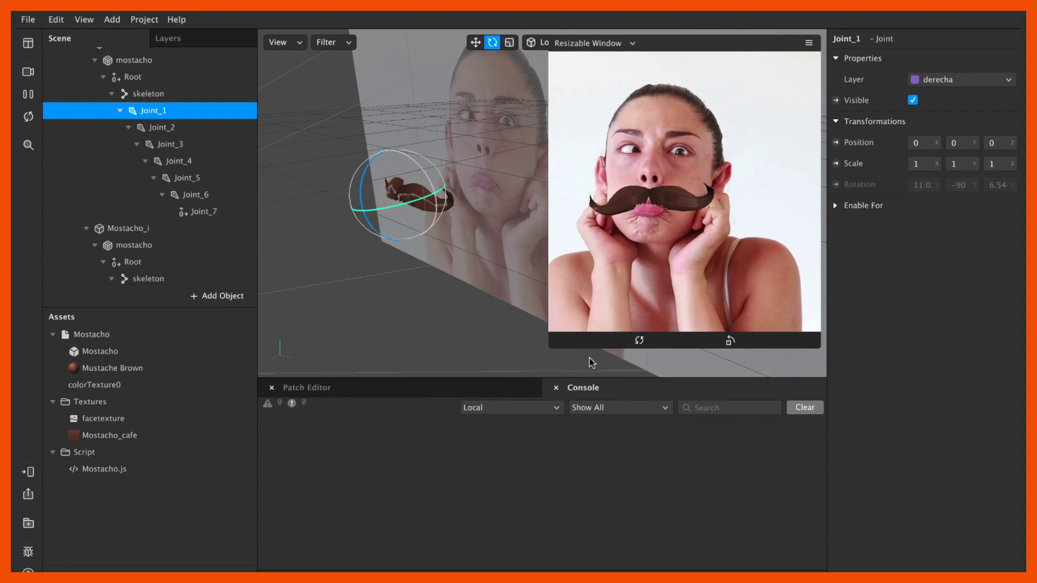
Try movimiento values of 1 and .2 in Mostacho.js, checking the mustache in the Spark AR Studio preview after each change.
{"action": "key", "text": "super+Tab"}
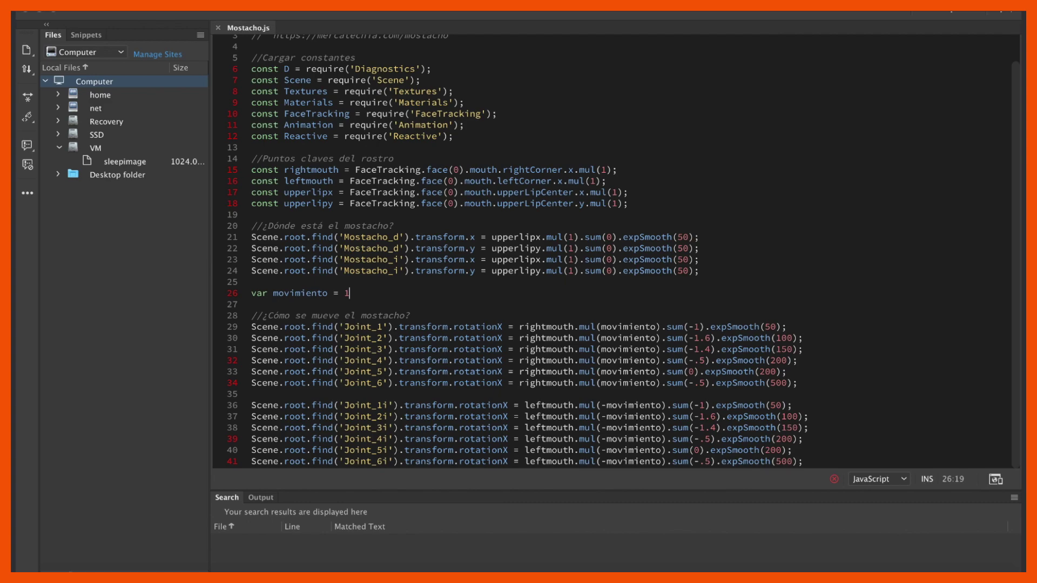
{"action": "key", "text": "super+Tab"}
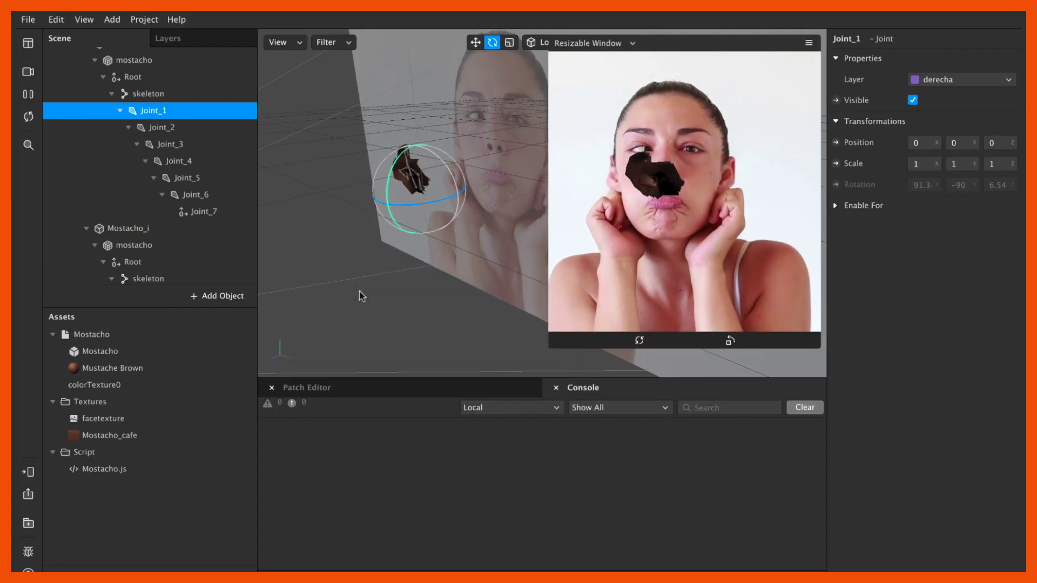
{"action": "key", "text": "super+Tab"}
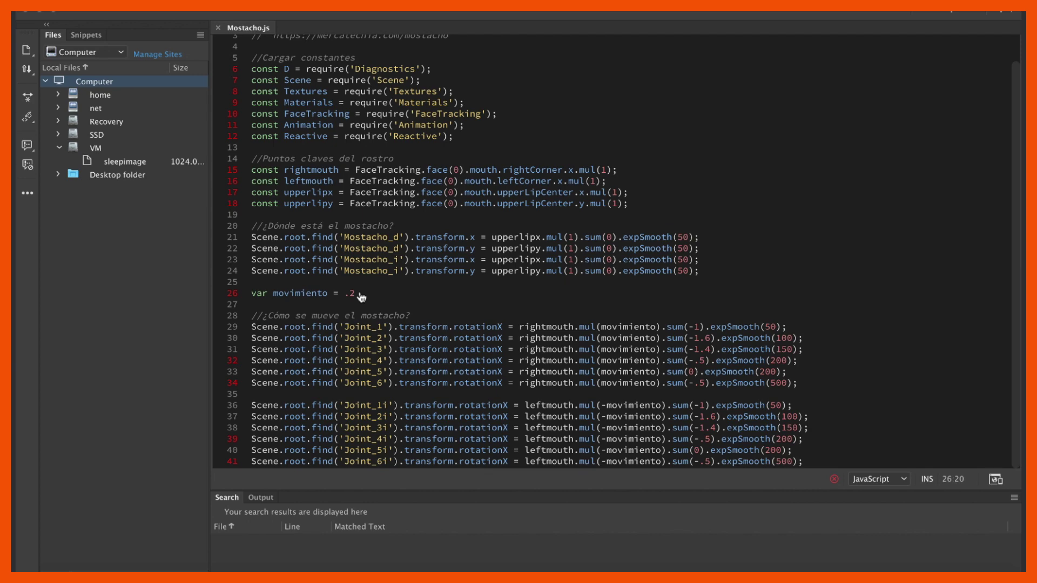
{"action": "key", "text": "super+Tab"}
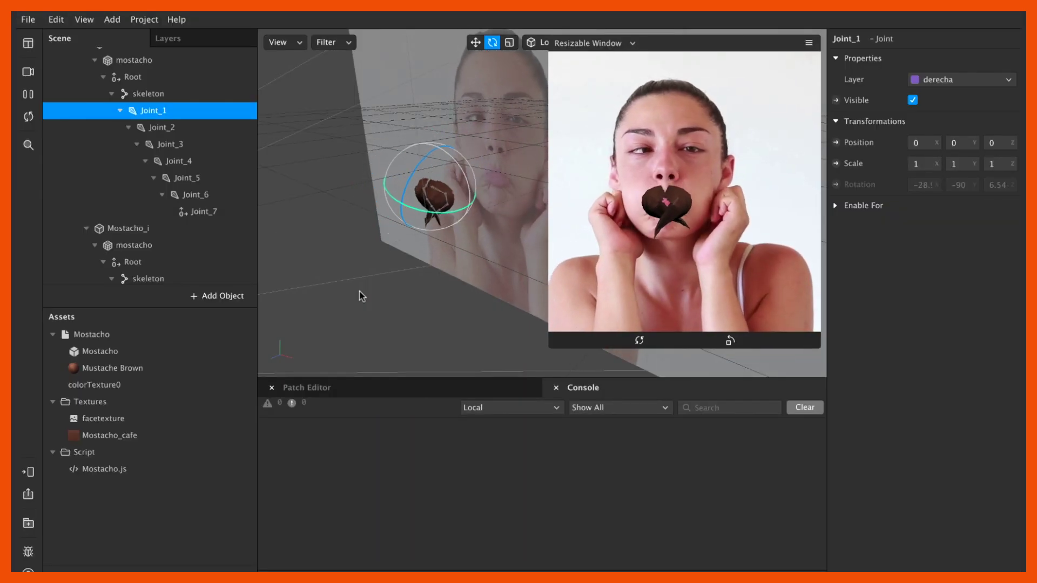
Set movimiento to .4 in Mostacho.js and switch back to Spark AR Studio to check the mustache preview.
{"action": "key", "text": "super+Tab"}
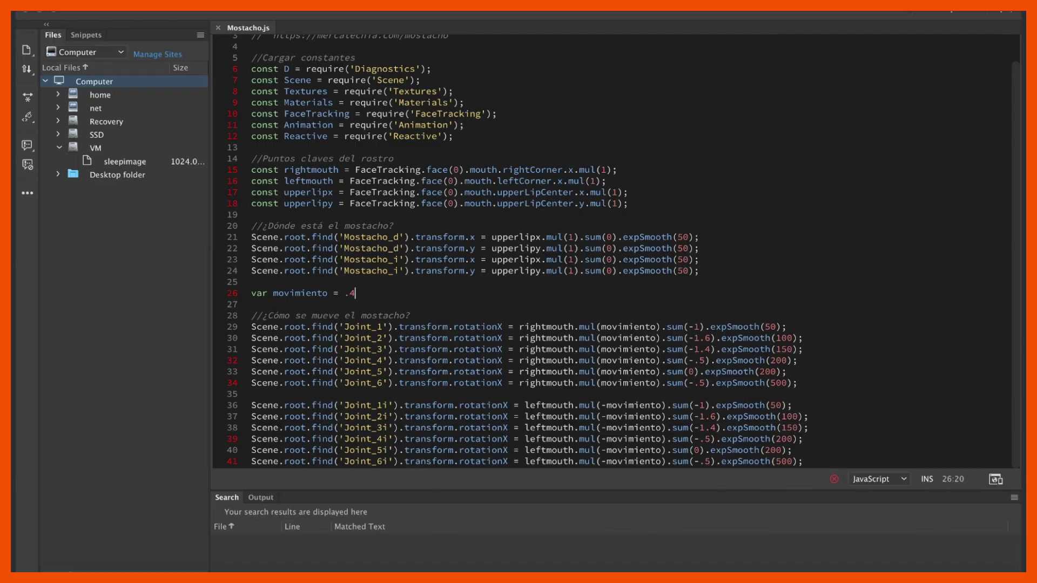
{"action": "key", "text": "super+Tab"}
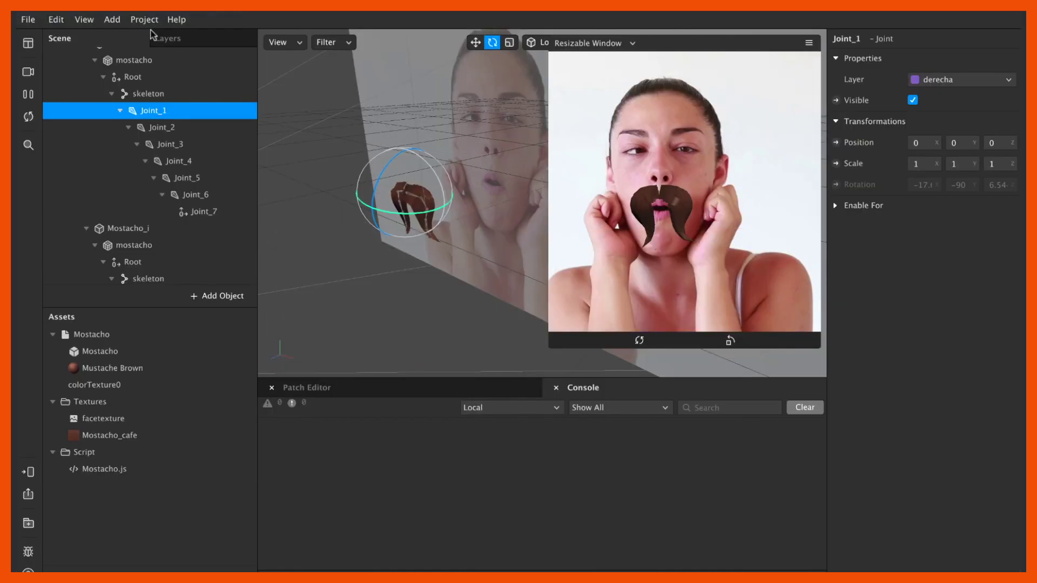
Start the project export to compress and package the mustache effect.
{"action": "left_click", "coordinate": [34, 20]}
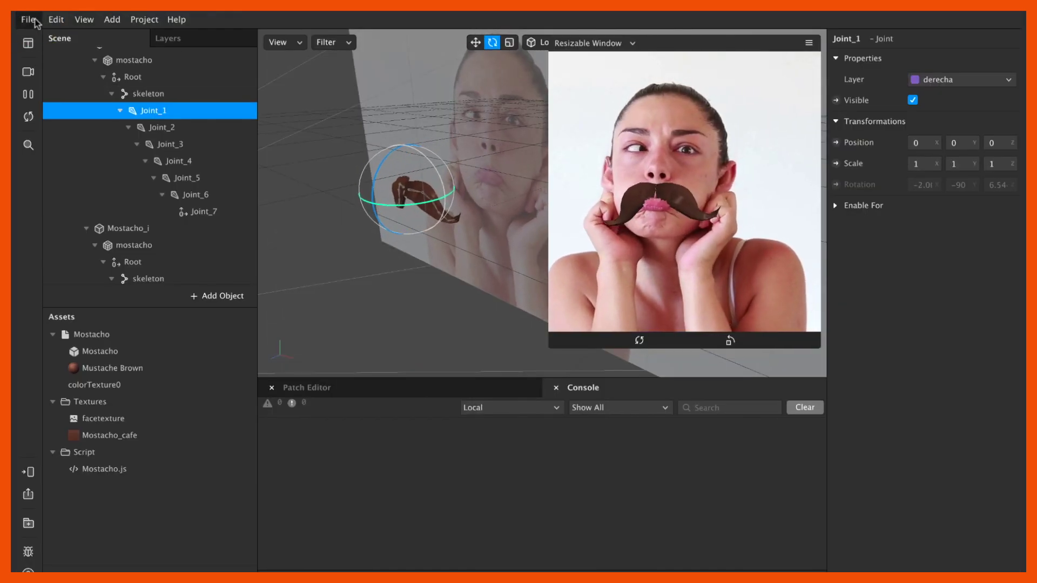
{"action": "left_click", "coordinate": [35, 20]}
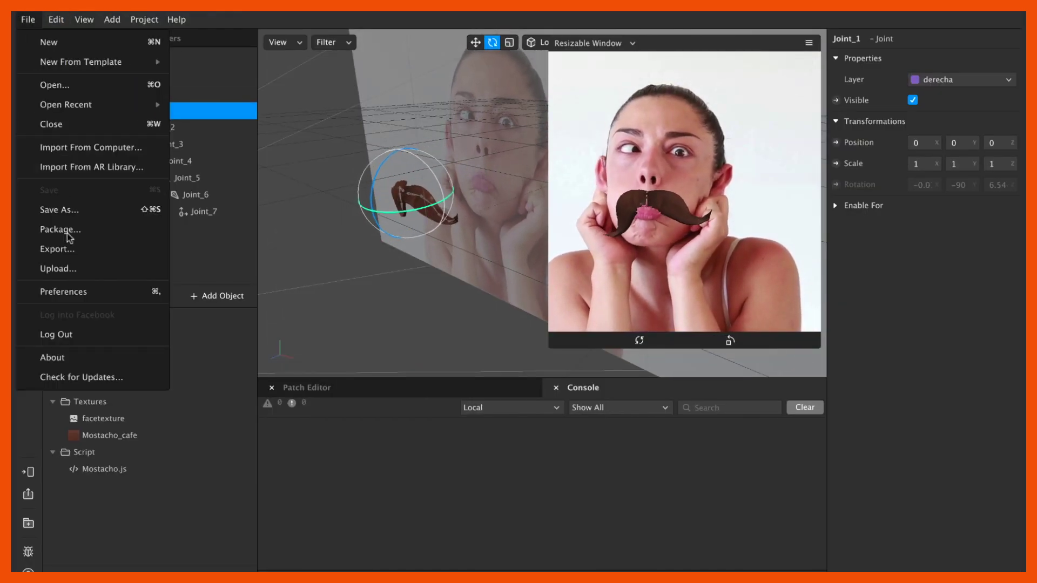
{"action": "left_click", "coordinate": [69, 249]}
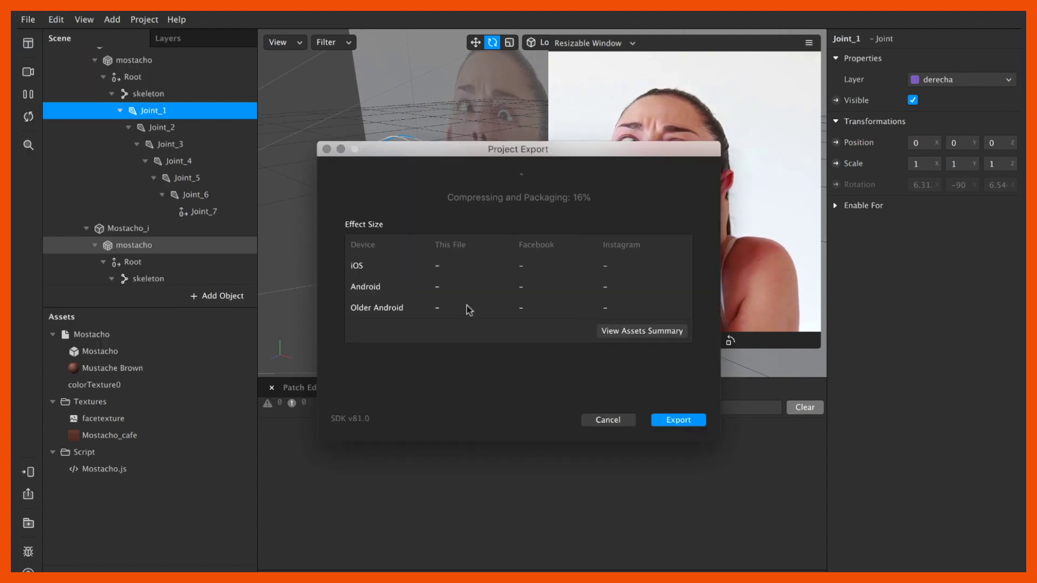